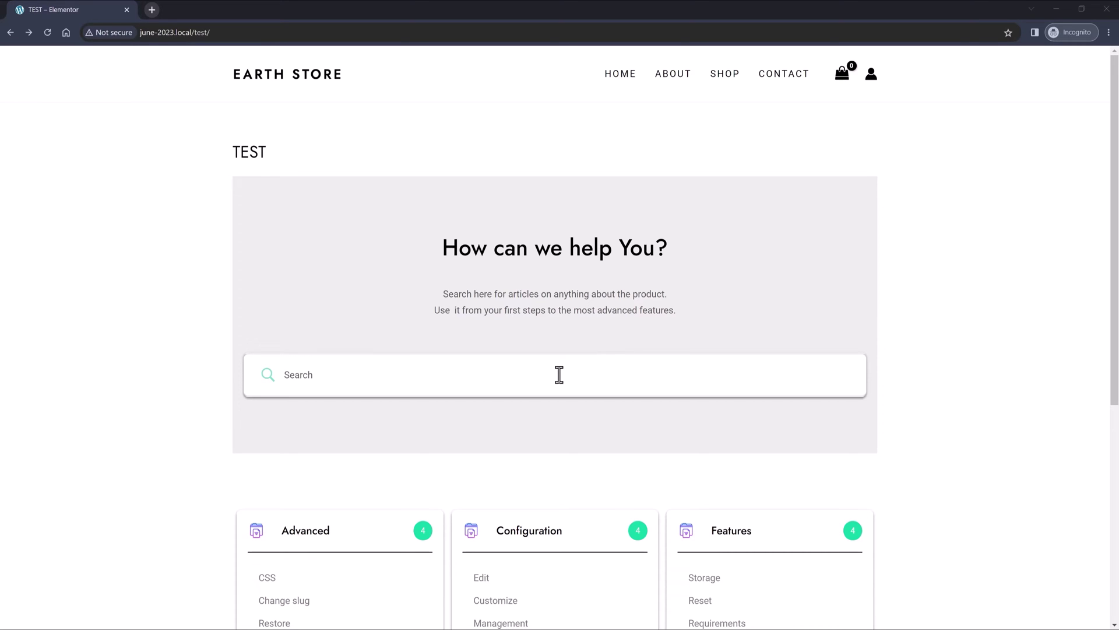
- Scroll through the CSS doc's category sidebar, content and table of contents
drag(1105, 326, 732, 309)
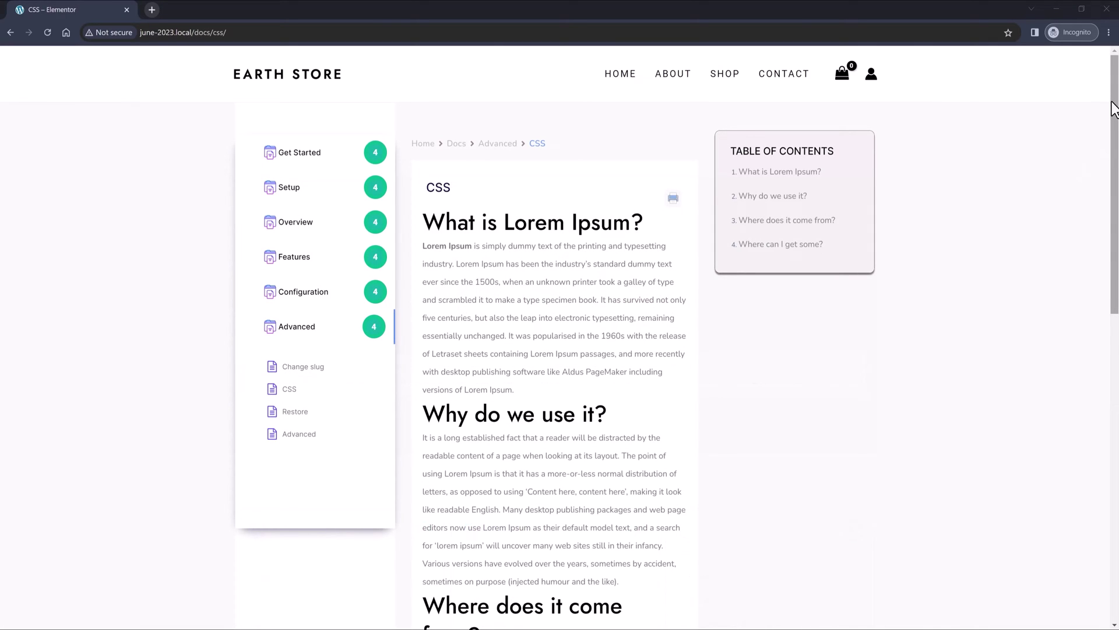
drag(1117, 200, 1098, 175)
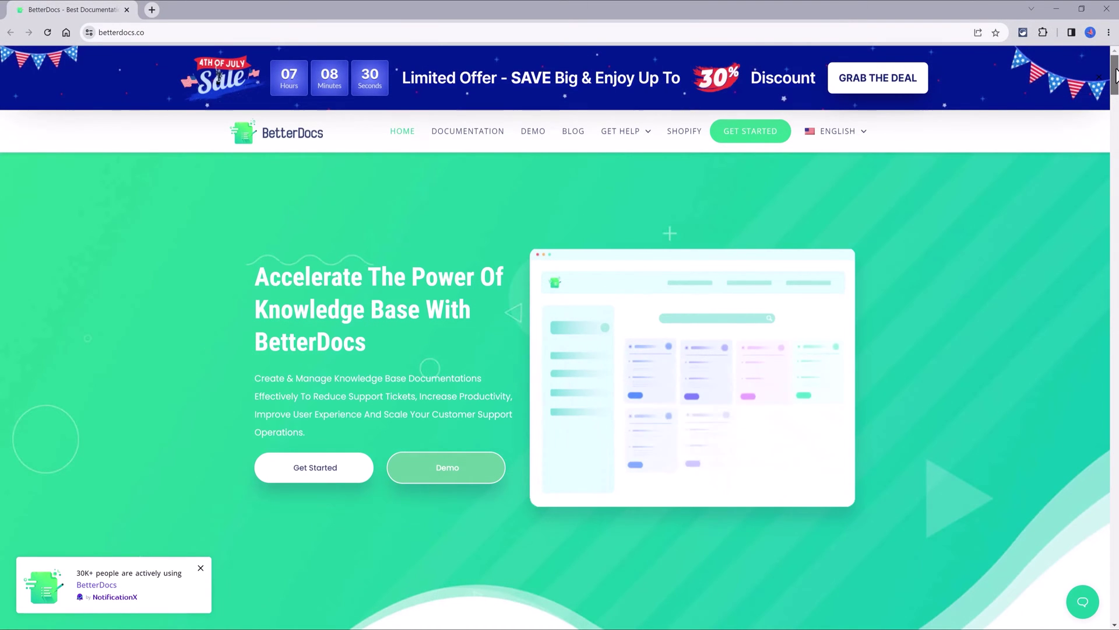
- Open the BetterDocs demo in a new tab, then close it
drag(1115, 76, 1115, 94)
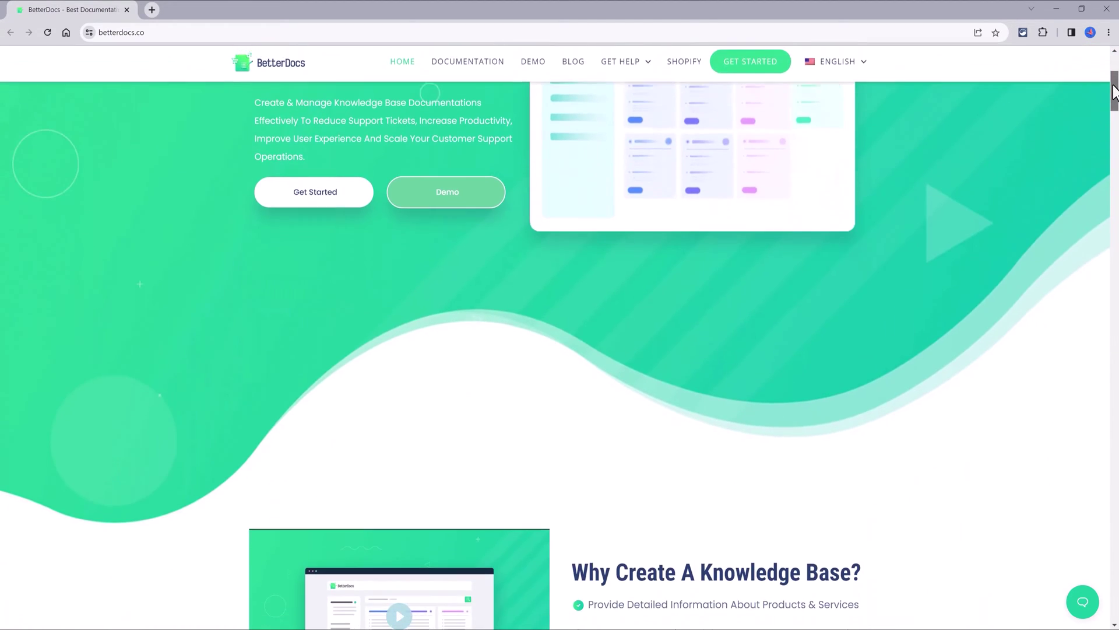
click(475, 192)
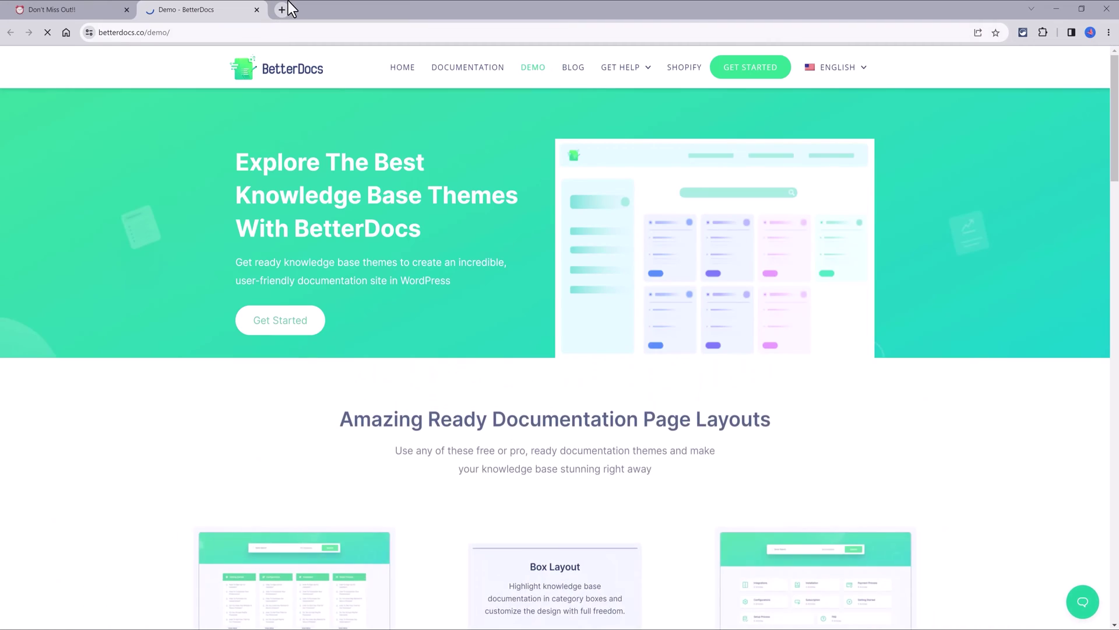
click(256, 10)
- Scroll the home page down to the Agency Bundle pricing ($279.20 Unlimited, $599 Lifetime)
scroll(415, 297, down, 2)
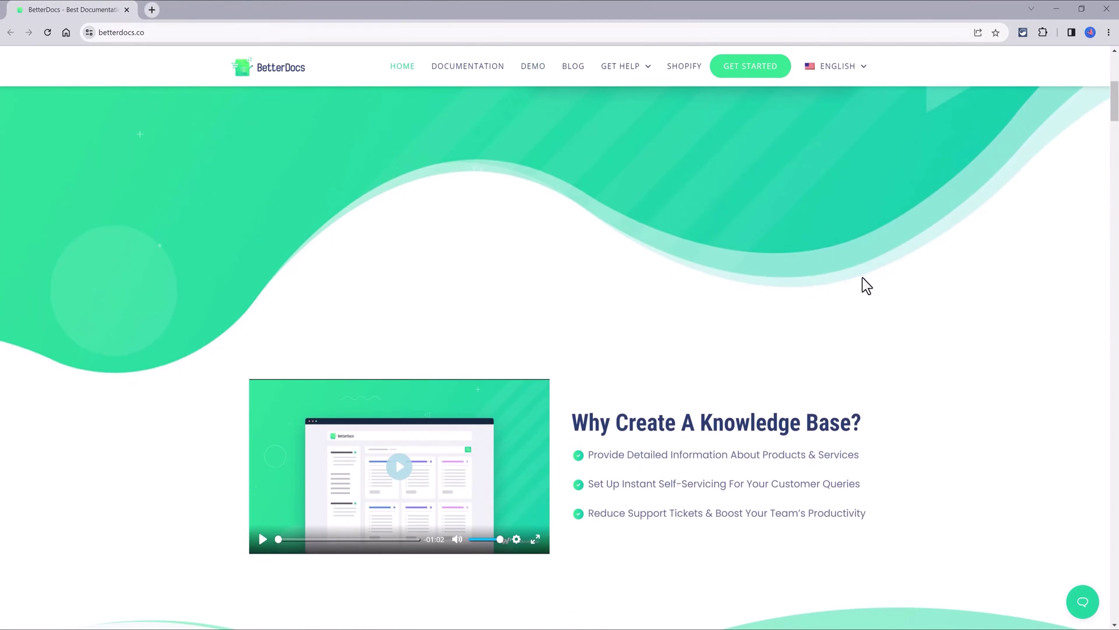
scroll(1114, 129, down, 3)
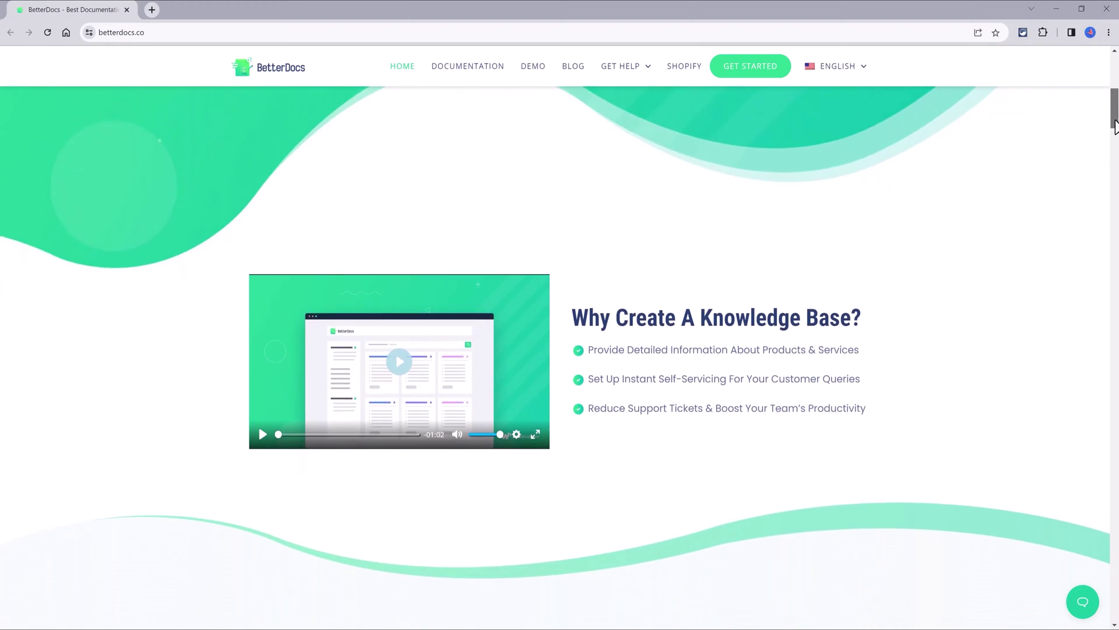
drag(1114, 129, 1116, 214)
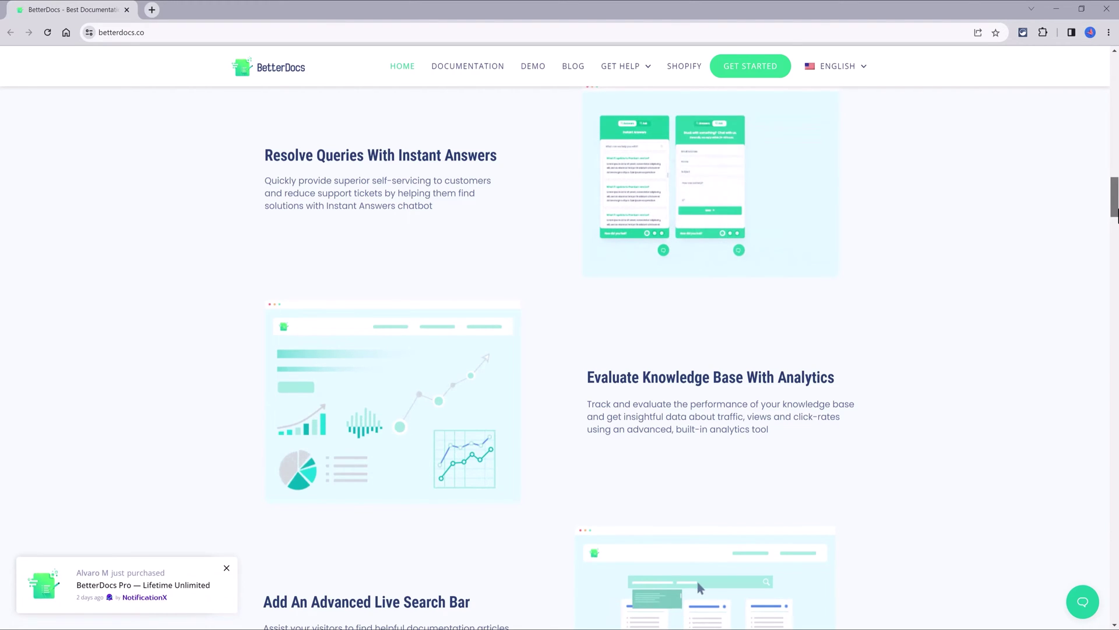
drag(1116, 214, 1116, 233)
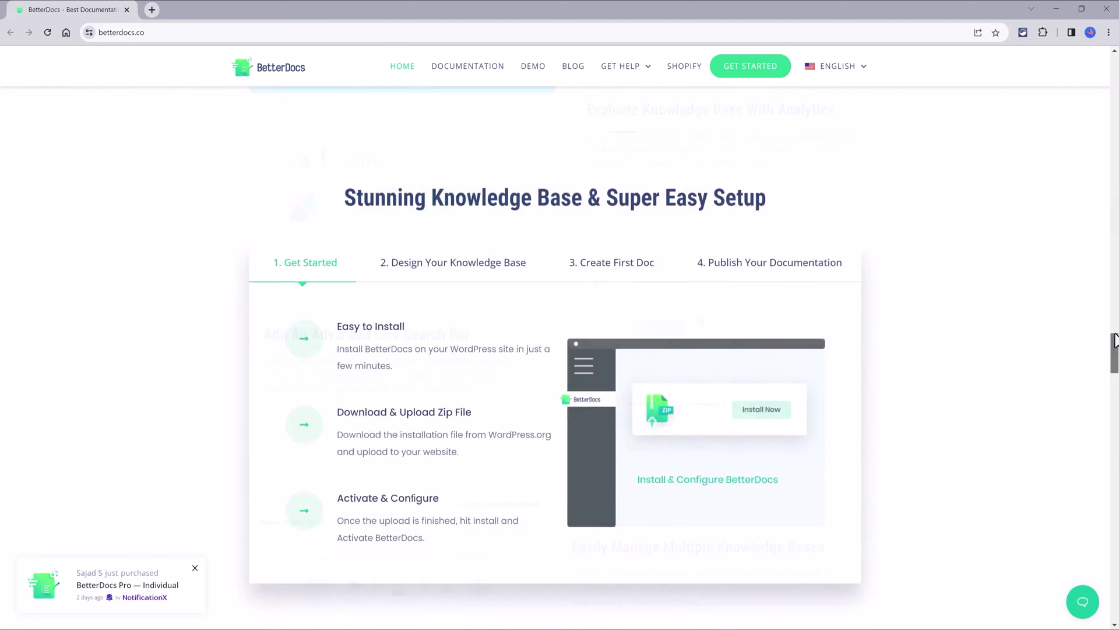
drag(1115, 335, 1114, 393)
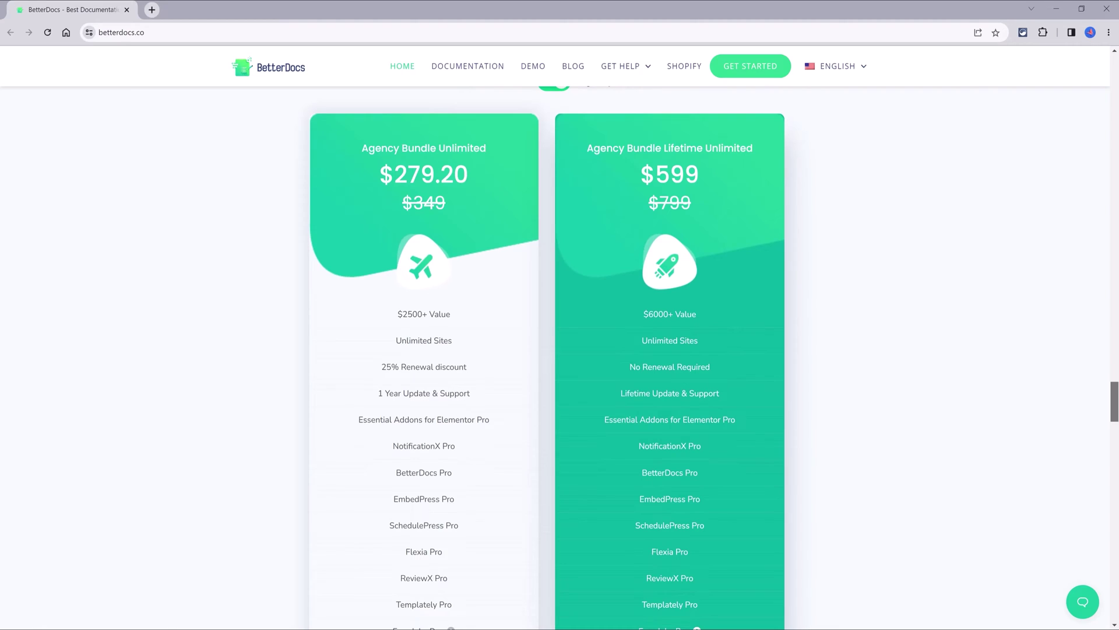
drag(1114, 394, 1115, 432)
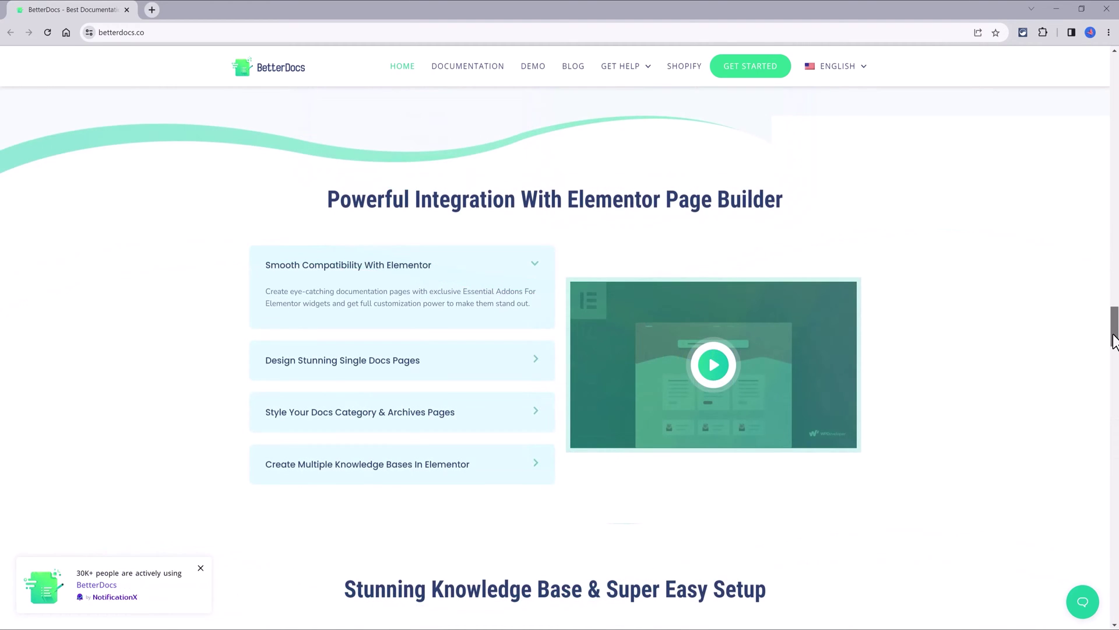
drag(1114, 342, 1115, 419)
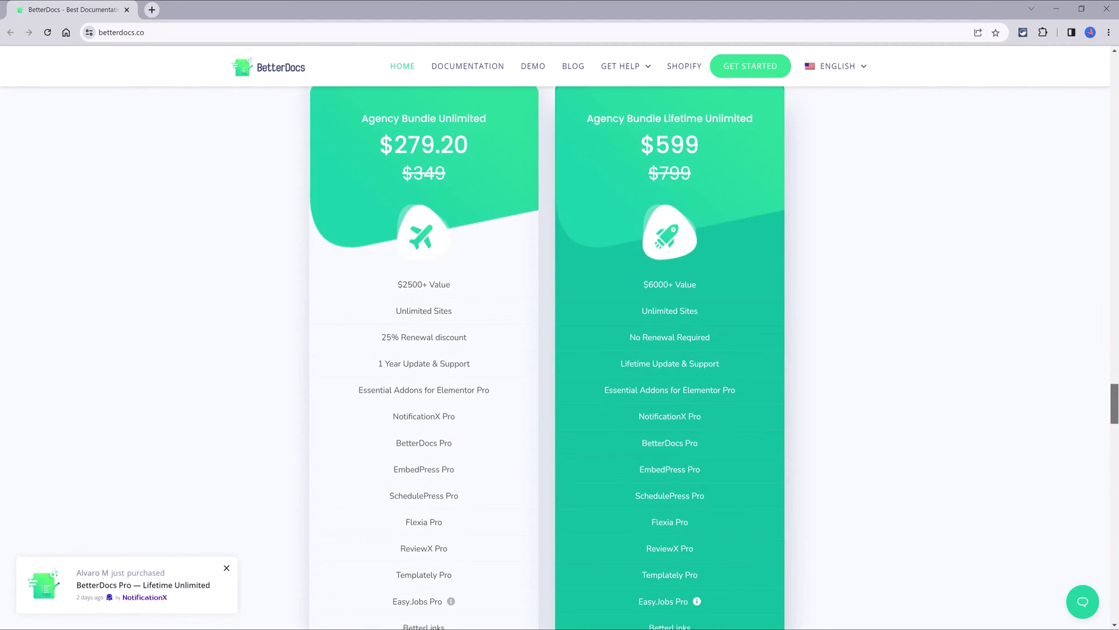
drag(1115, 420, 1115, 427)
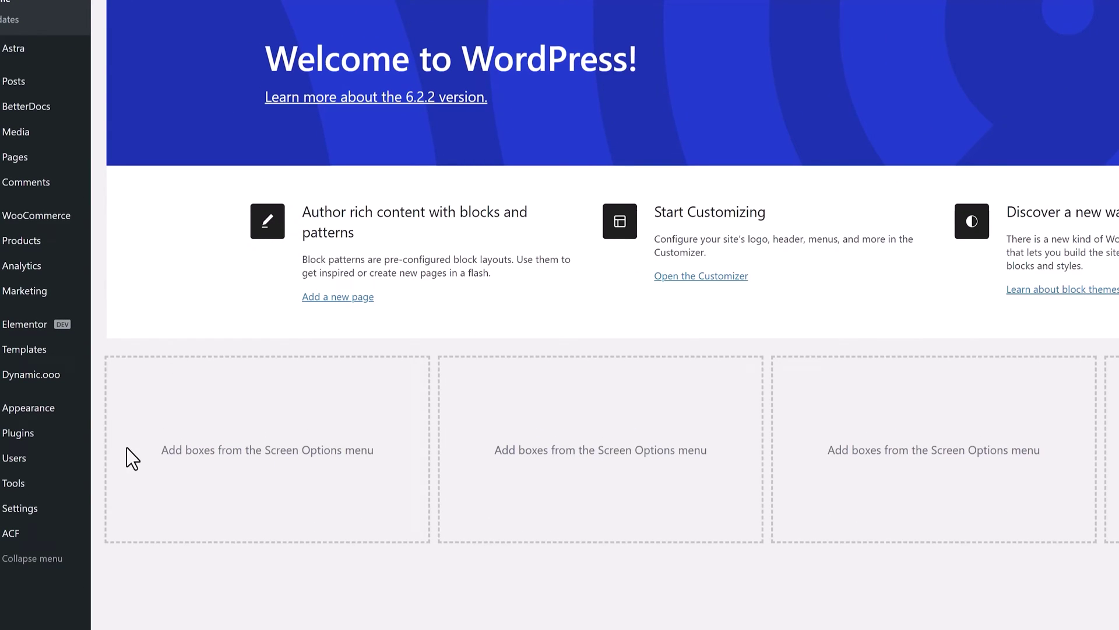
- Search the Add Plugins directory for BetterDocs
mouse_move(58, 433)
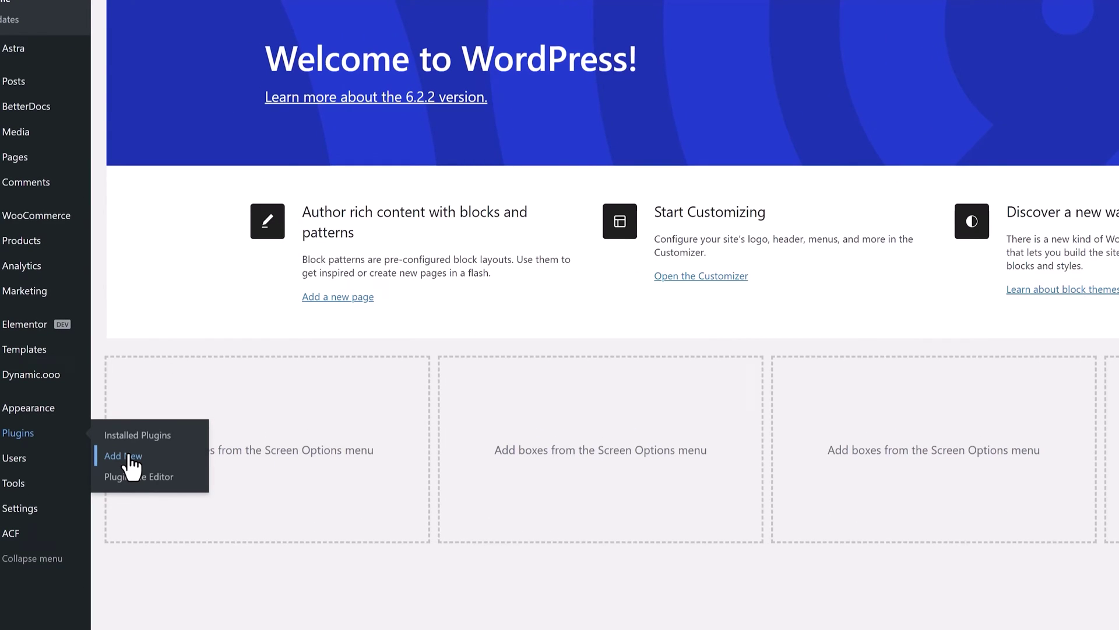
click(128, 458)
click(984, 119)
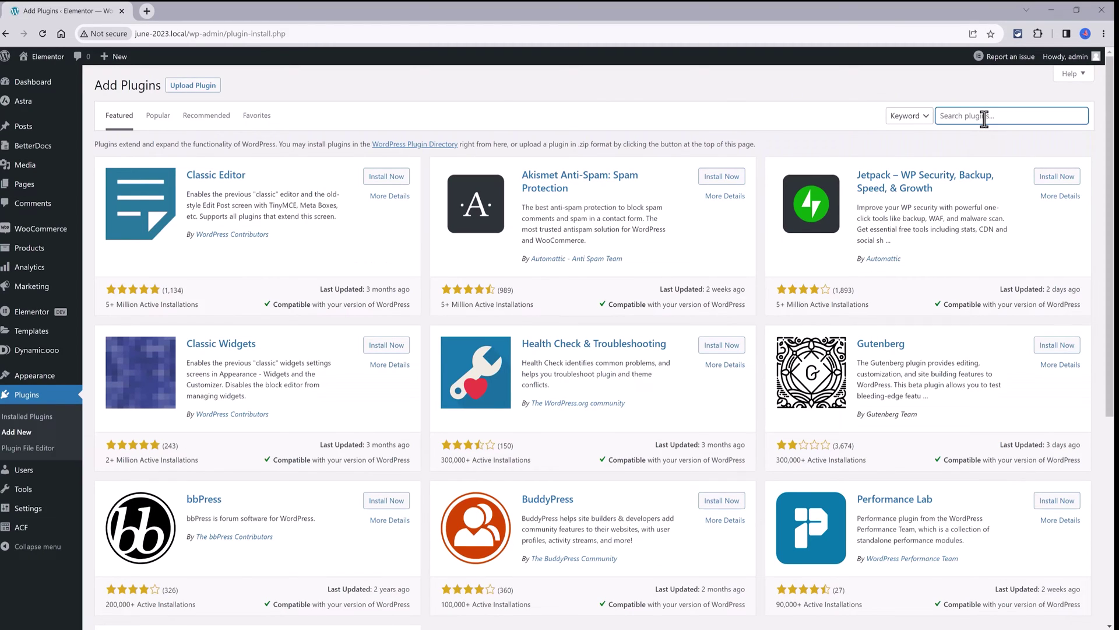
text(BetterDocs)
key(Return)
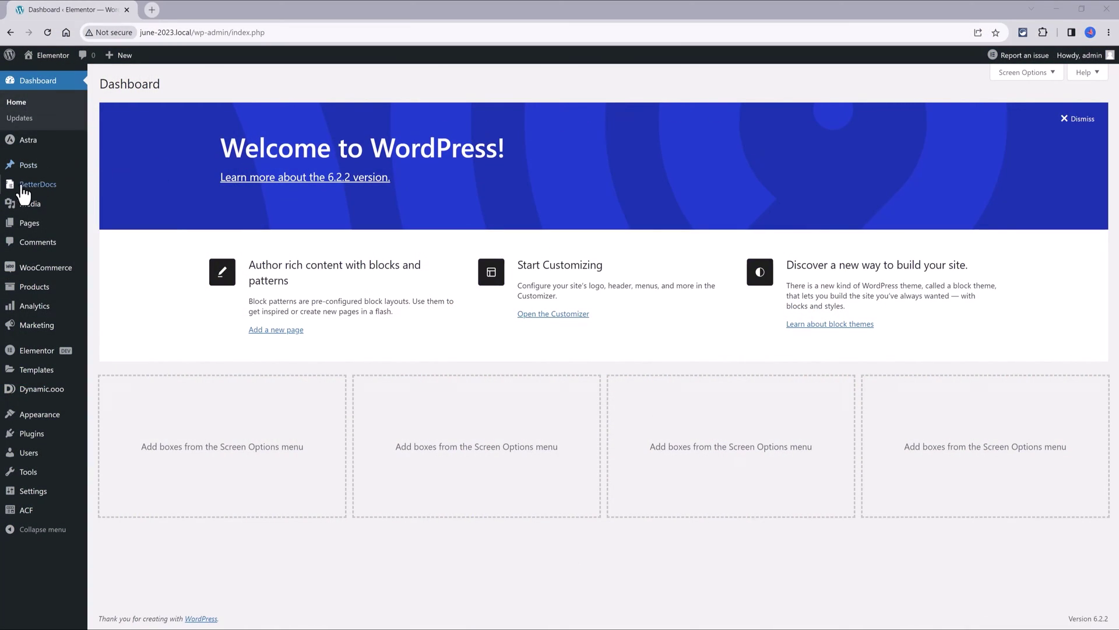
- Check Enable Built-in Documentation Page and Enable FAQ Schema in BetterDocs General settings
mouse_move(29, 192)
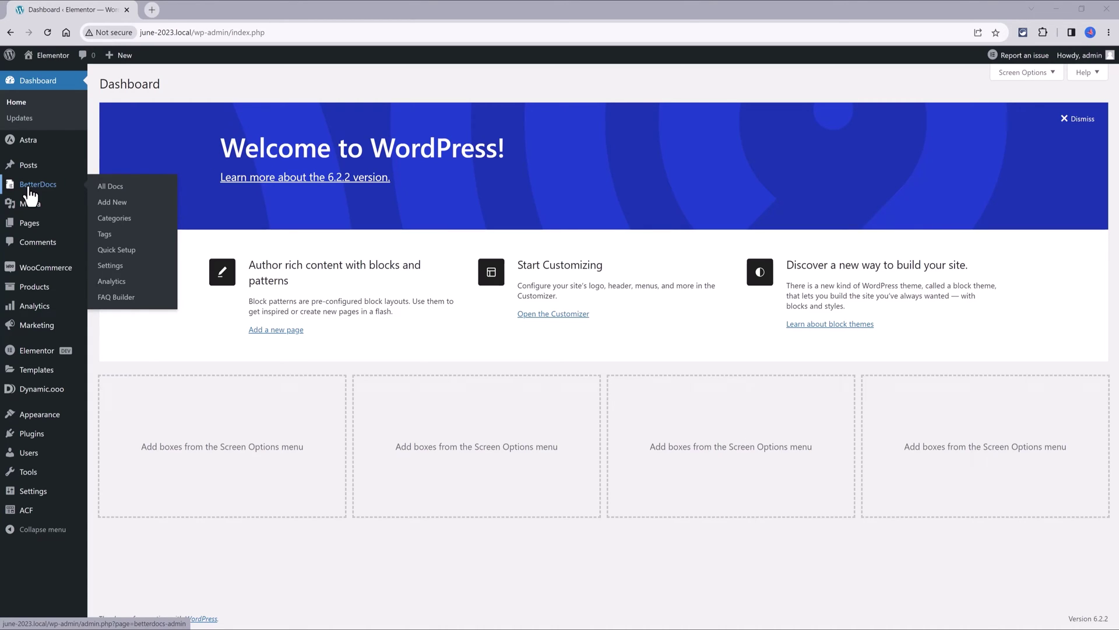
click(128, 262)
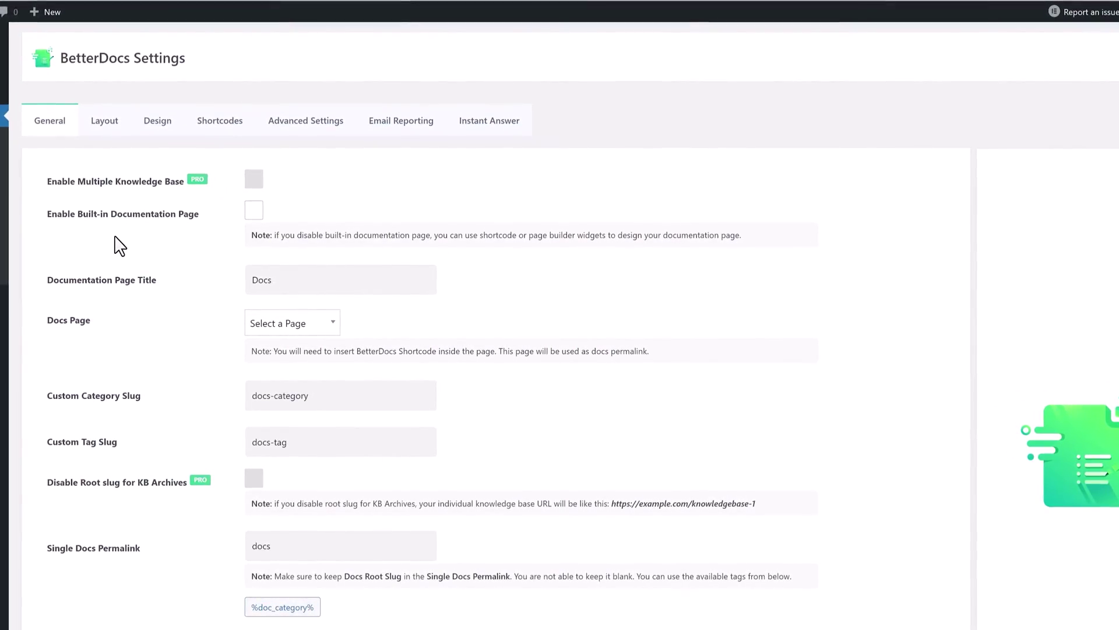
click(253, 211)
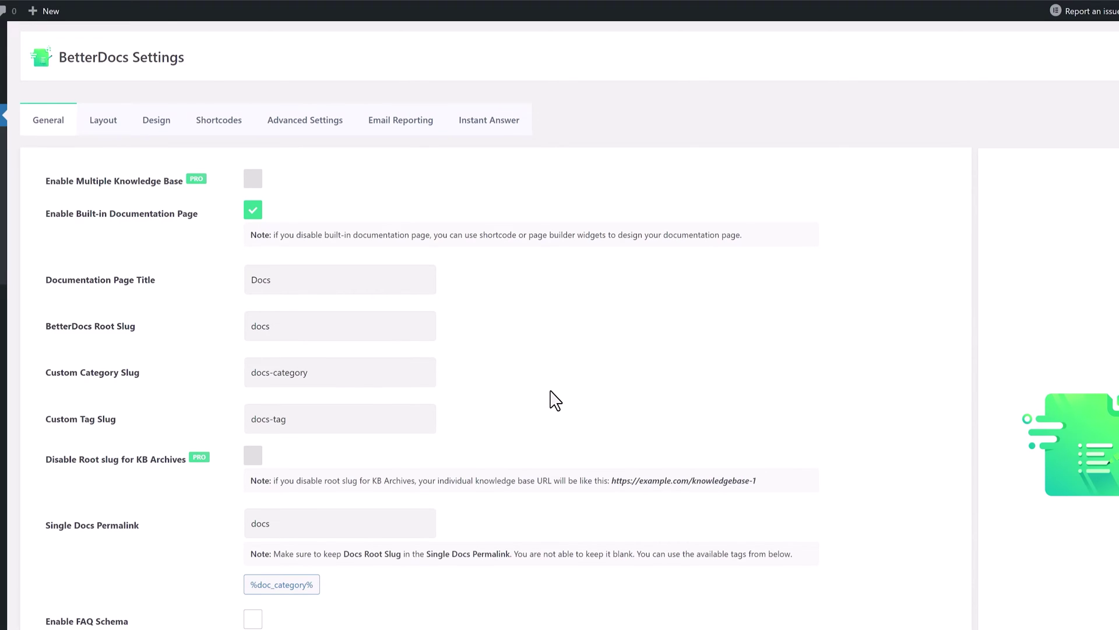
scroll(555, 400, down, 3)
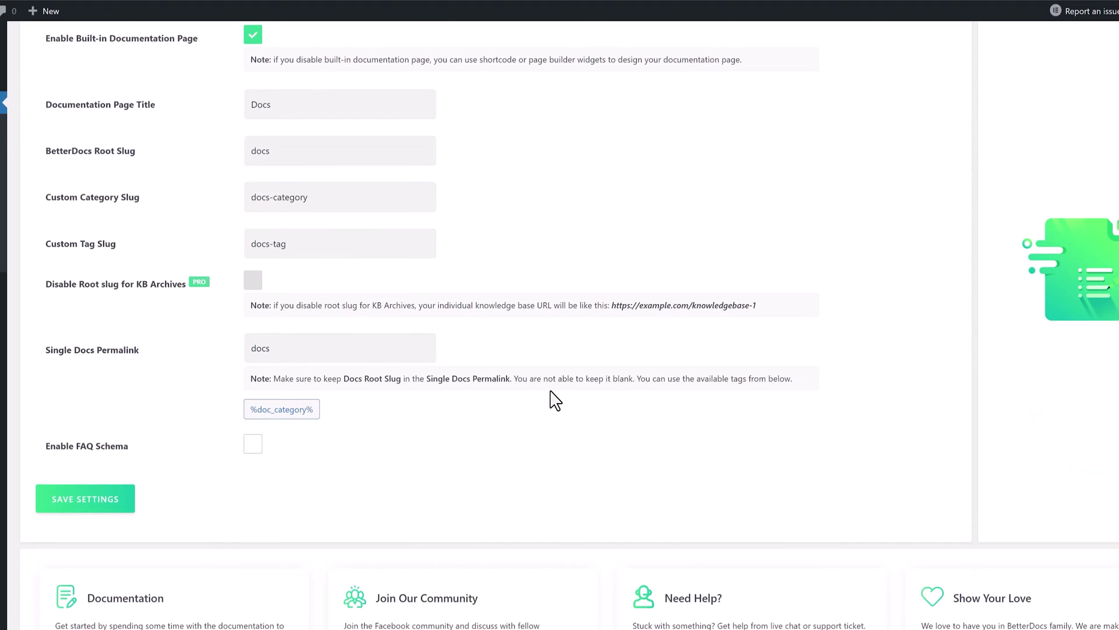
click(256, 449)
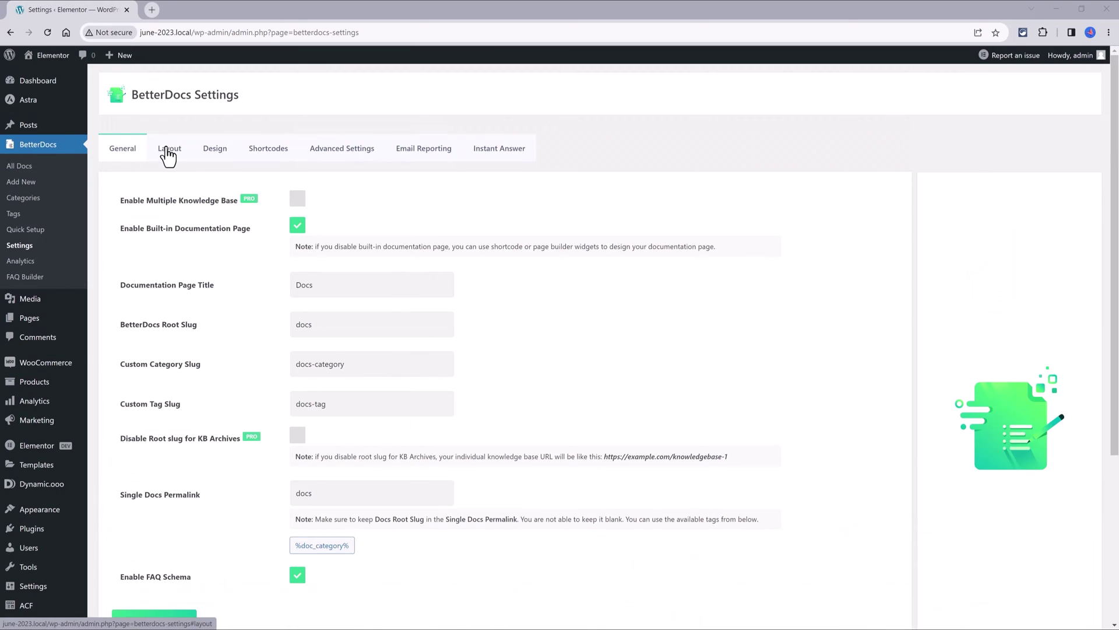
- On the Layout tab, enable Live Search and change the button text to 'Share it'
click(168, 153)
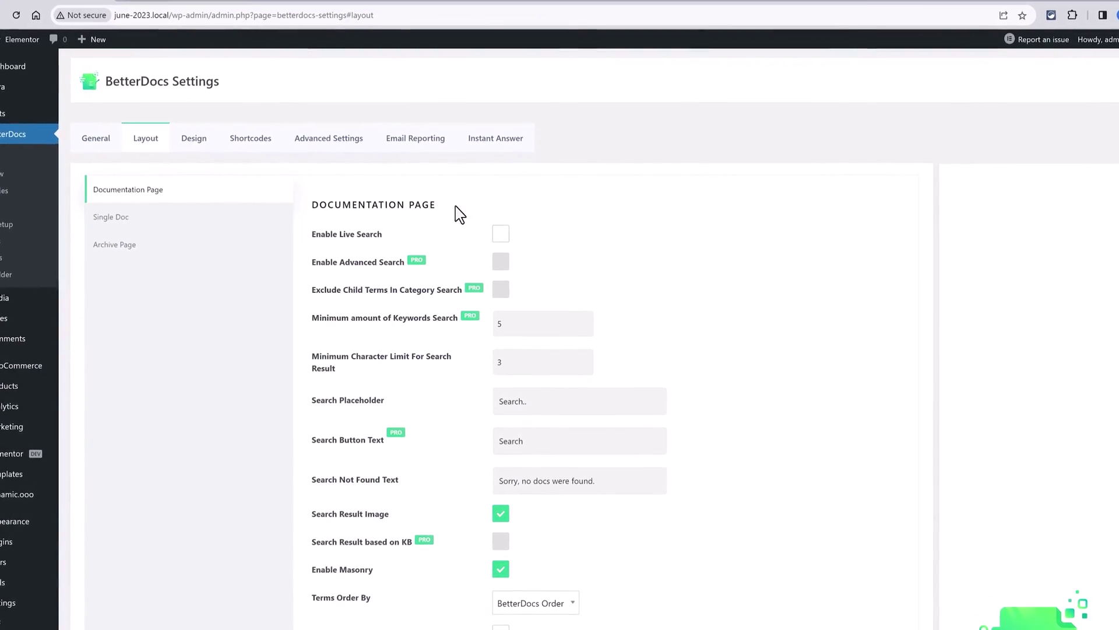
click(500, 233)
scroll(577, 265, down, 10)
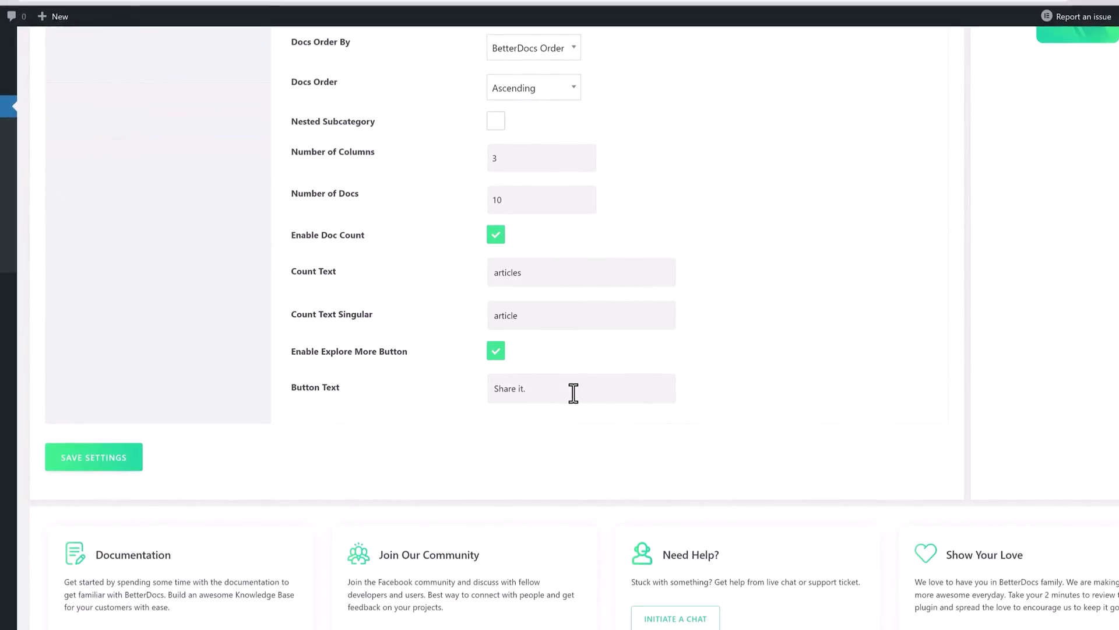
drag(572, 392, 478, 406)
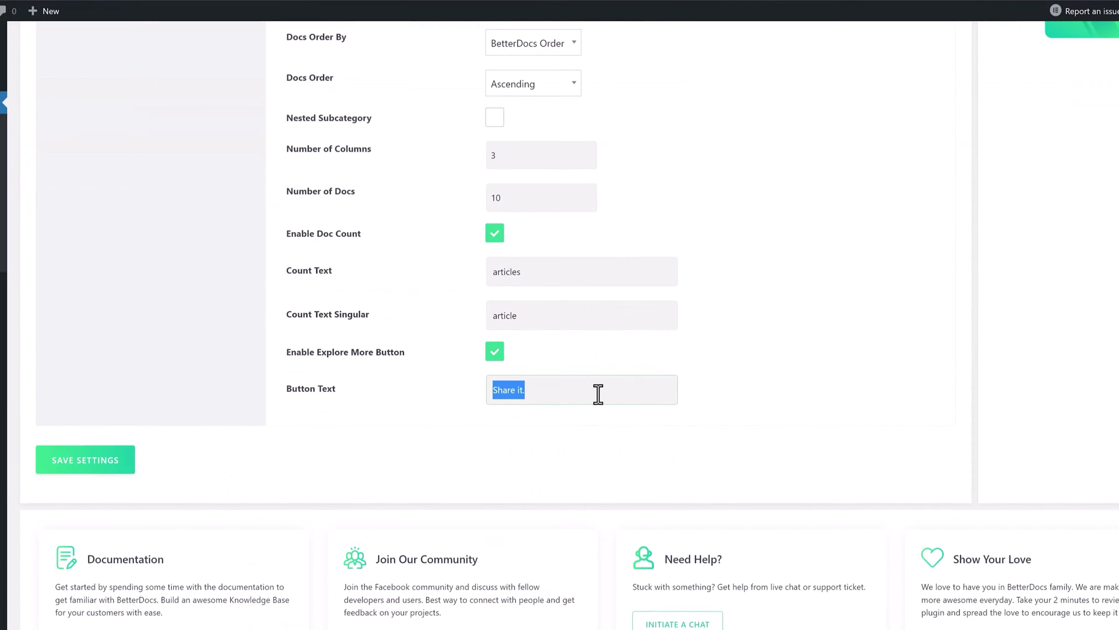
key(Right)
key(BackSpace)
click(901, 526)
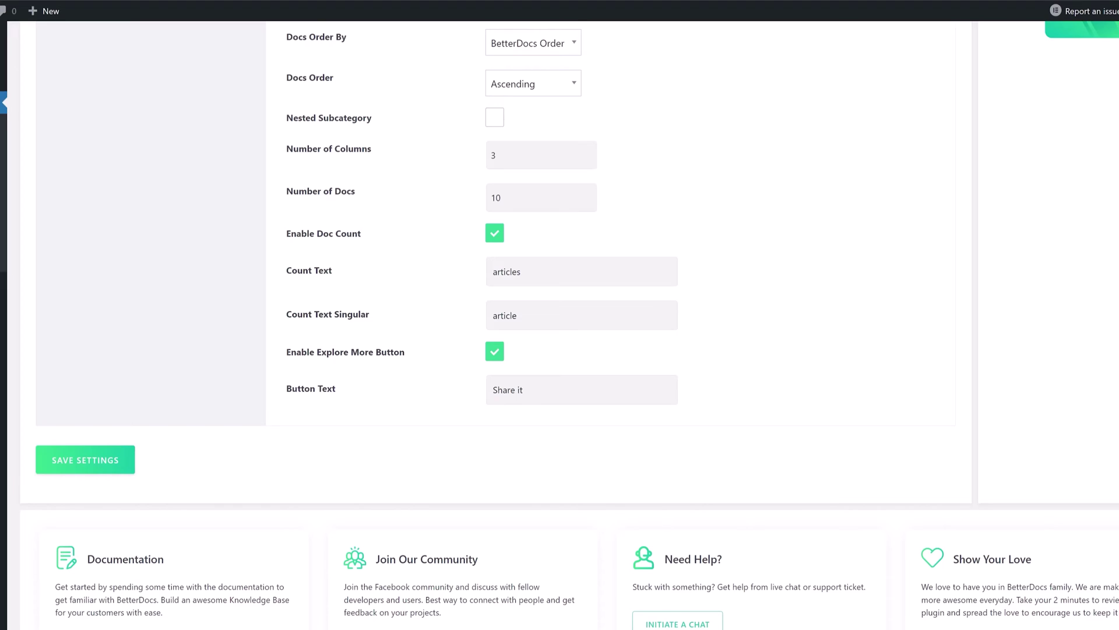
scroll(729, 370, up, 15)
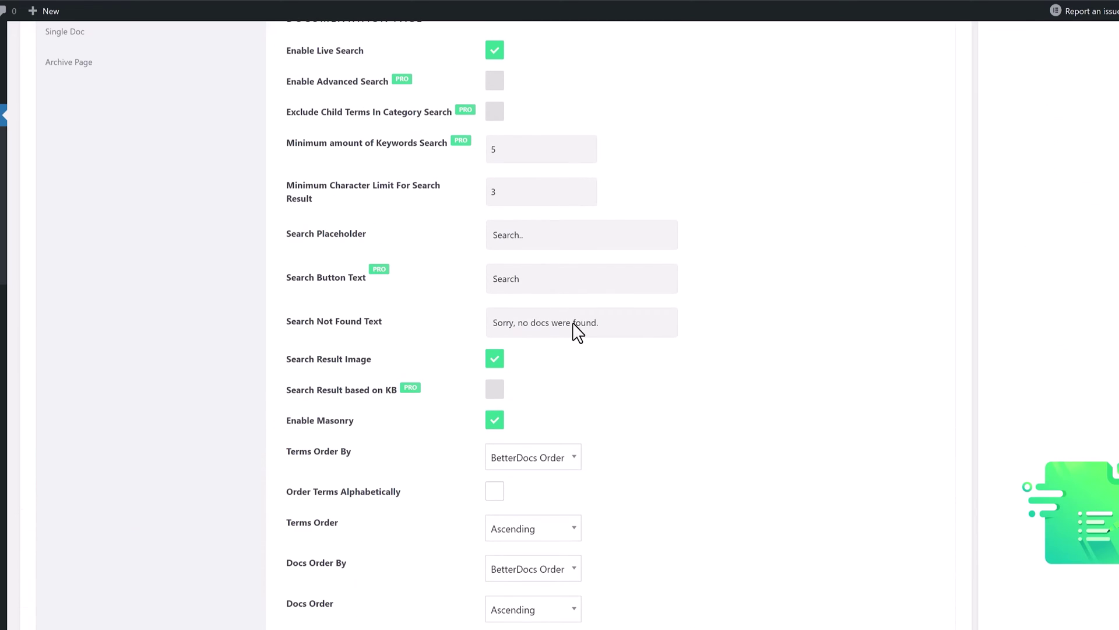
- Browse the BetterDocs shortcodes list, then view the Advanced Settings role management options
click(229, 120)
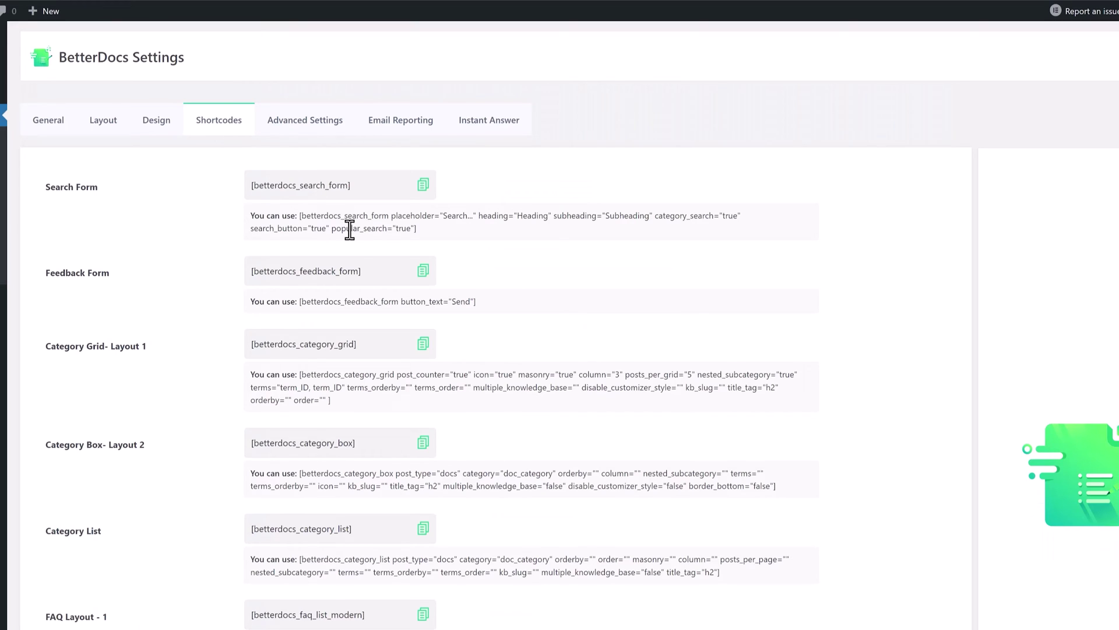
scroll(550, 307, down, 1)
scroll(551, 308, down, 2)
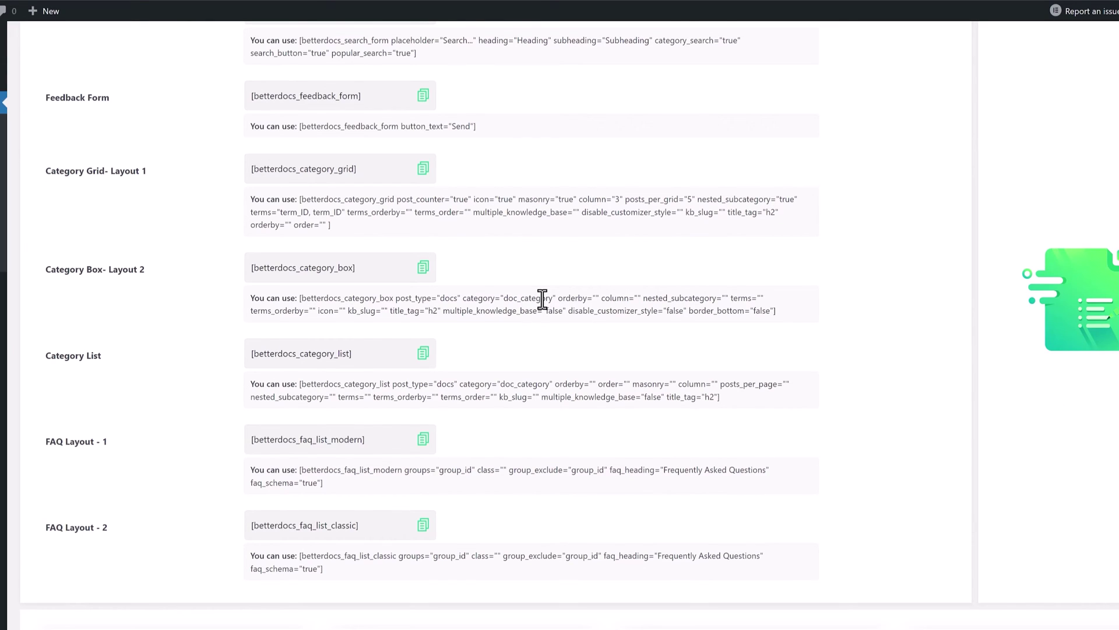
scroll(493, 205, up, 3)
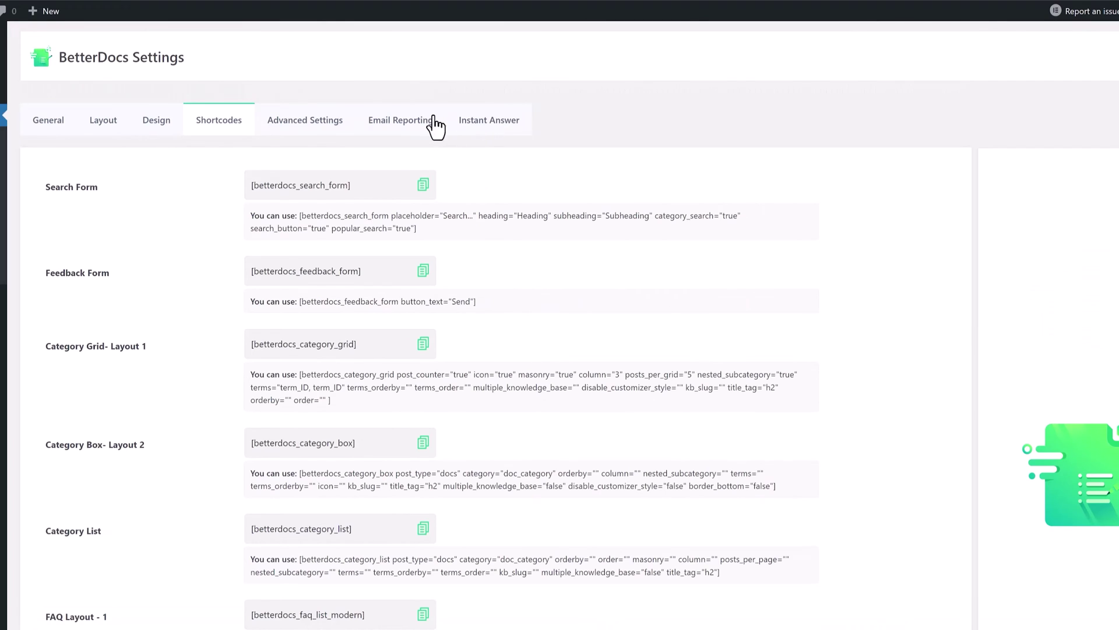
click(318, 132)
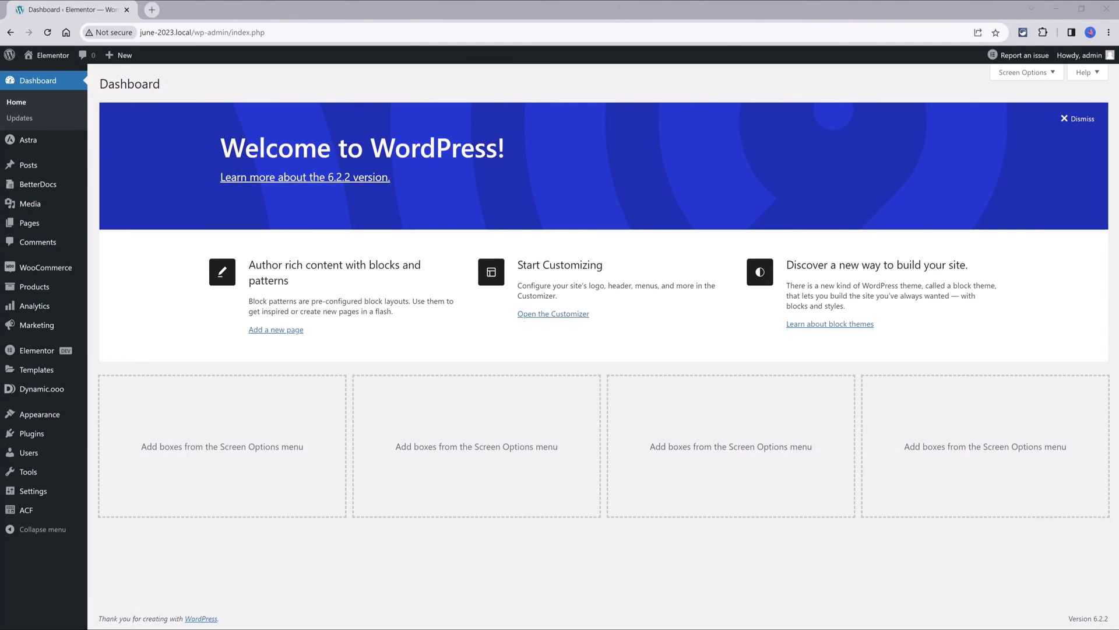
- Add a new docs category named Customization
mouse_move(49, 186)
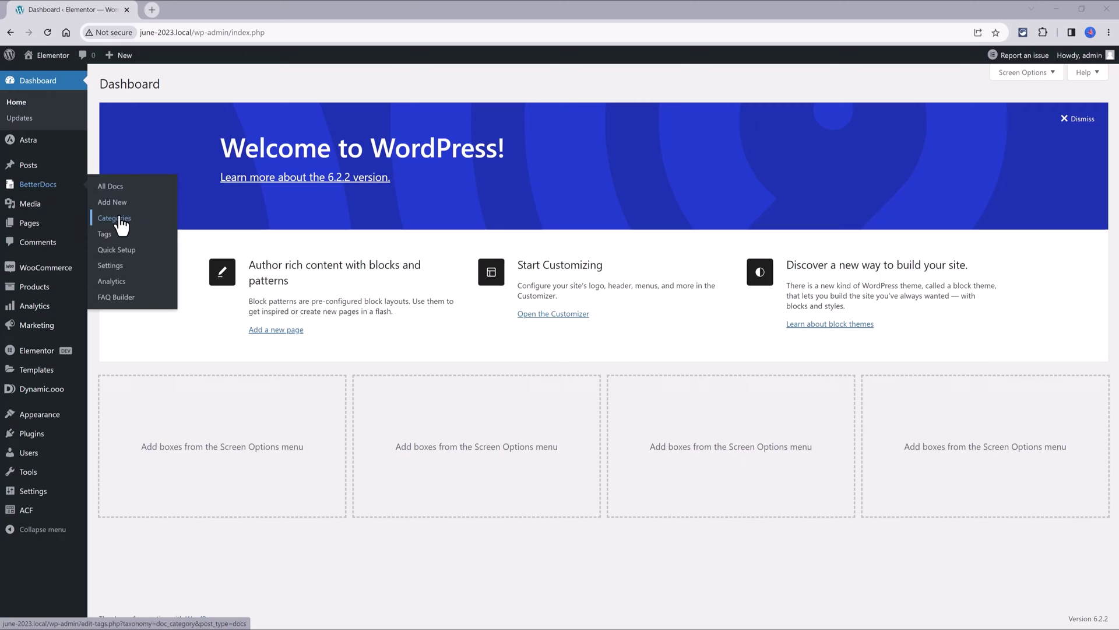
click(116, 219)
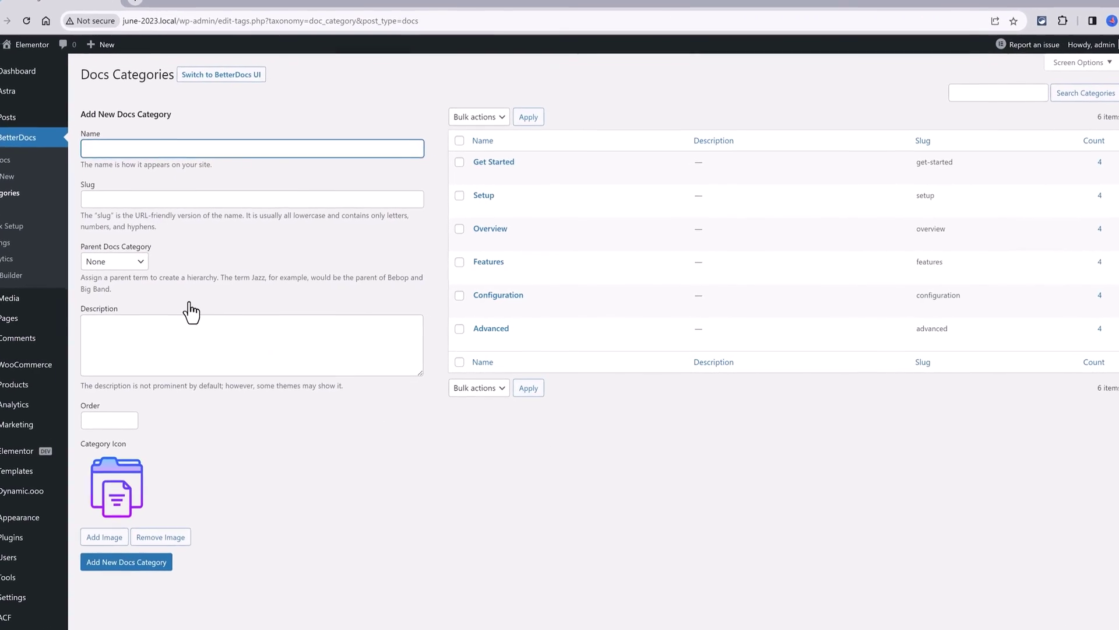
click(124, 198)
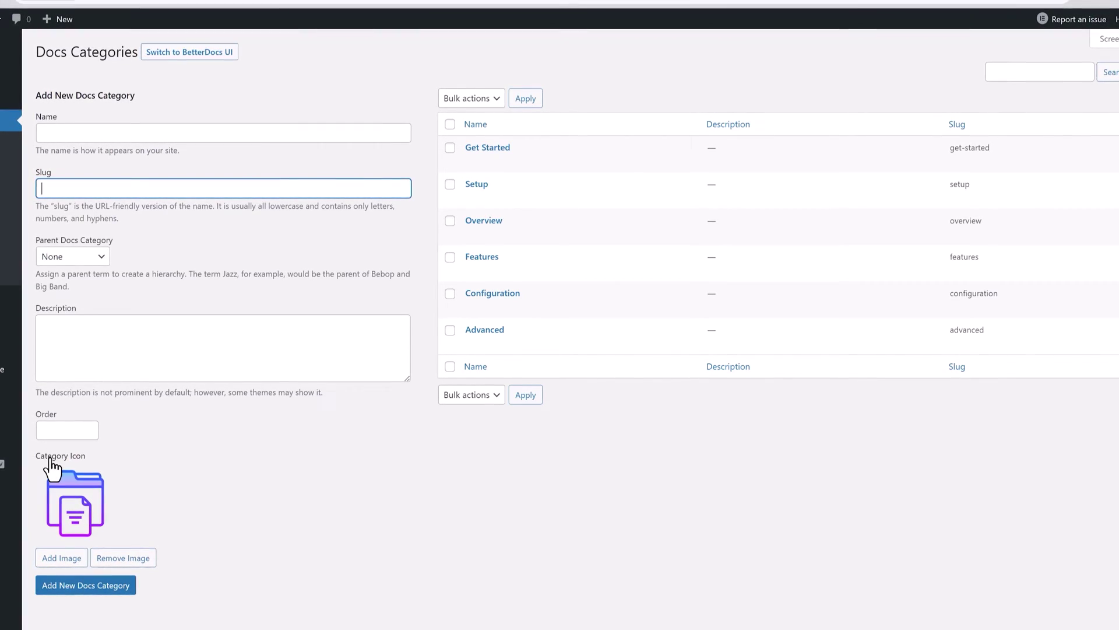
click(87, 584)
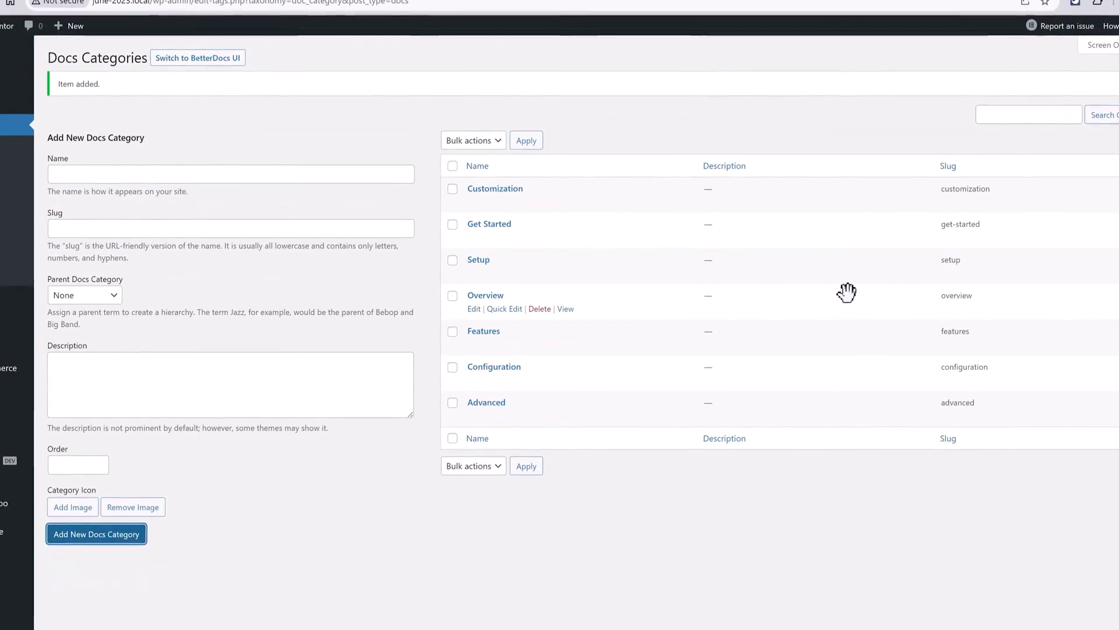
- Drag the Customization category down to the end of the category order
scroll(852, 418, down, 1)
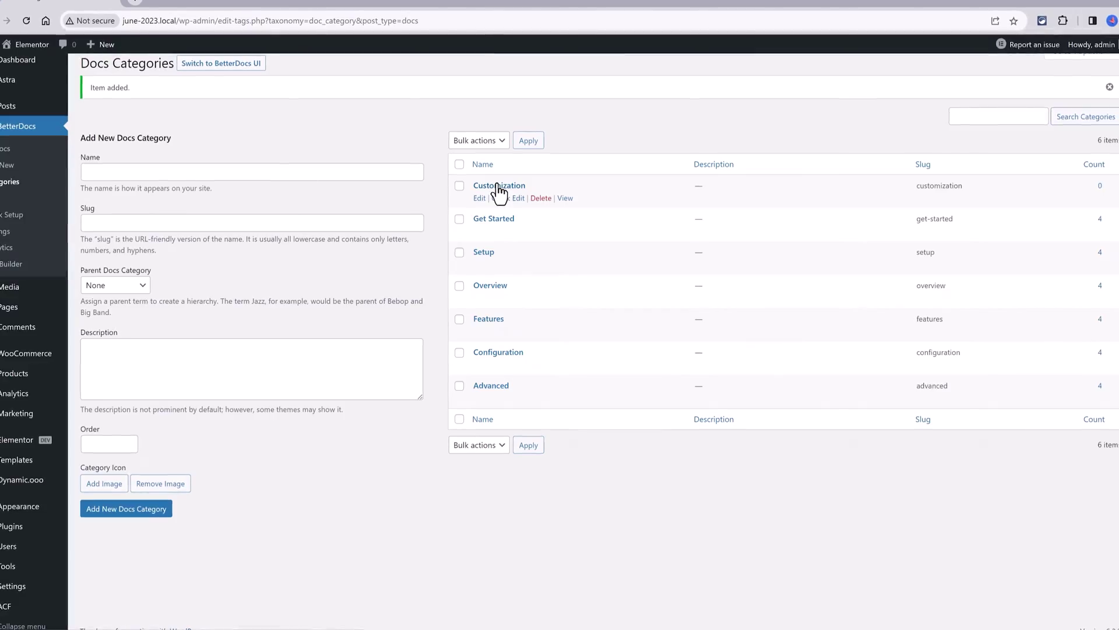
drag(496, 195, 513, 395)
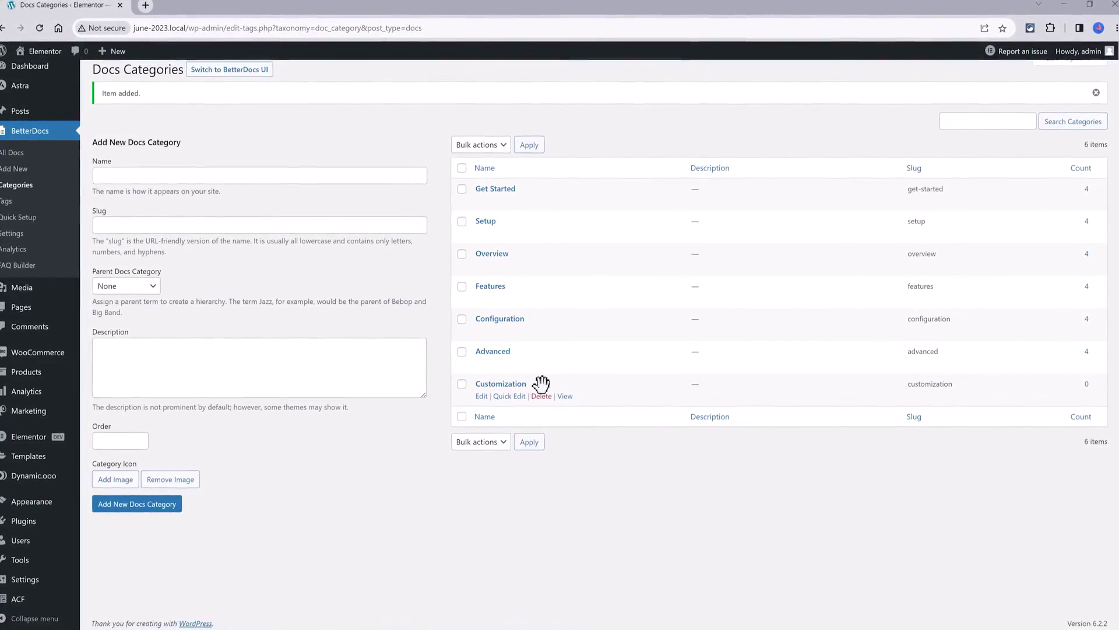
drag(496, 353, 505, 399)
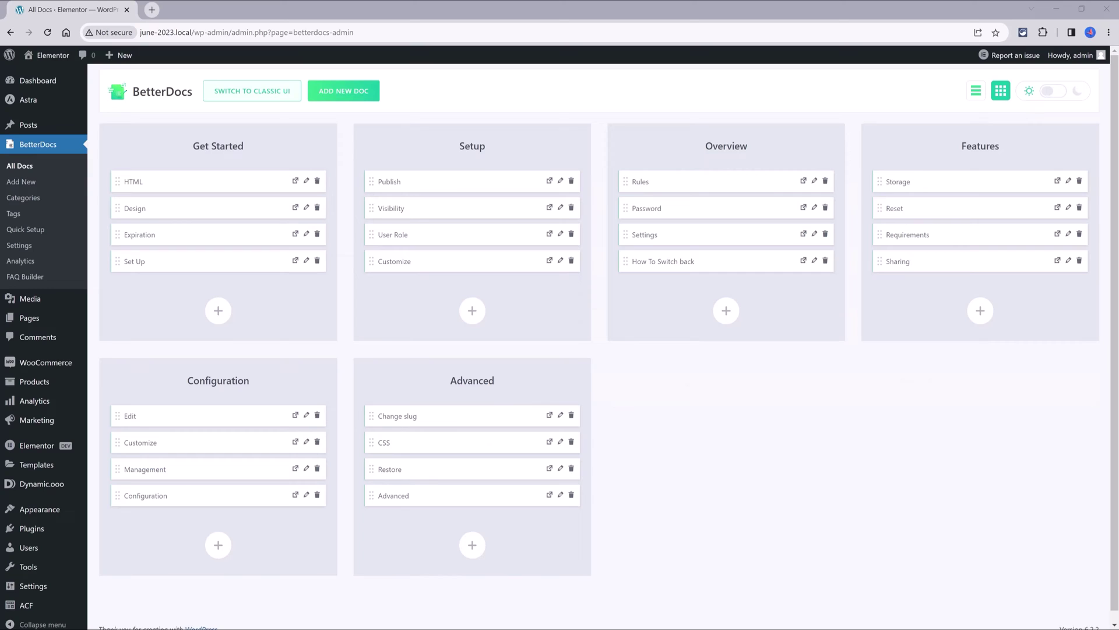
- Toggle the BetterDocs All Docs overview to dark mode
click(1078, 91)
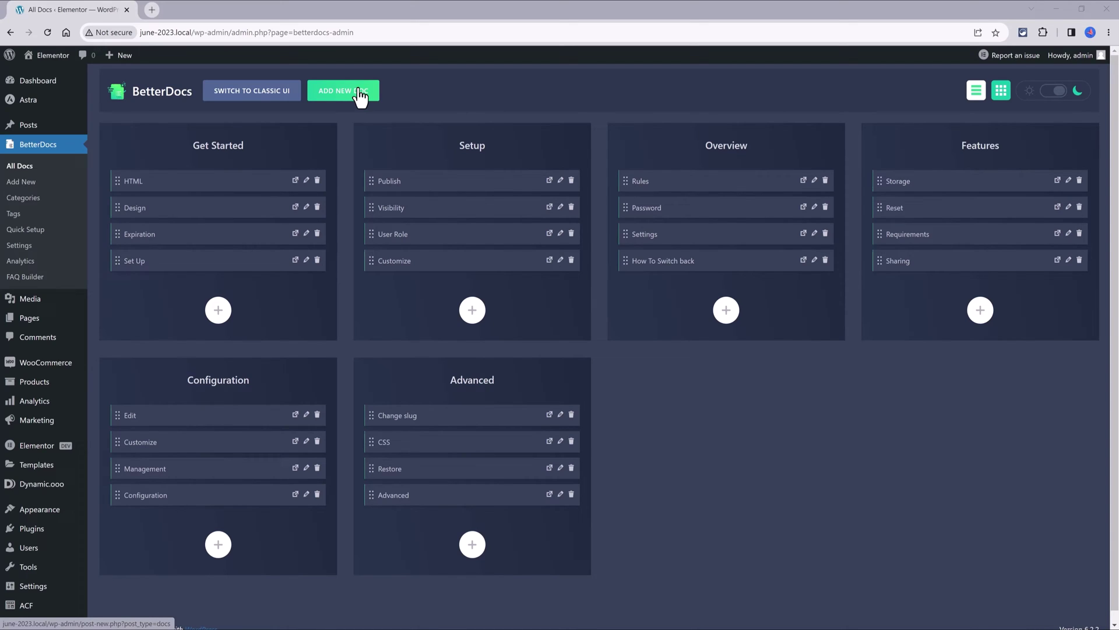
- Open and scroll the Expiration doc in the editor, then go to Saved Templates
click(306, 233)
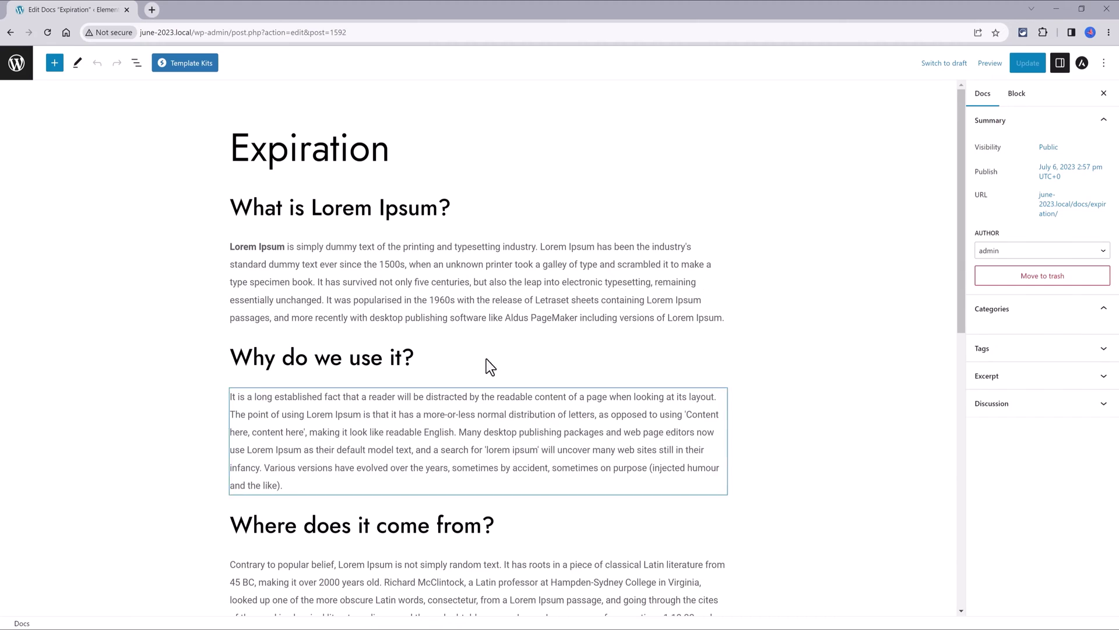
drag(959, 310, 893, 237)
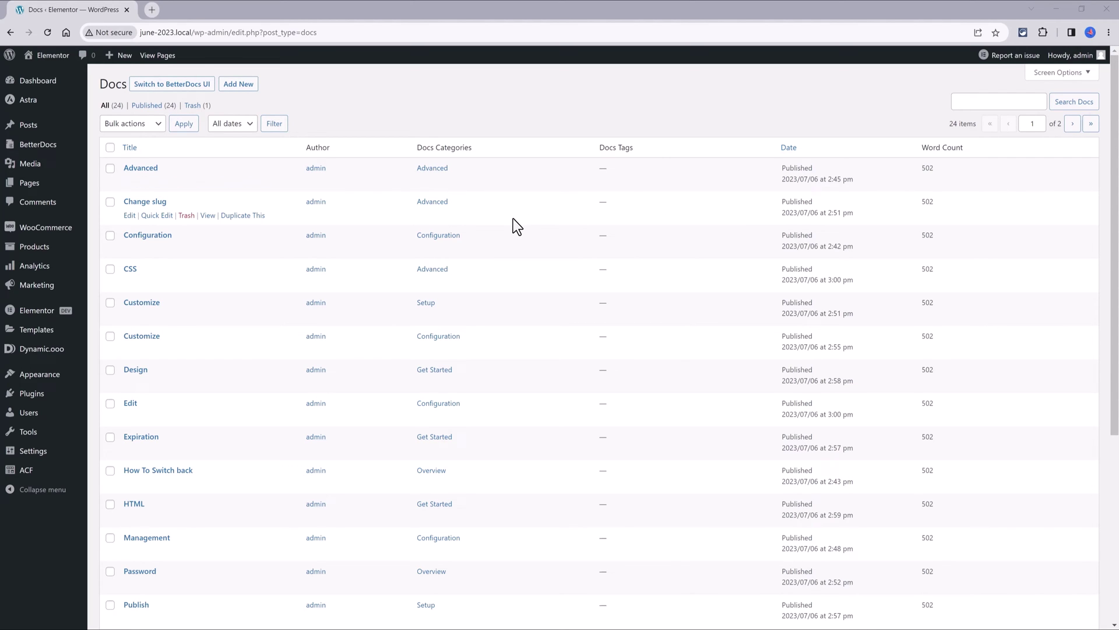
click(36, 330)
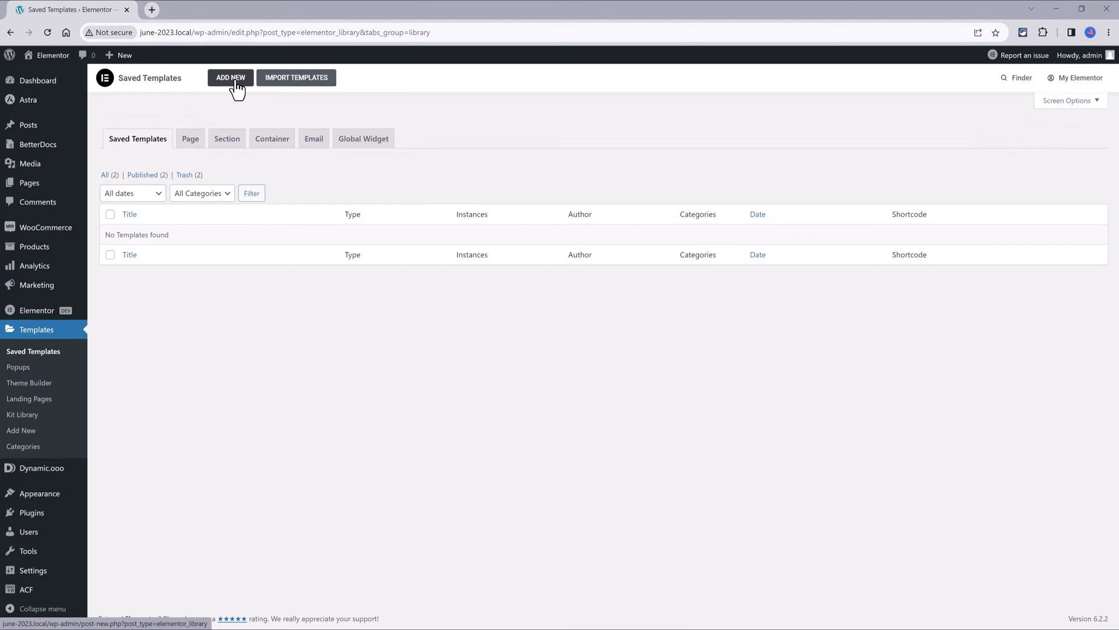
- Create a new Docs Archive template named 'Tutorial'
click(231, 78)
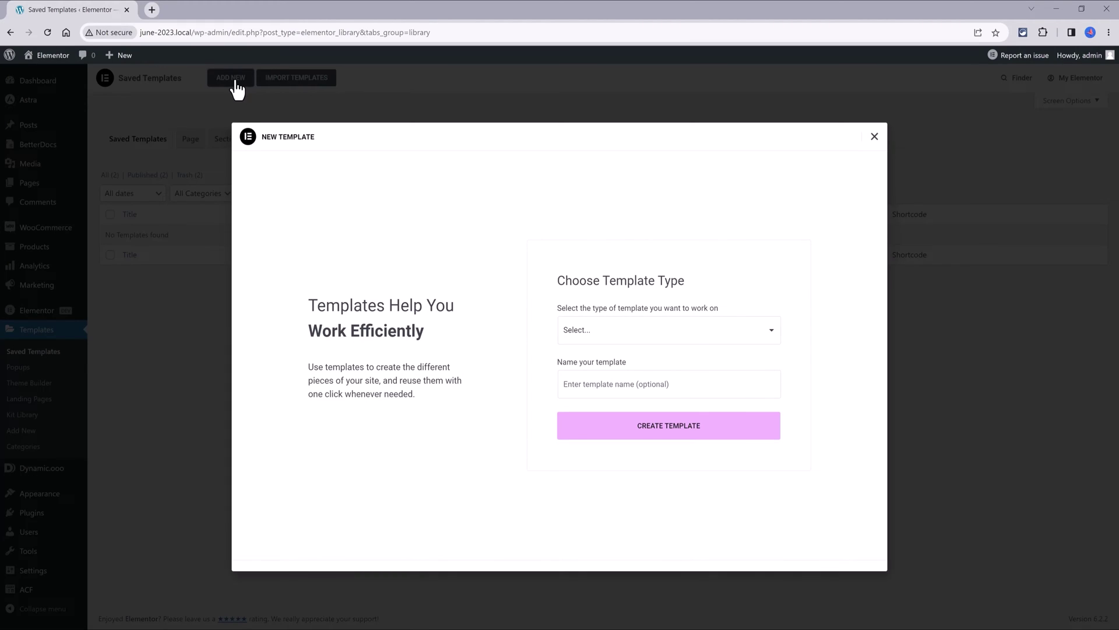
click(650, 332)
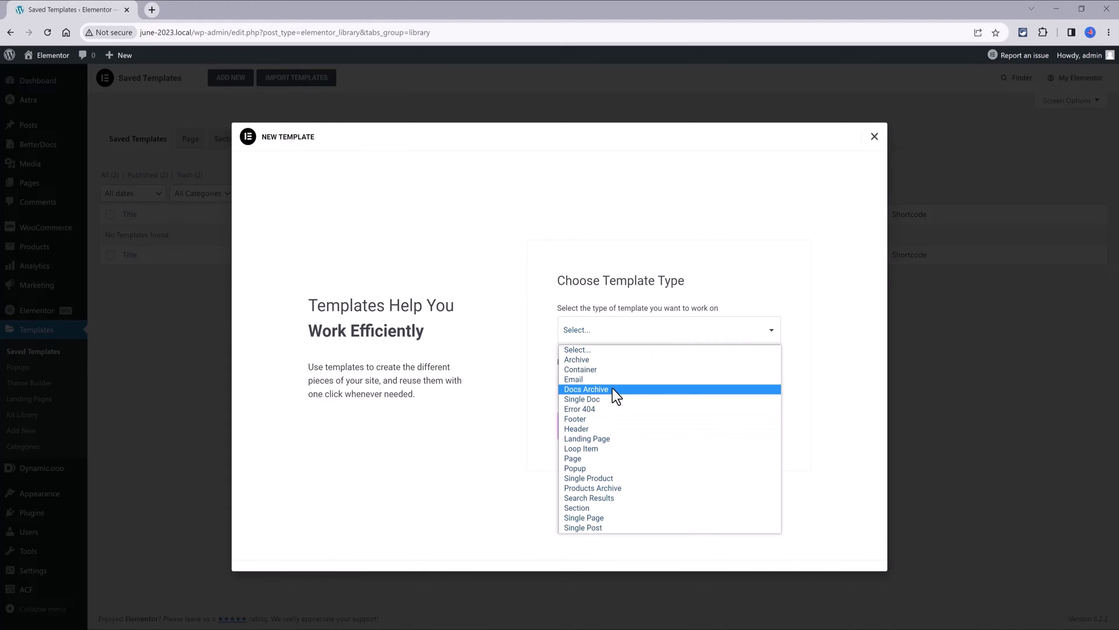
click(612, 389)
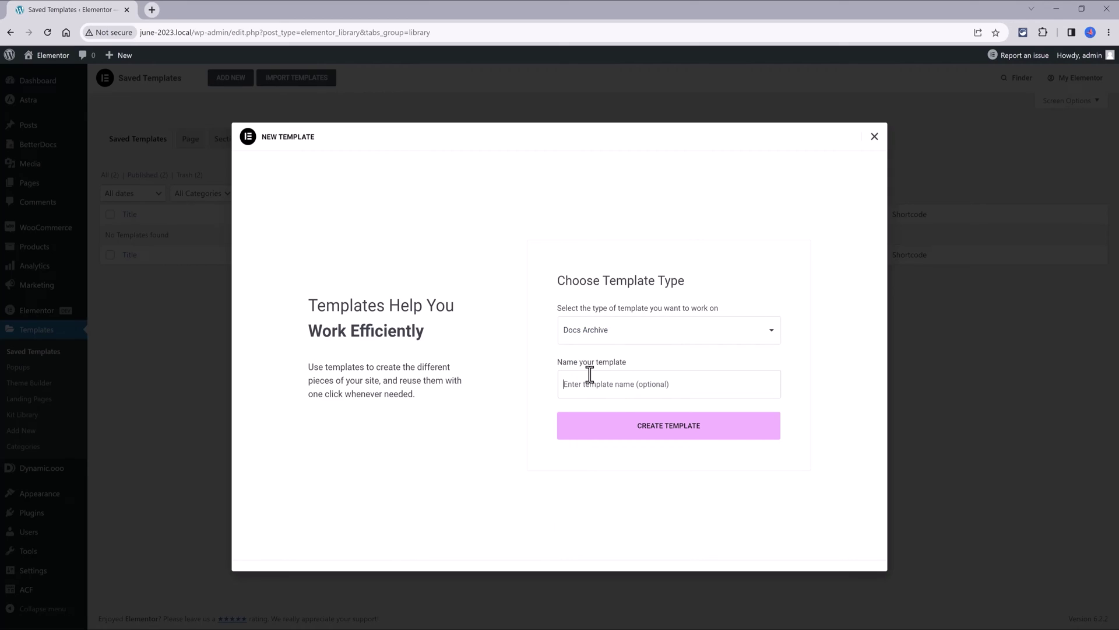
text(Tutorial)
click(669, 426)
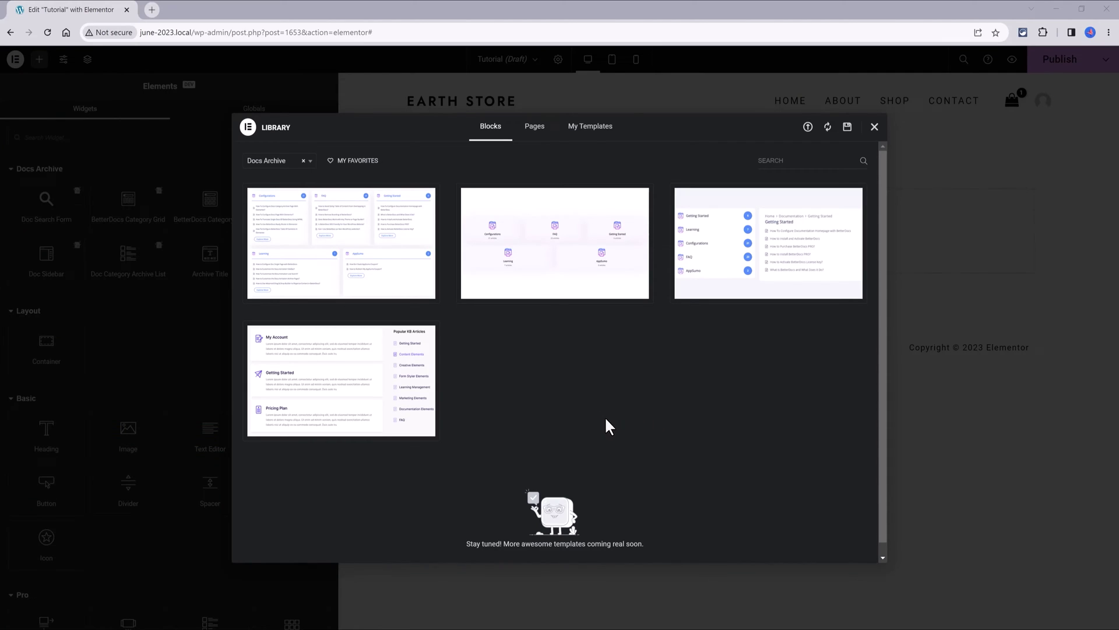
- Close the ready-made docs blocks library to get back to the blank Tutorial canvas
mouse_move(400, 395)
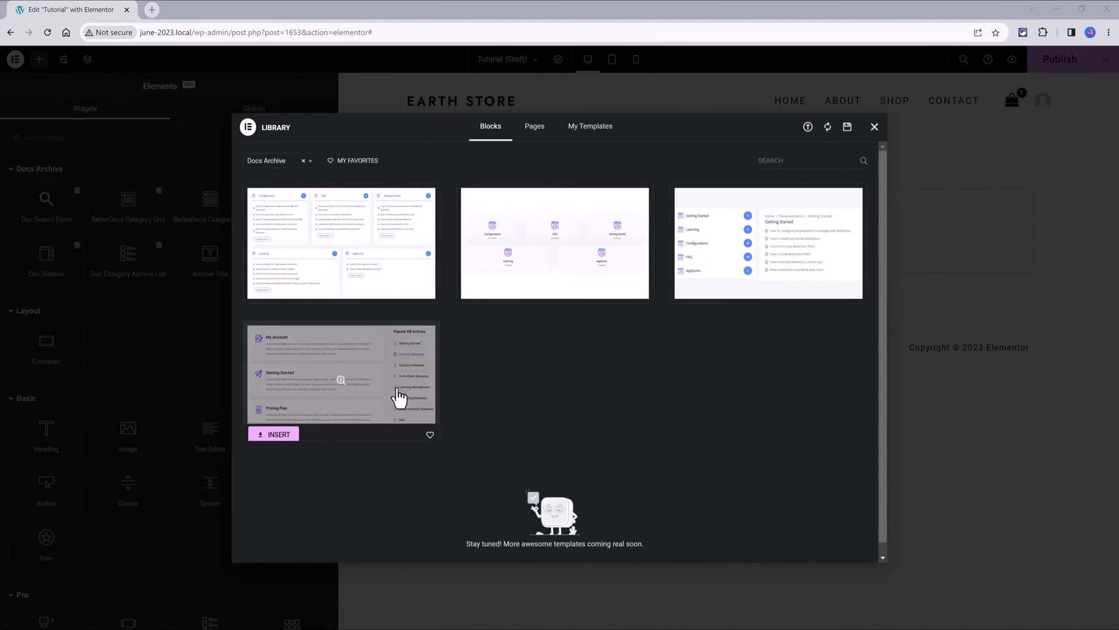
click(874, 127)
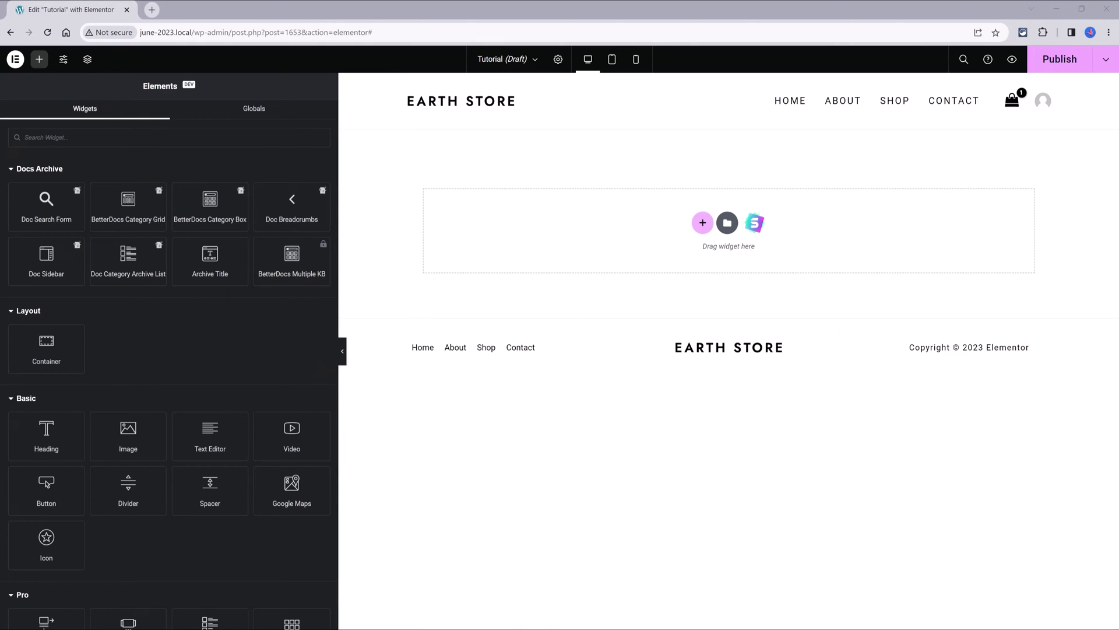
- Add a flexbox section with a horizontally centred 'How can we help you?' heading
click(702, 223)
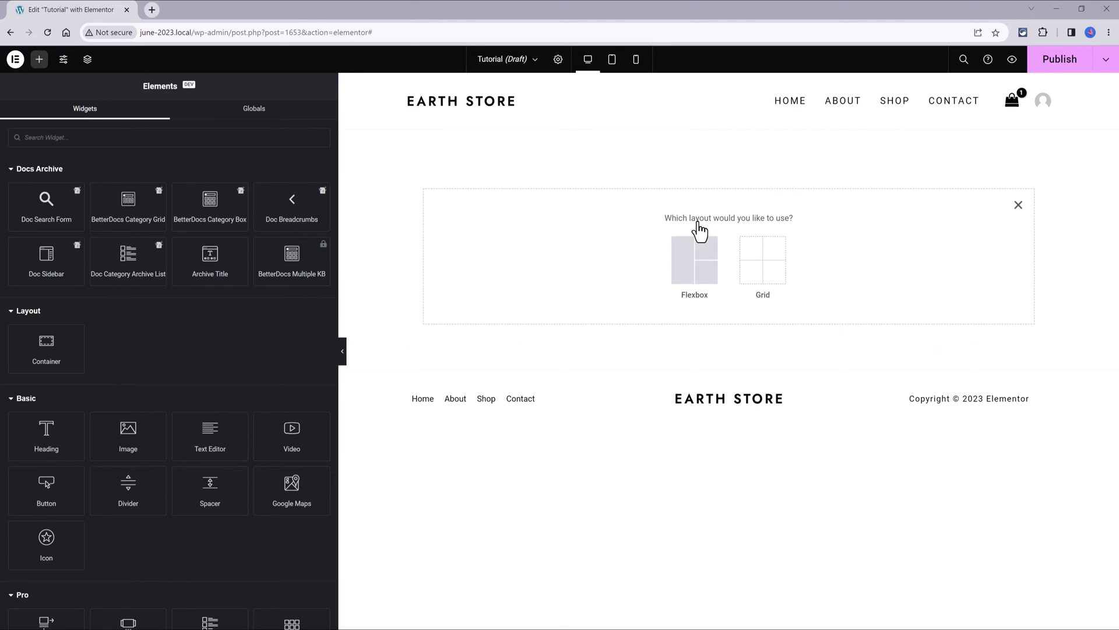
click(686, 248)
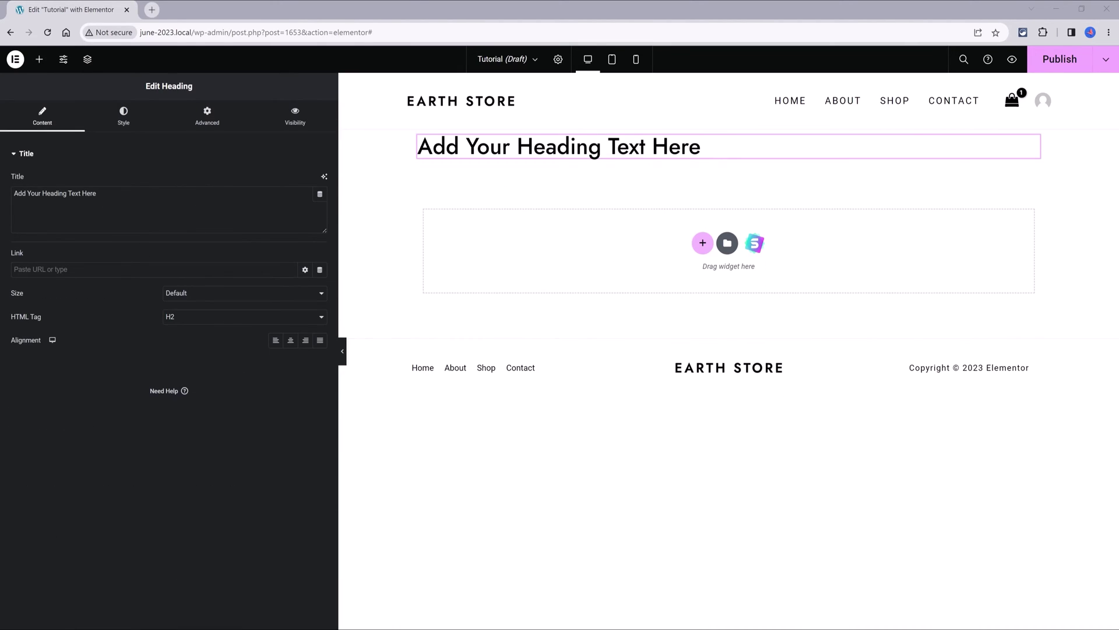
key(ctrl+a)
text(How can we help you?)
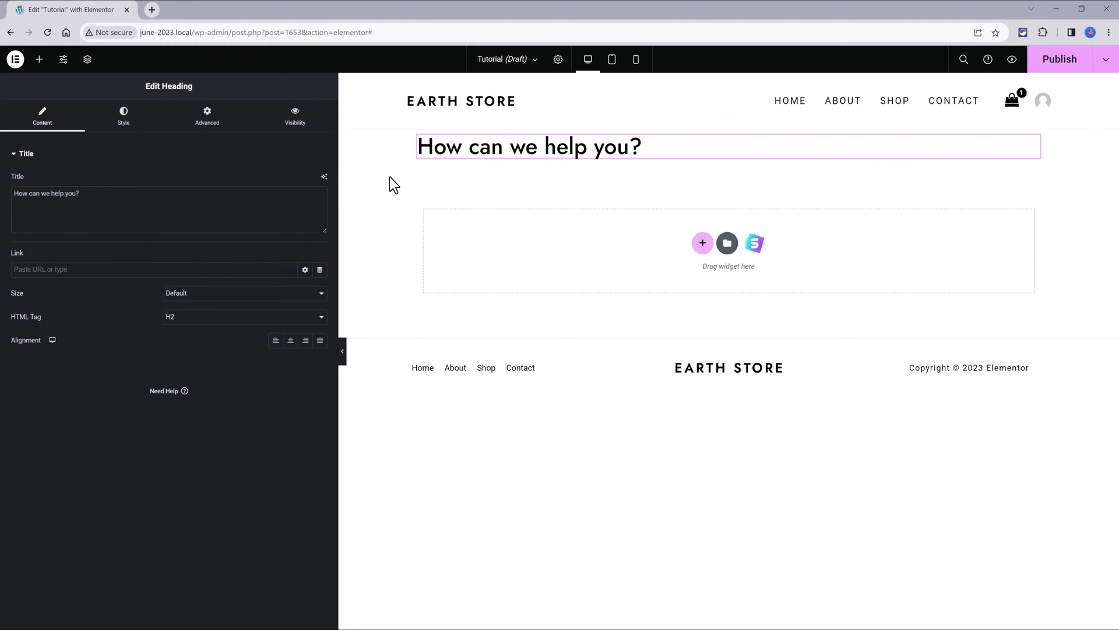
click(291, 342)
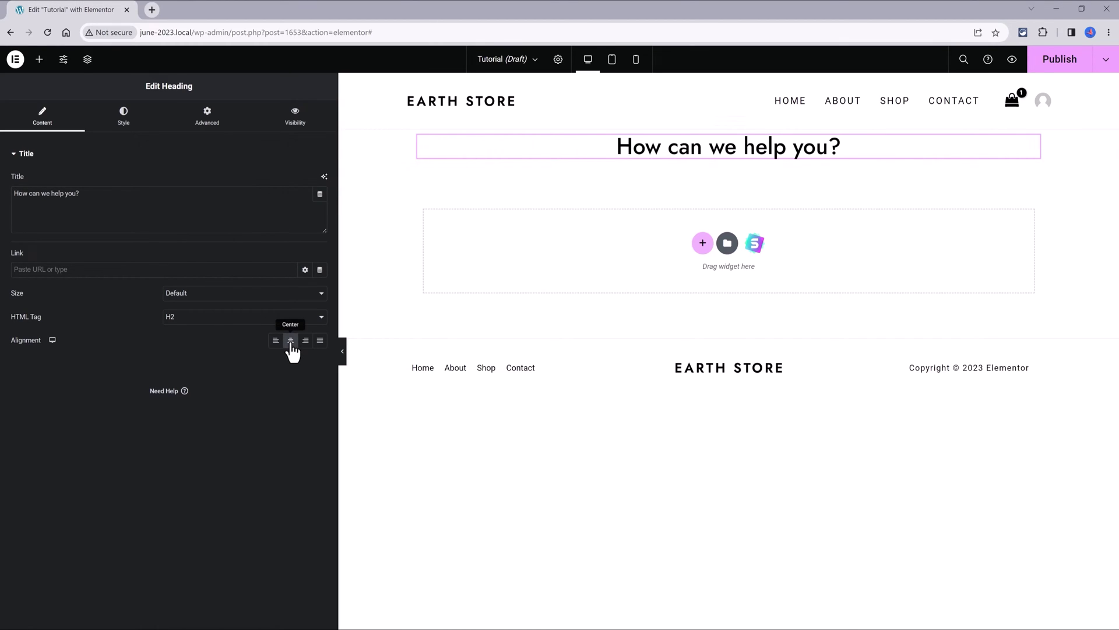
click(608, 547)
- Give the heading's container a 400 minimum height and centre its content vertically
key(ctrl+i)
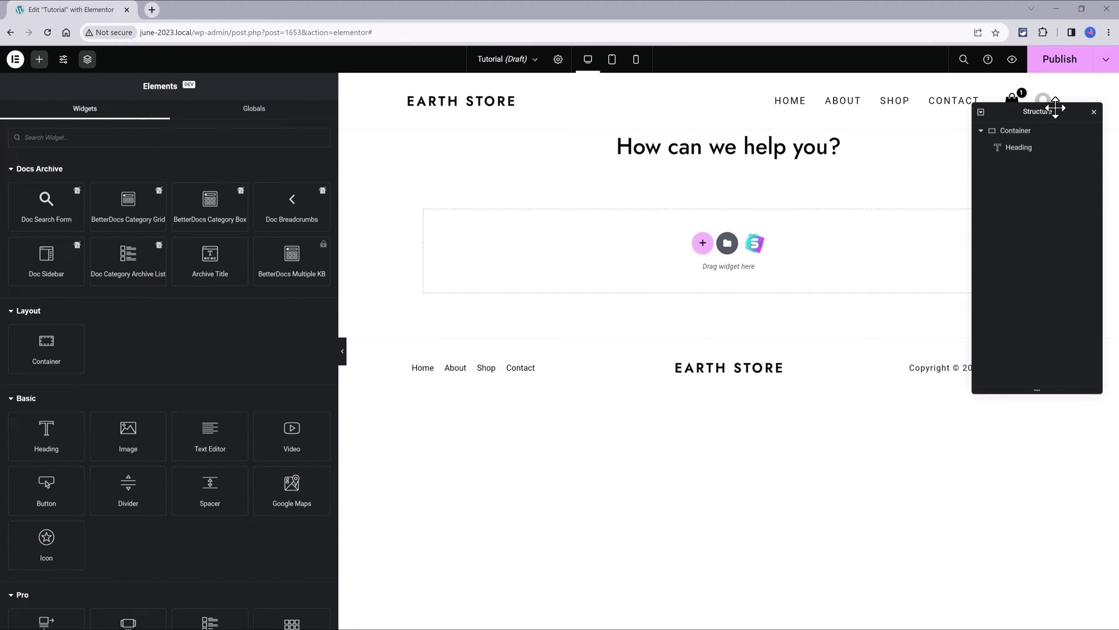
drag(1054, 111, 1100, 387)
click(1025, 376)
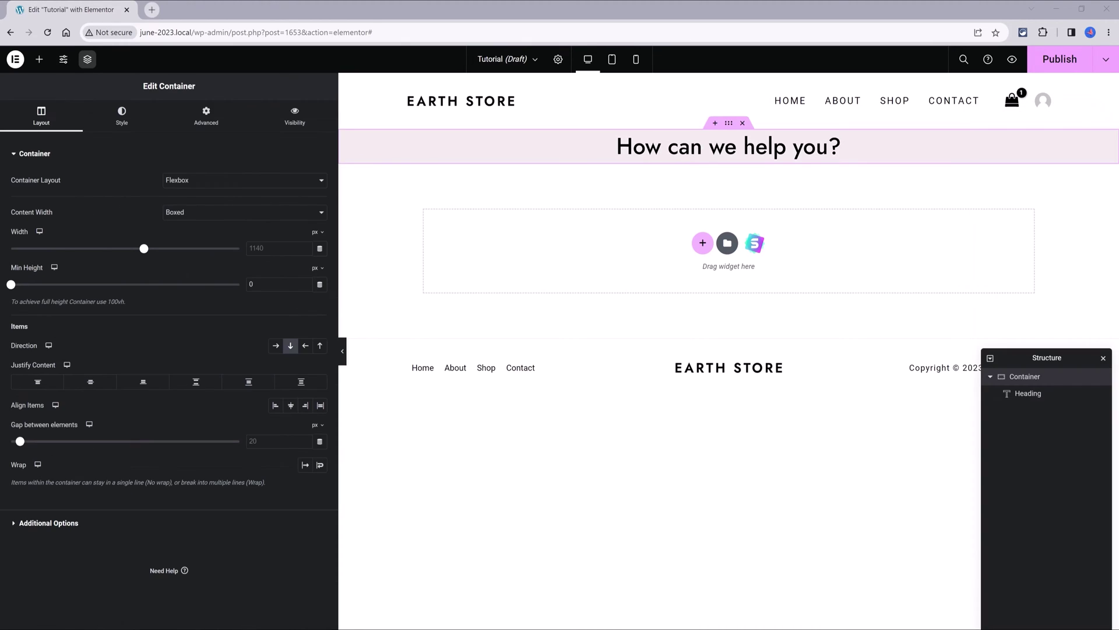
double_click(268, 284)
text(400)
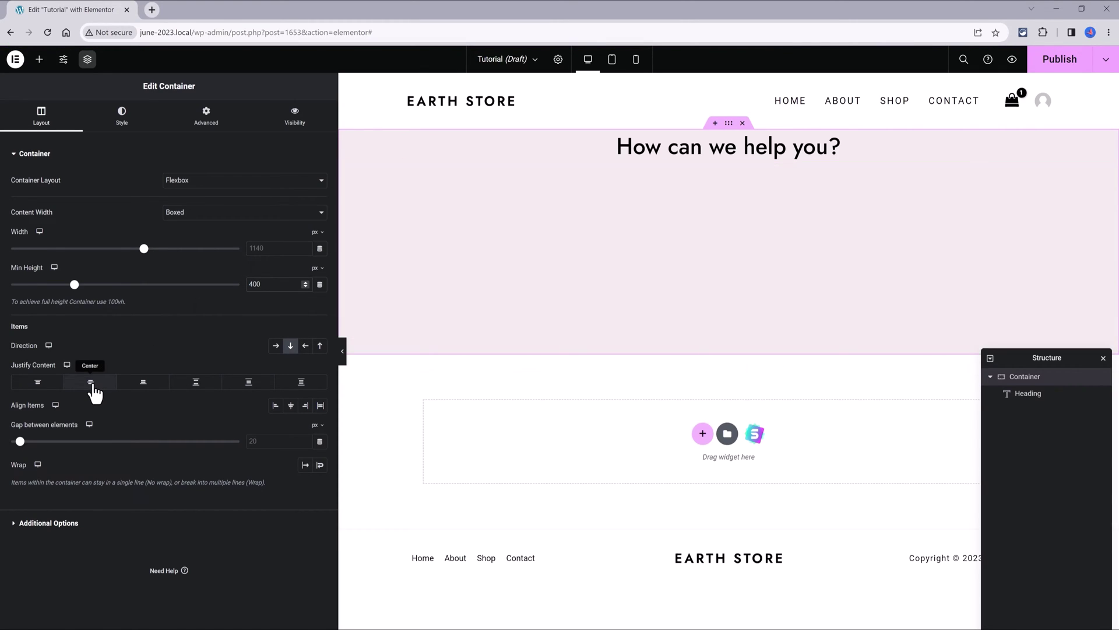
click(92, 384)
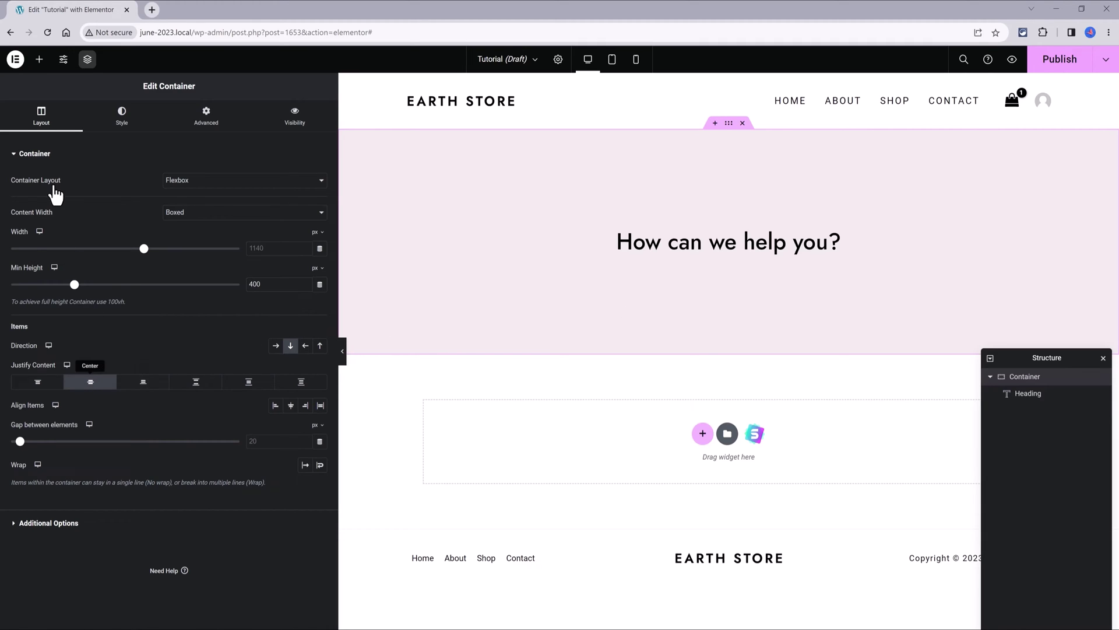
- Add a centre-aligned Text Editor under the heading with the two-sentence search intro
click(39, 59)
text(text)
drag(115, 184, 640, 255)
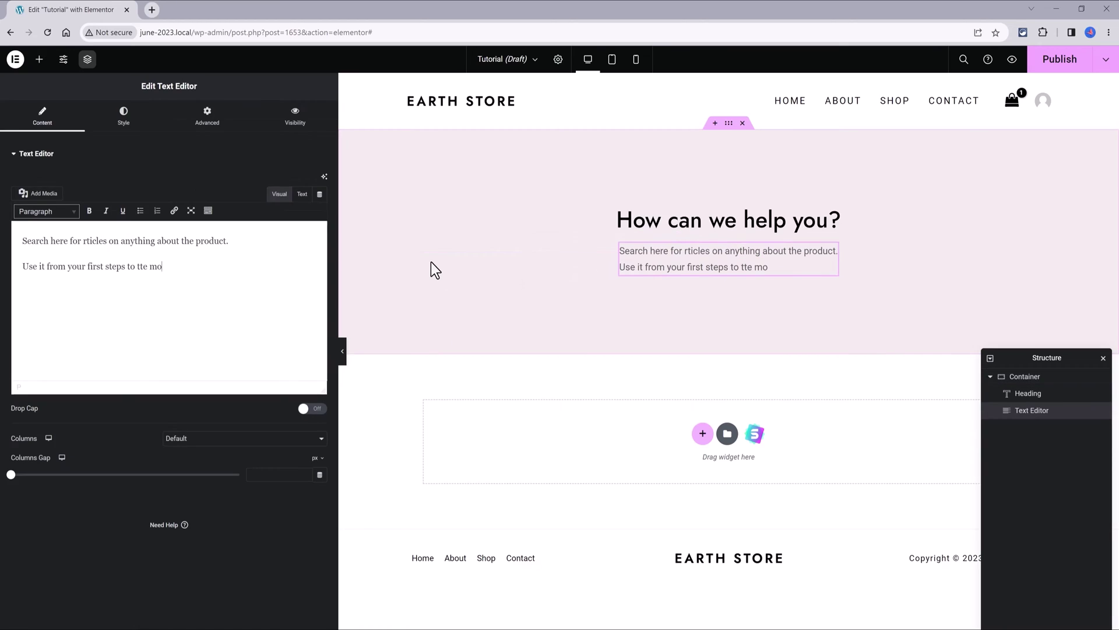
text(ost advanced features.)
click(127, 127)
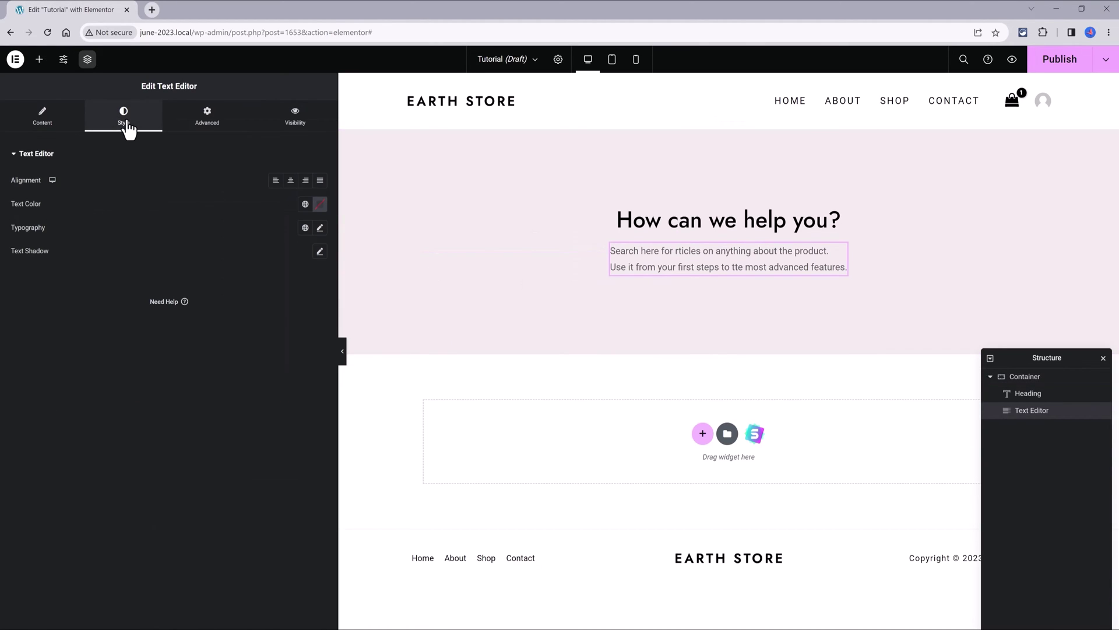
click(291, 185)
- Drop a new container under the hero text and set its width to 850
click(39, 59)
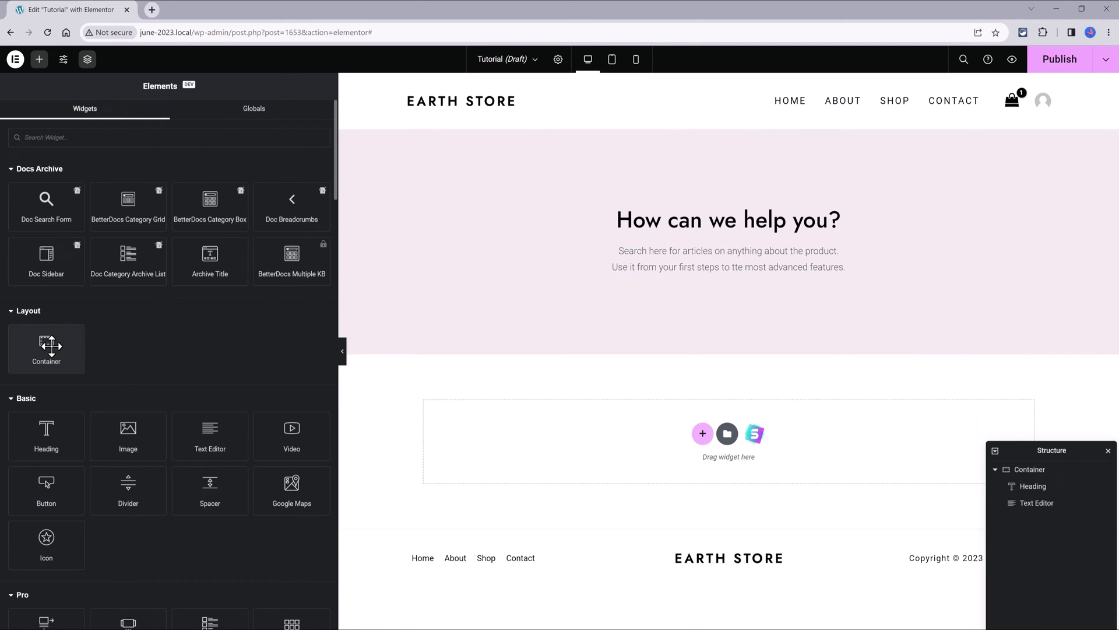
drag(46, 349, 601, 308)
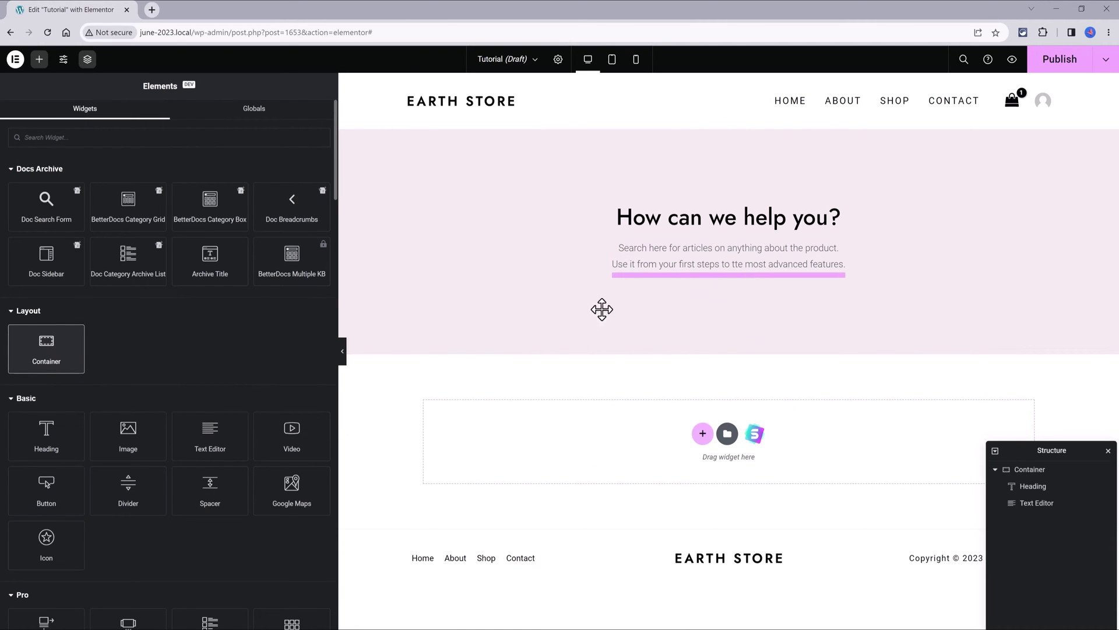
click(264, 249)
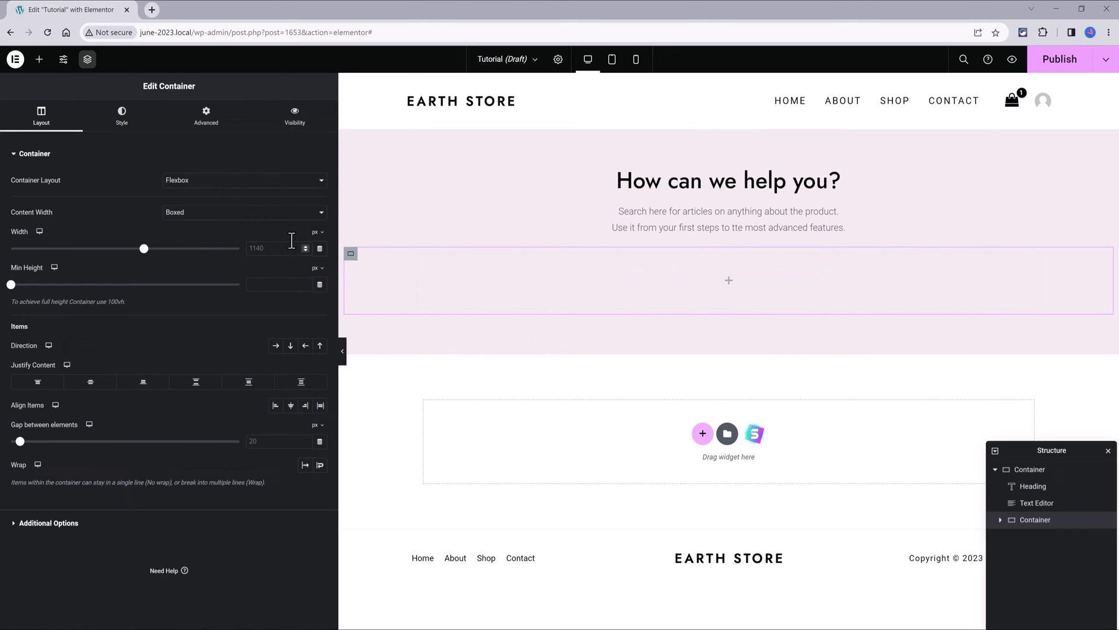
text(850)
- Add a Doc Search Form to the container with search box padding and margin 0
click(39, 59)
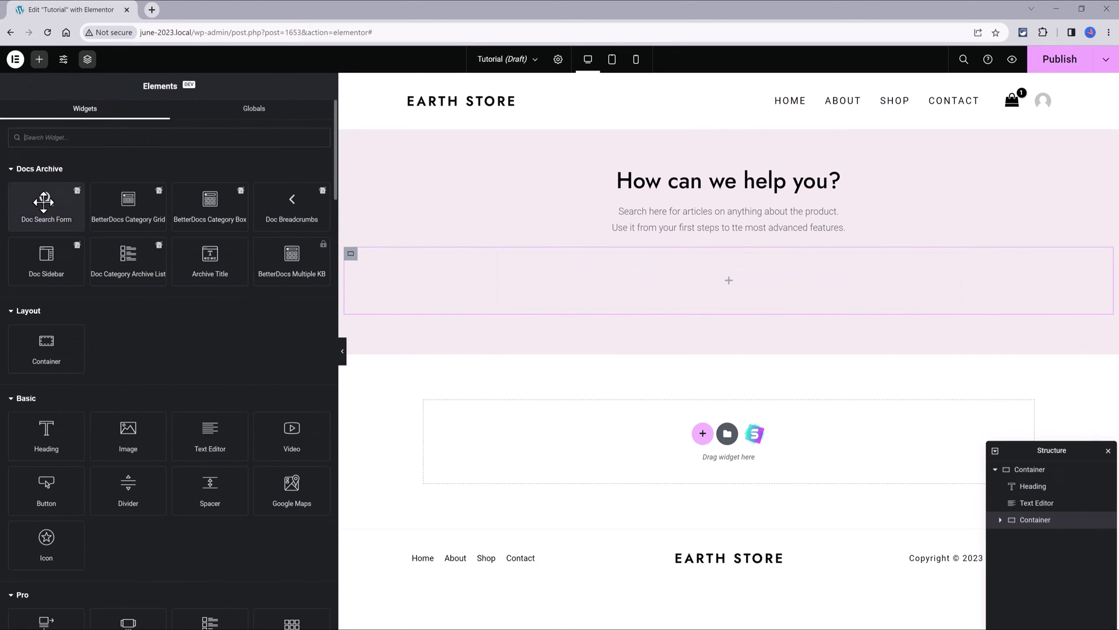
drag(47, 199, 715, 297)
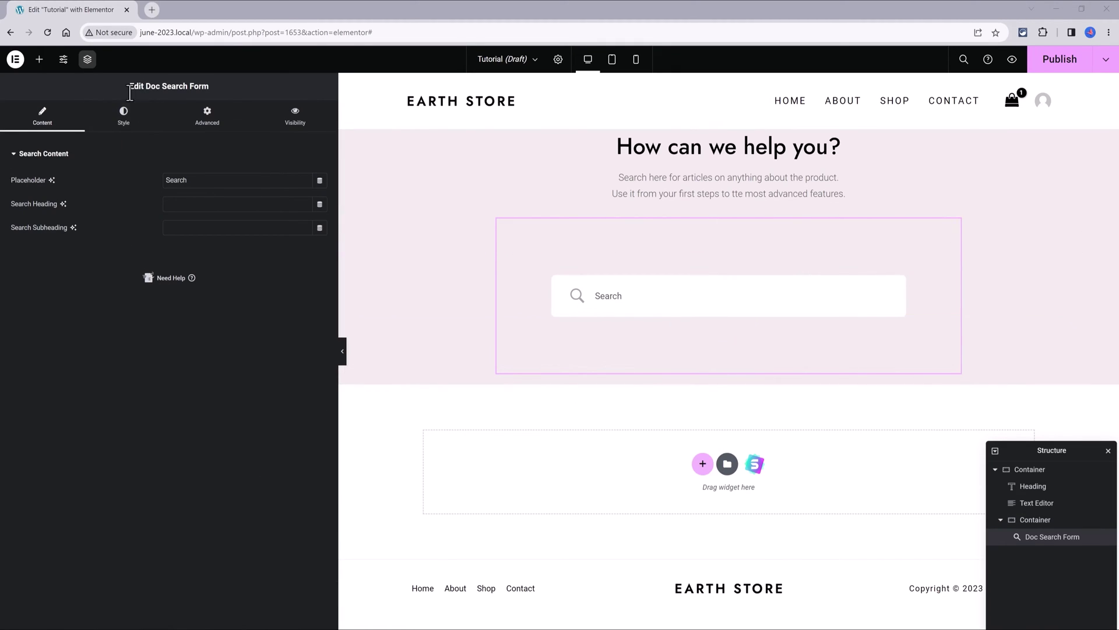
click(123, 116)
double_click(55, 216)
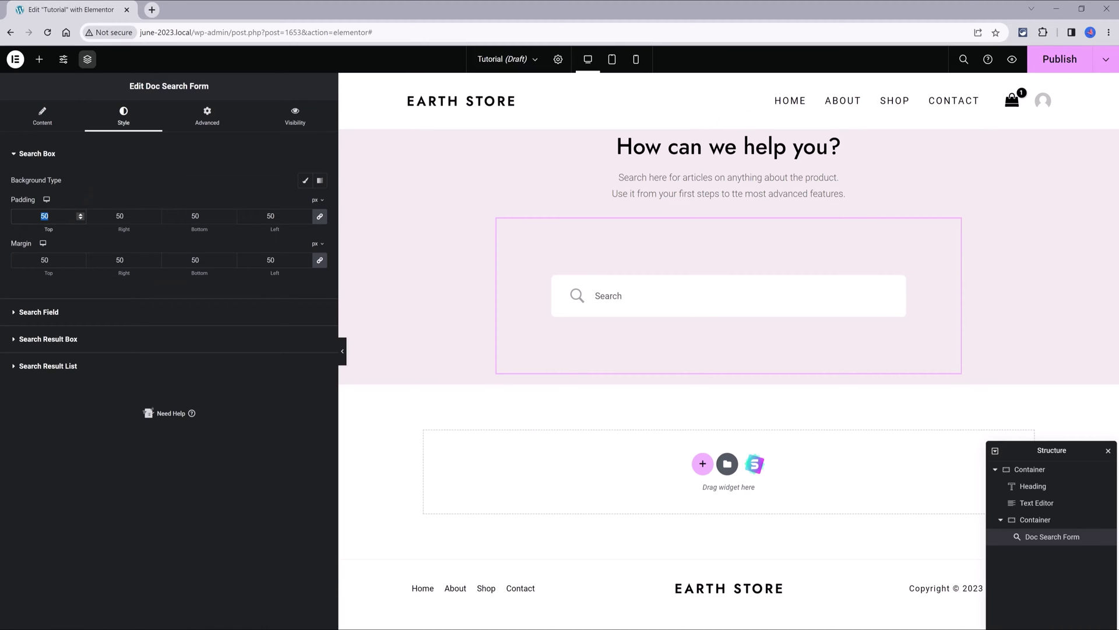
text(0)
key(Tab)
key(Tab)
key(Tab)
key(Tab)
key(Tab)
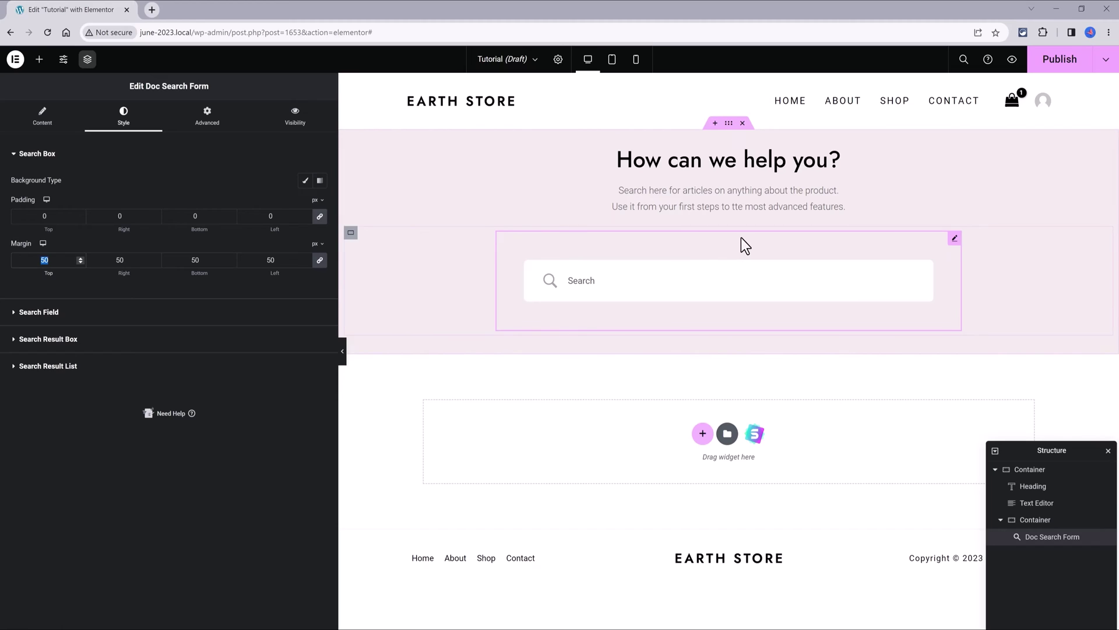
text(0)
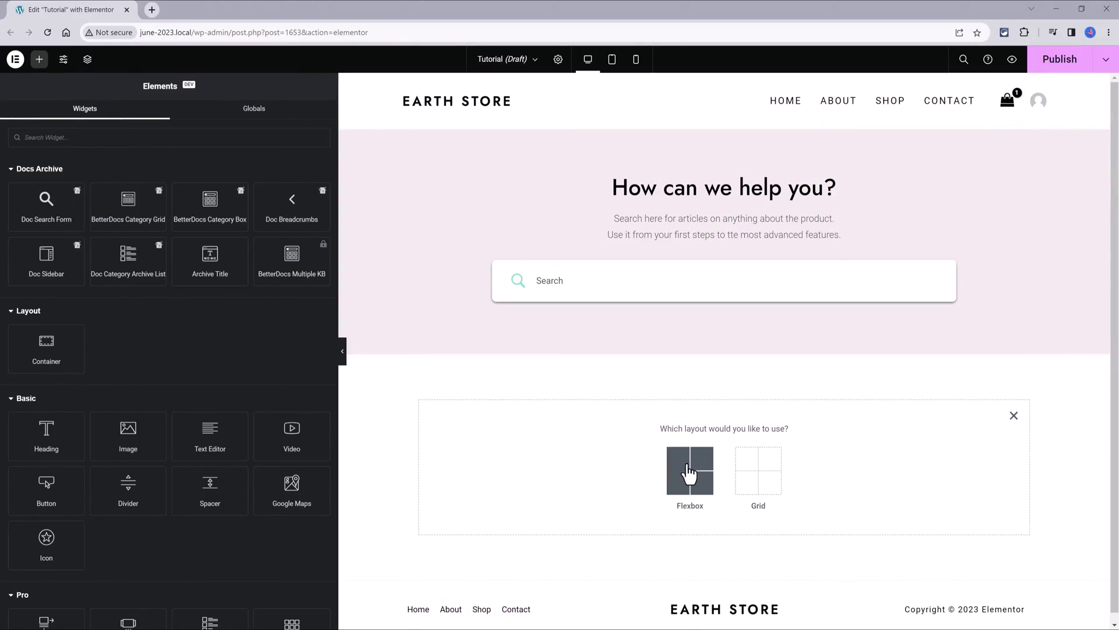
- Add a single-container flexbox section and place a BetterDocs Category Grid in it
click(690, 472)
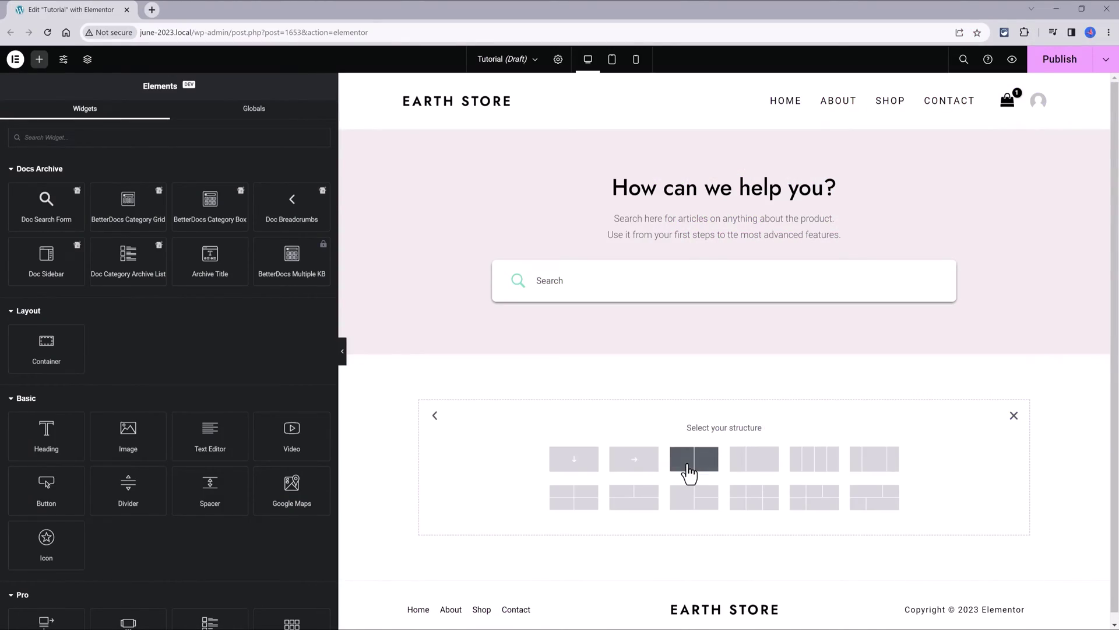
click(577, 469)
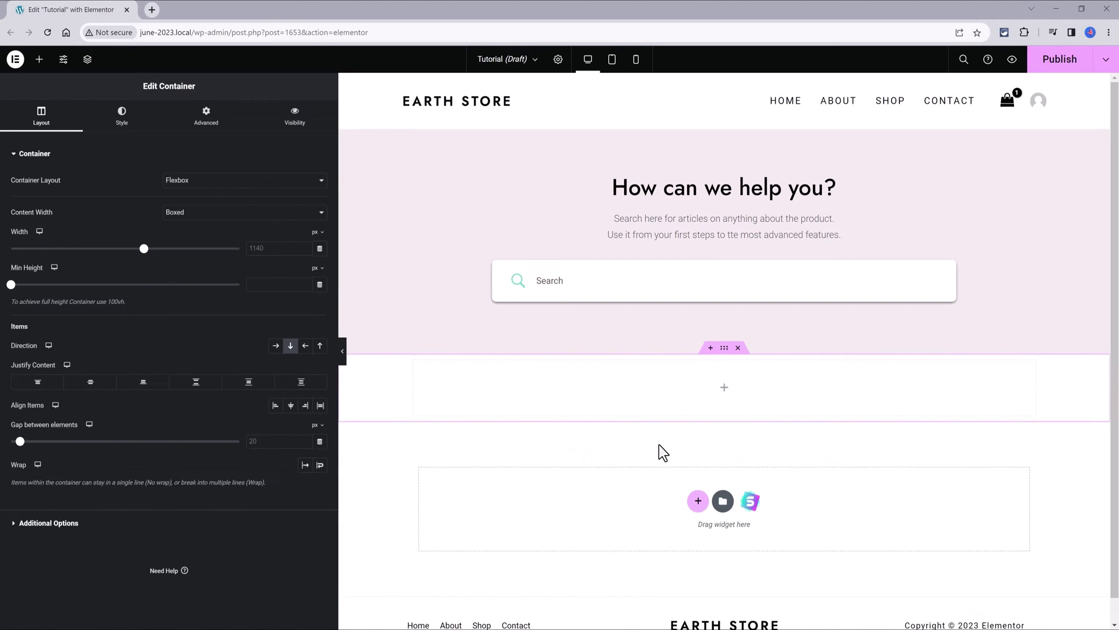
scroll(997, 415, down, 1)
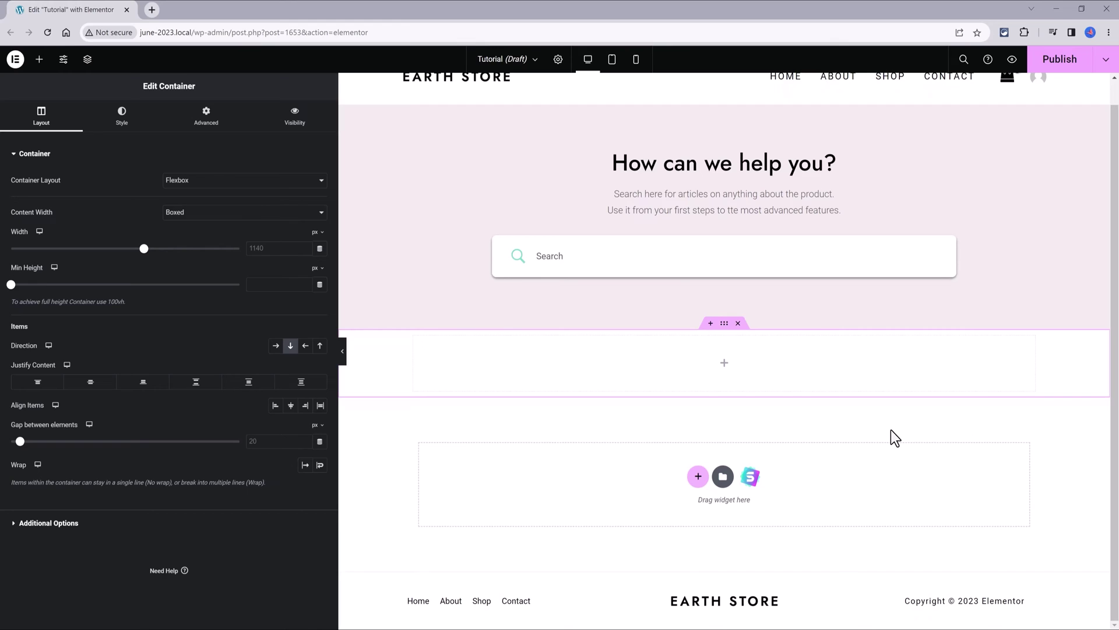
click(39, 59)
drag(112, 203, 698, 358)
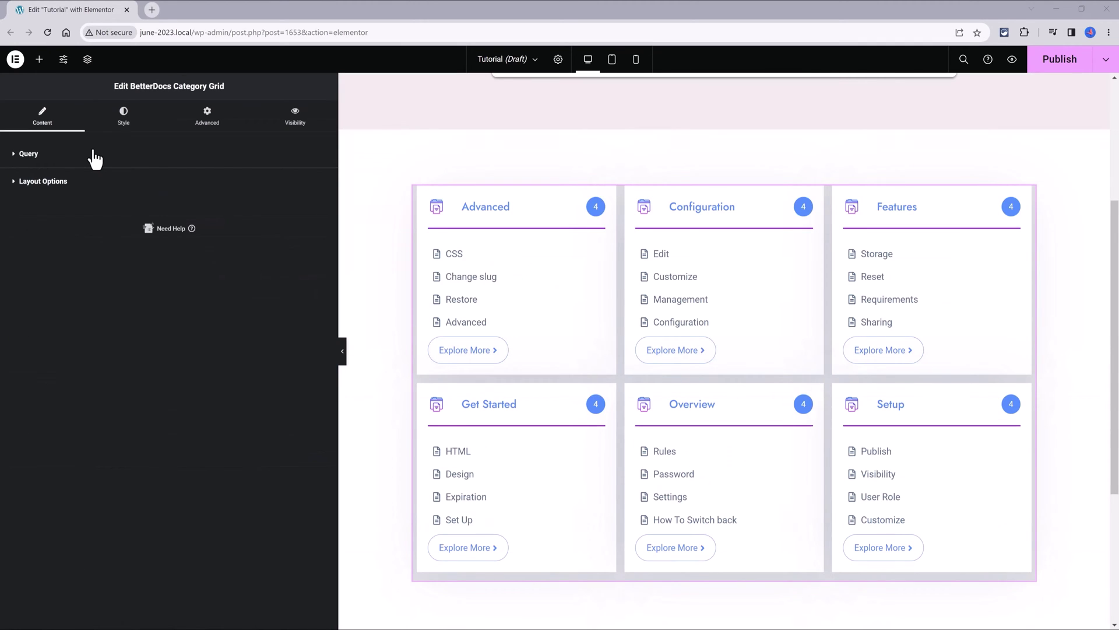
- Keep the grid on Default layout with 3 columns and set the button text to 'Share it'
click(39, 182)
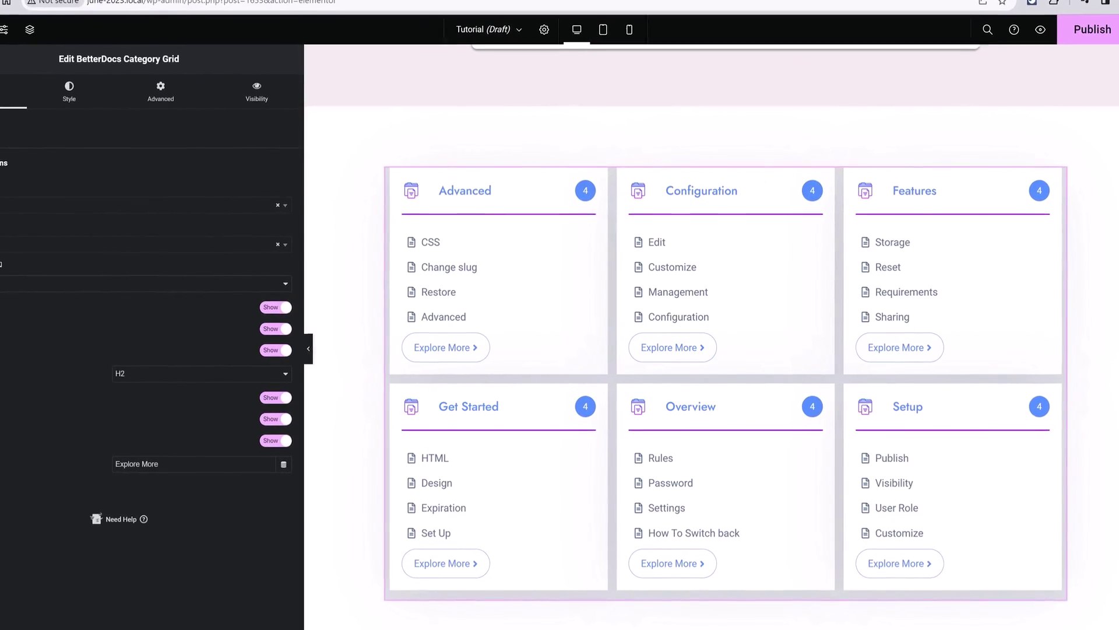
click(175, 205)
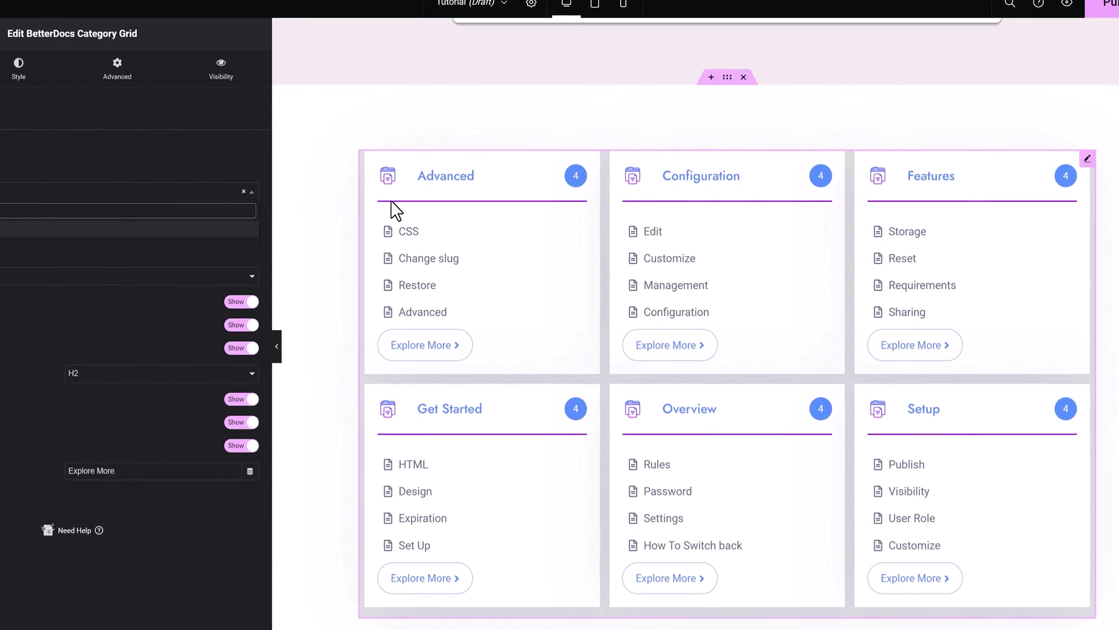
click(255, 228)
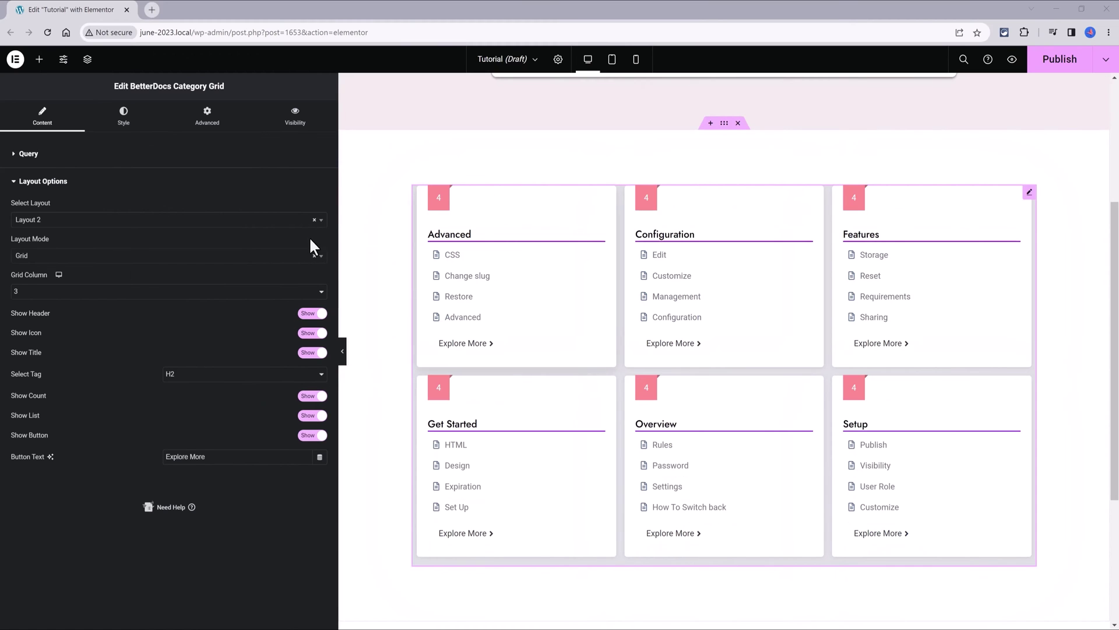
click(118, 222)
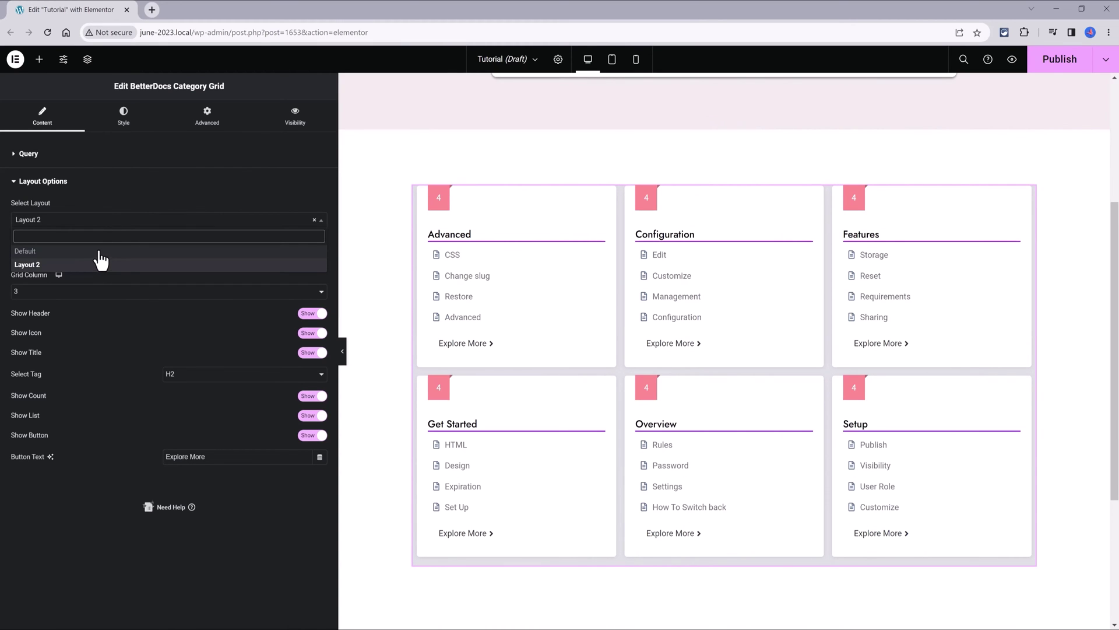
click(90, 253)
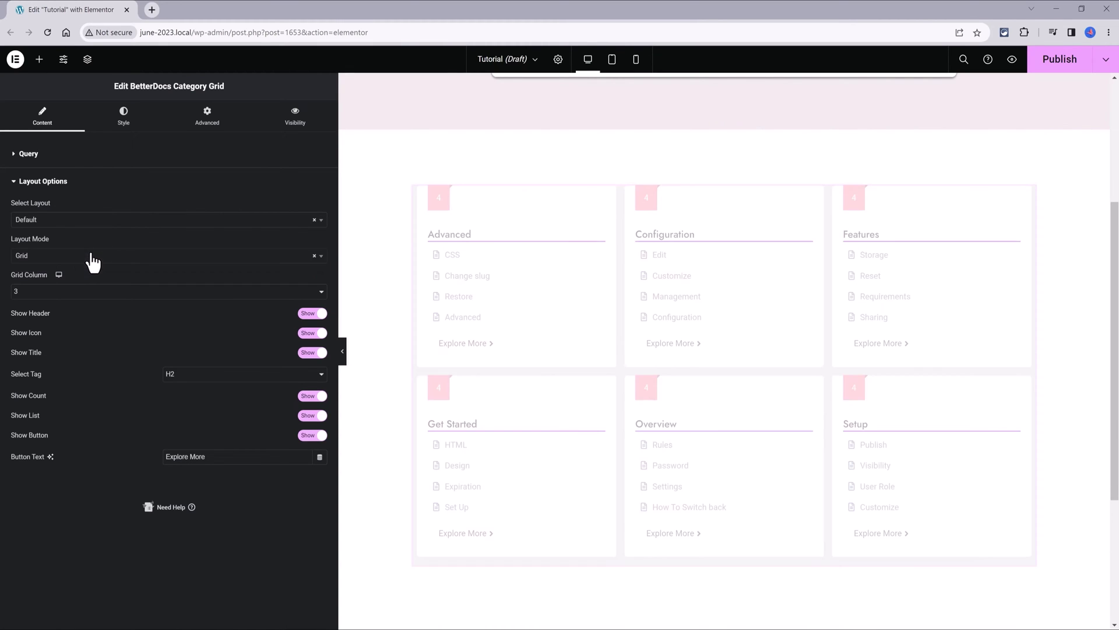
click(107, 291)
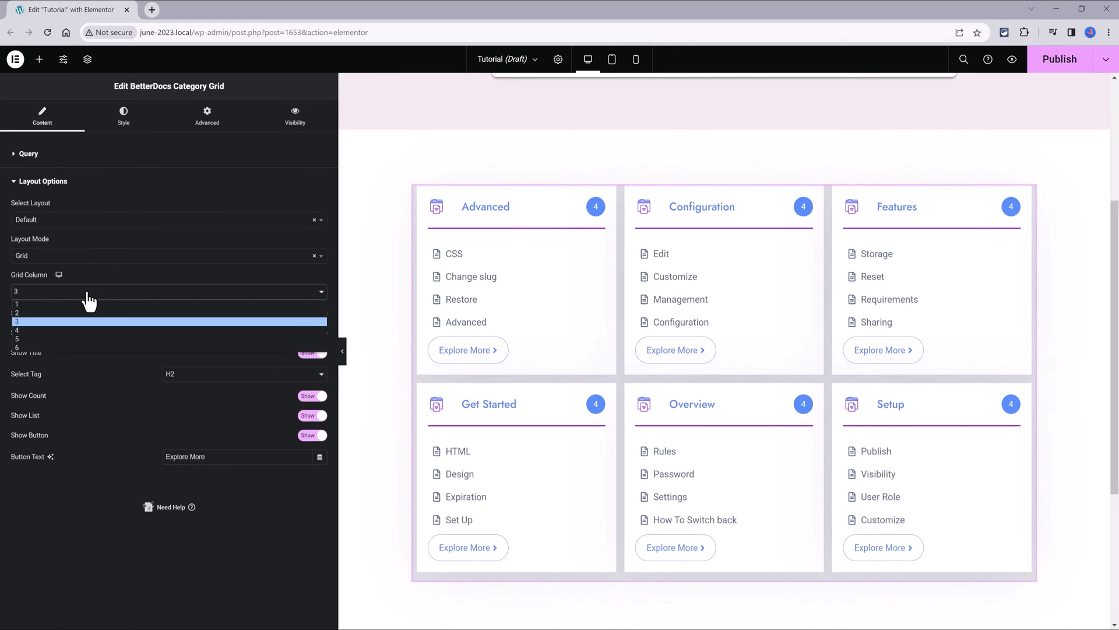
click(54, 322)
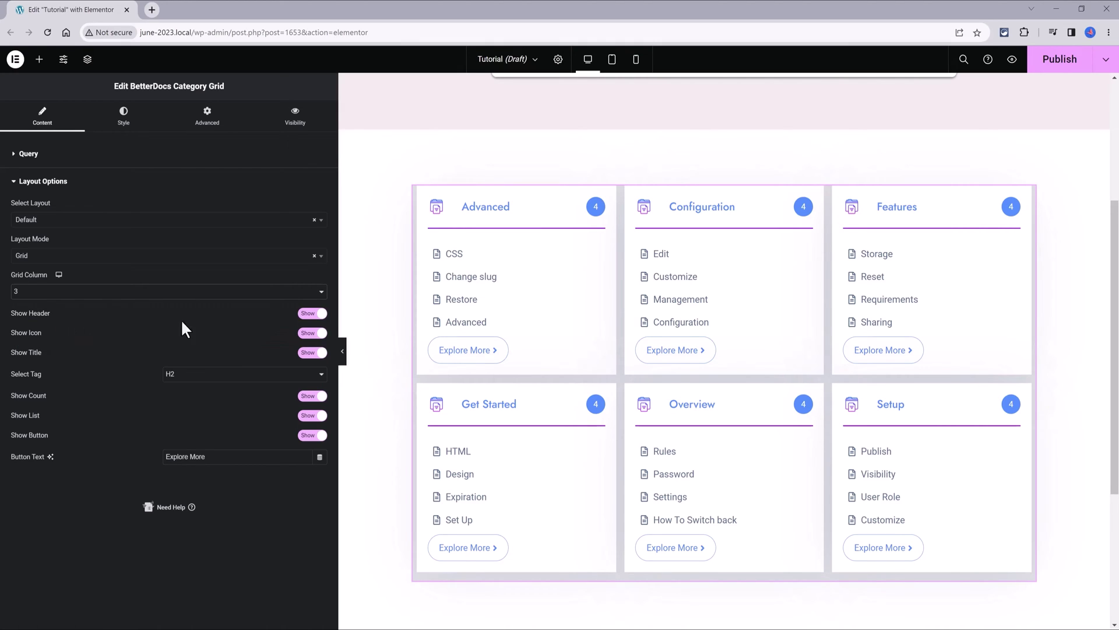
click(304, 316)
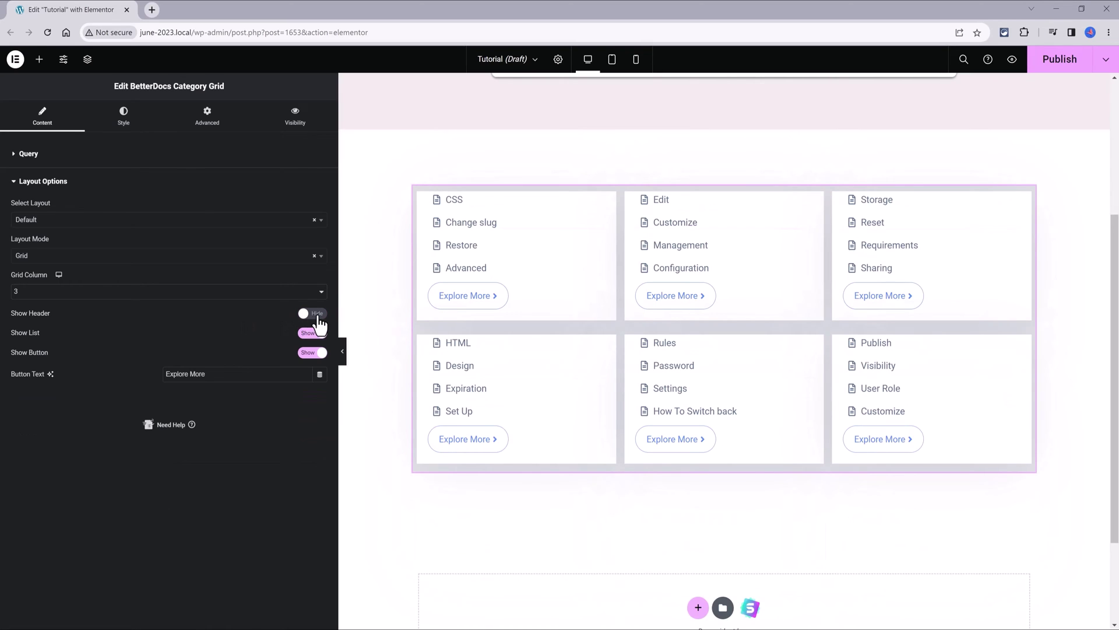
click(318, 319)
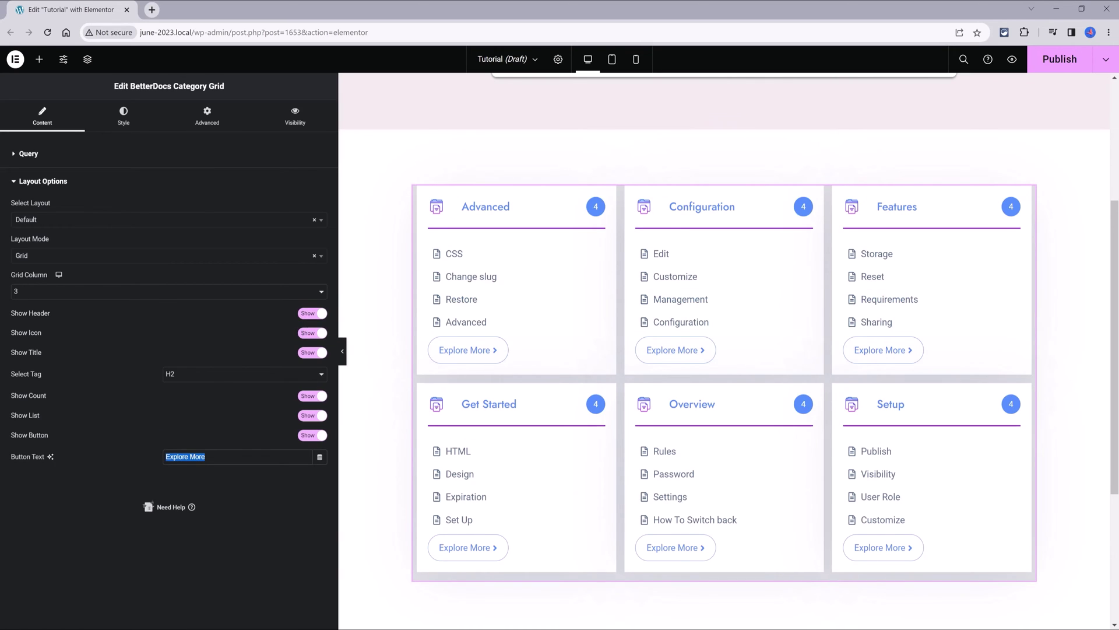
text(Share it)
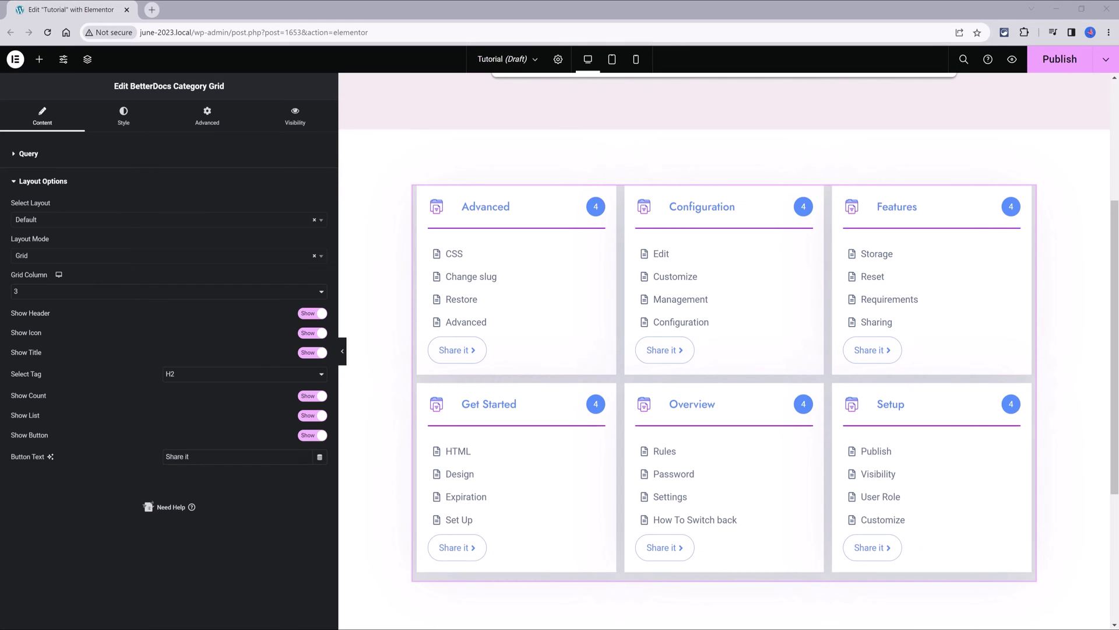
- Style the grid cards with 9 px corners, black titles, drop shadows and #00B88A count badges
click(128, 121)
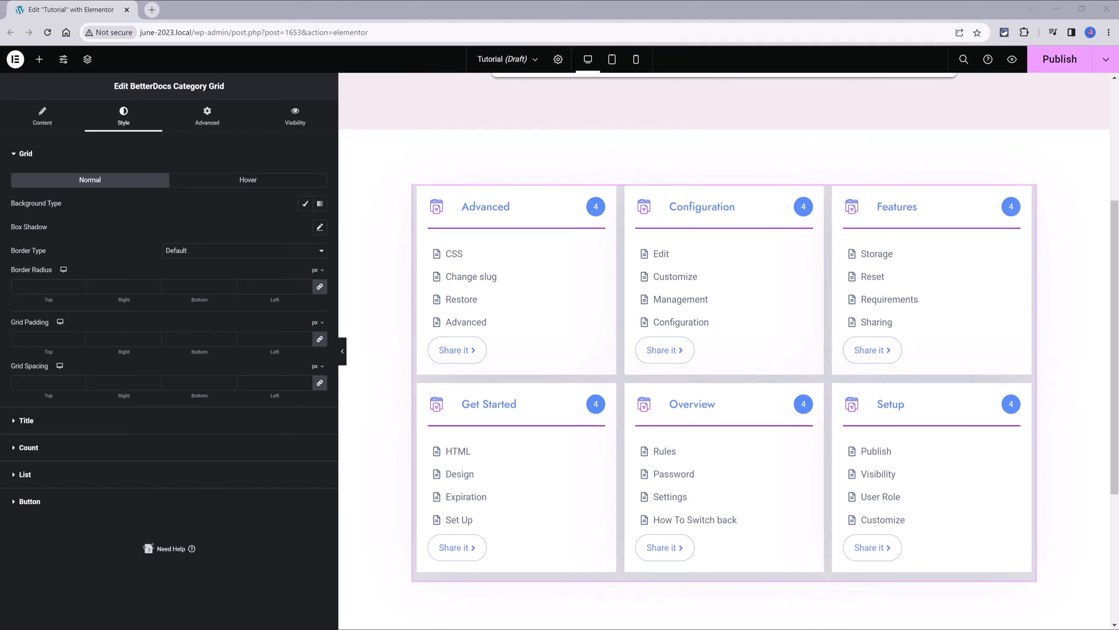
click(44, 286)
text(9)
click(32, 424)
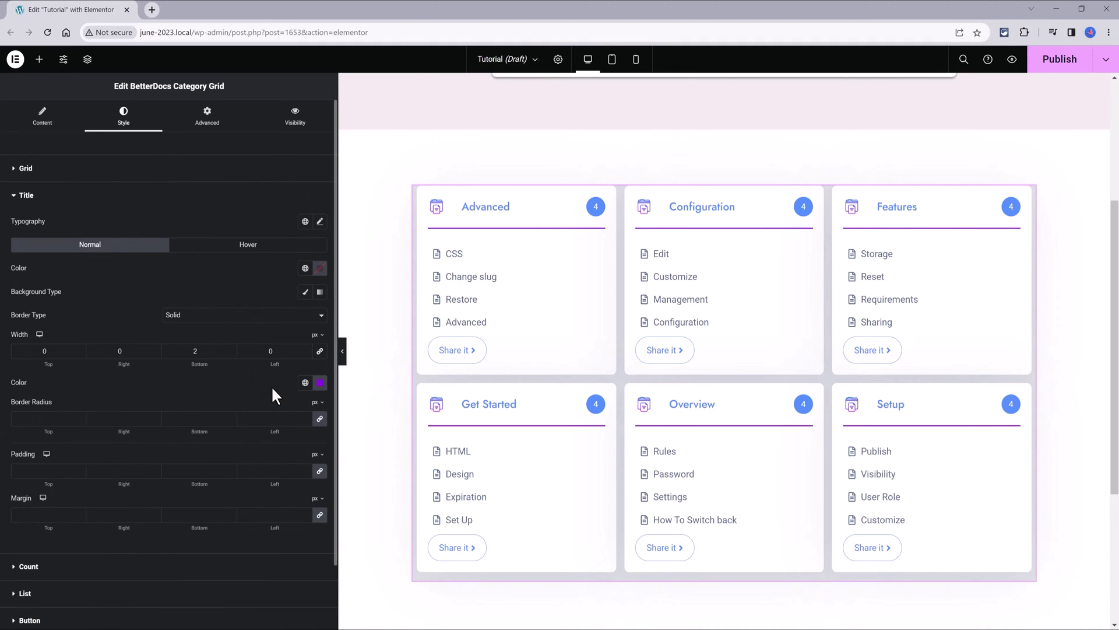
key(ctrl+z)
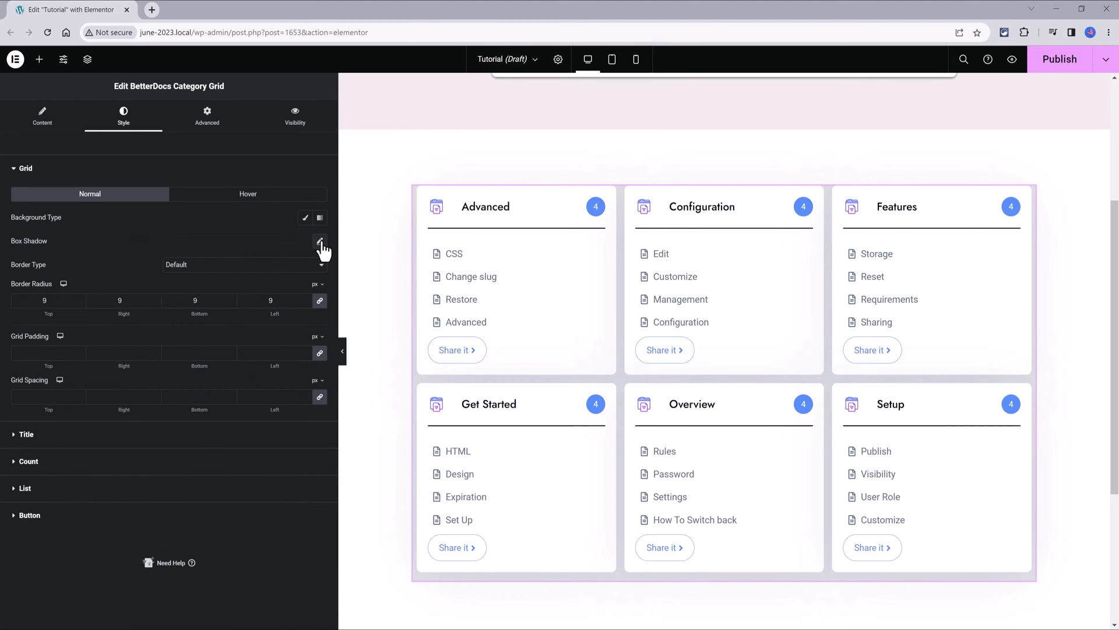
click(320, 241)
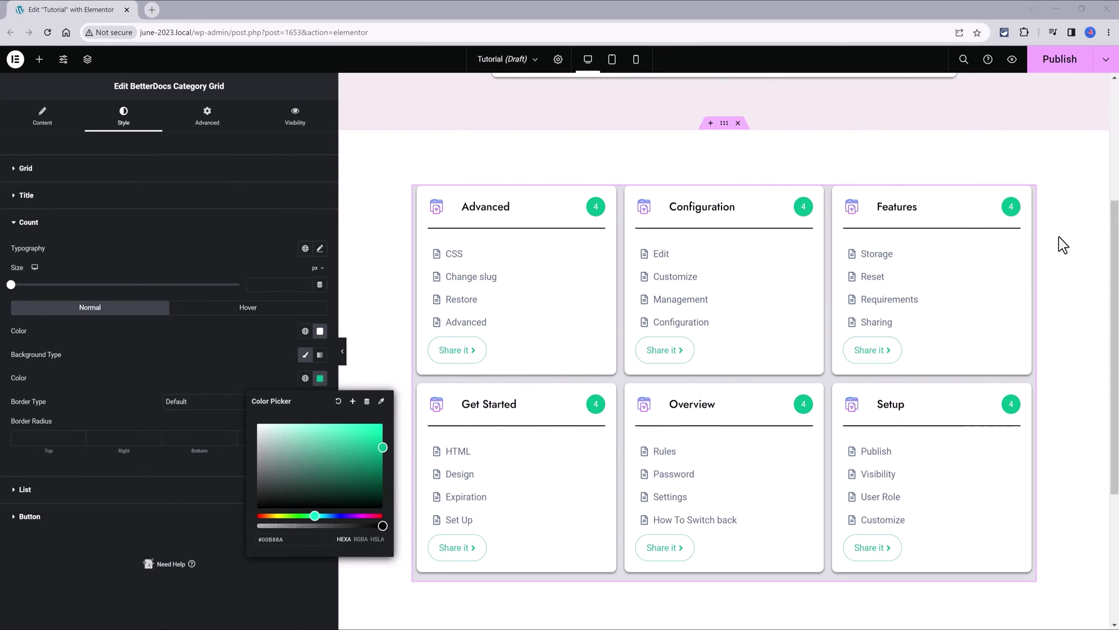
key(Escape)
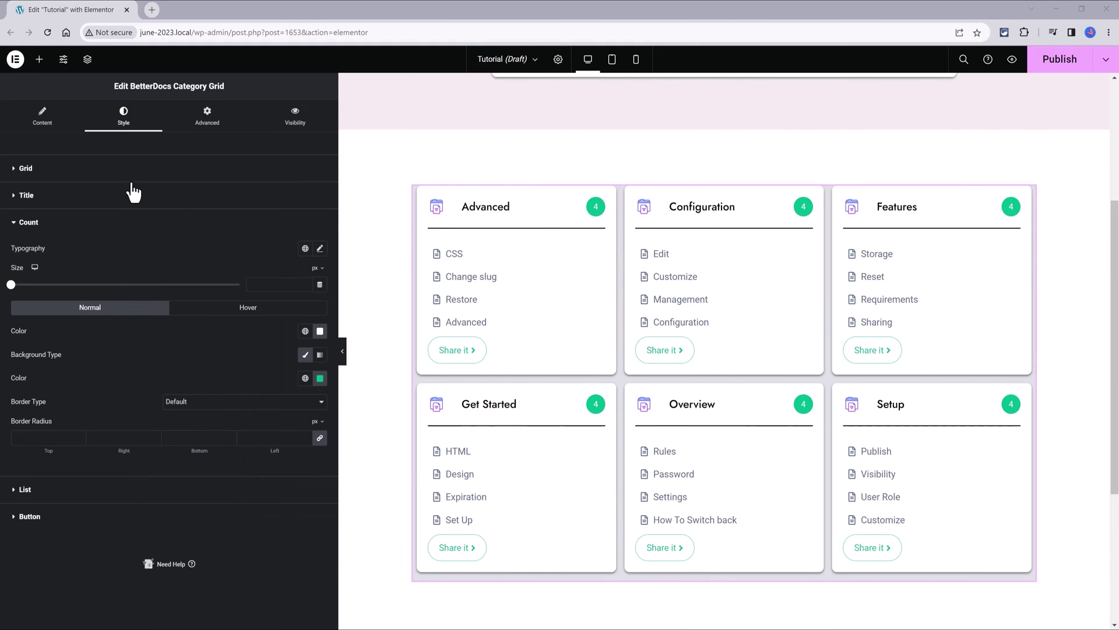
- Leave the grid's include/exclude category queries empty and publish the Tutorial template
click(45, 123)
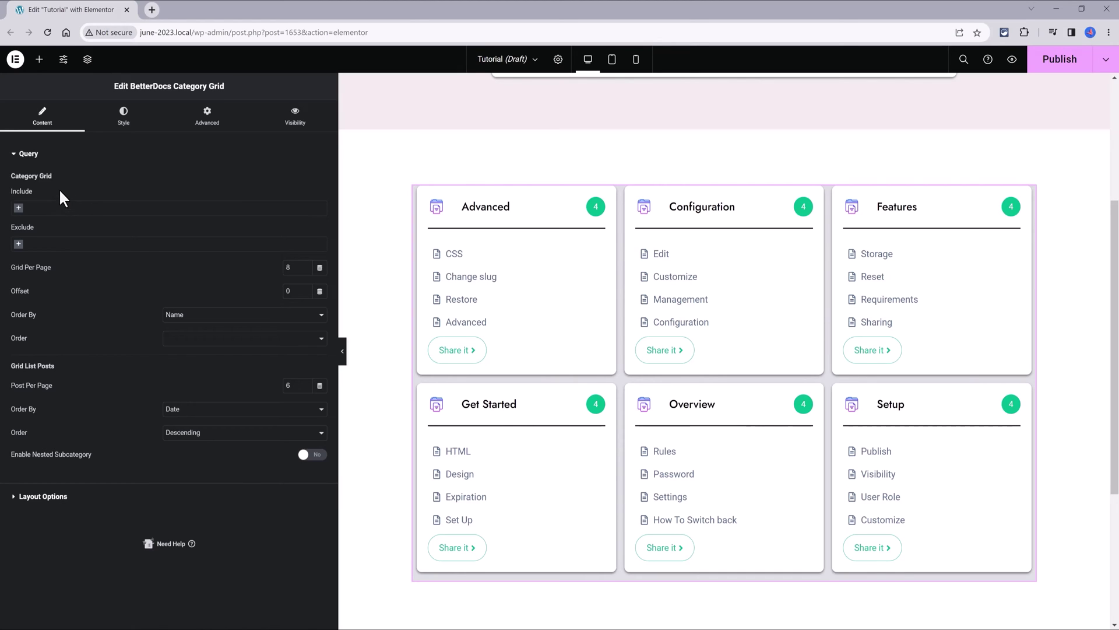
click(34, 208)
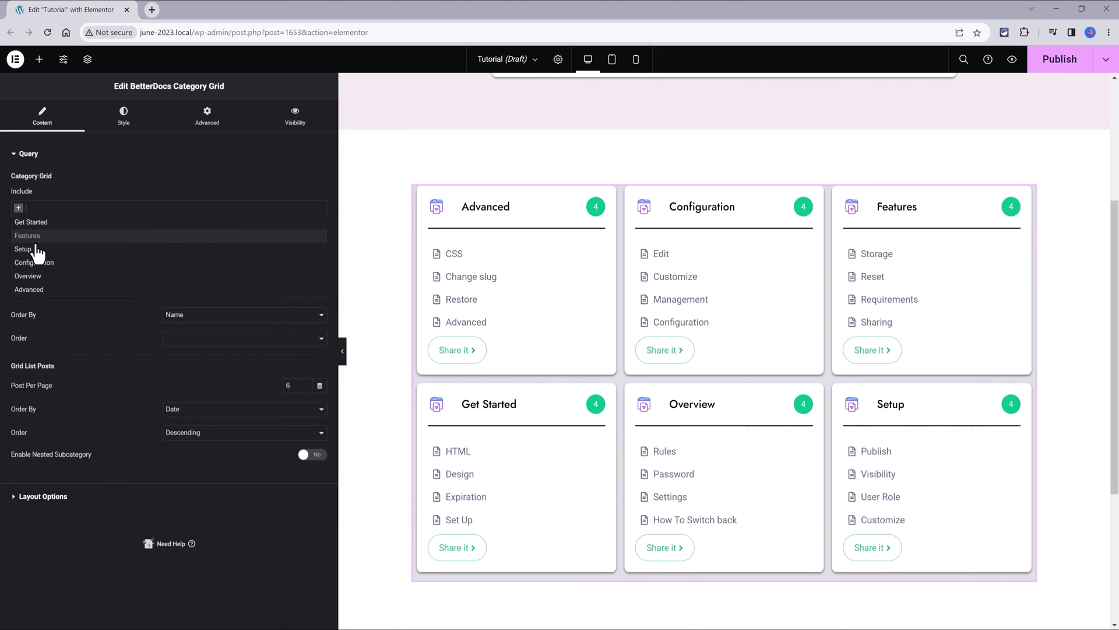
key(Escape)
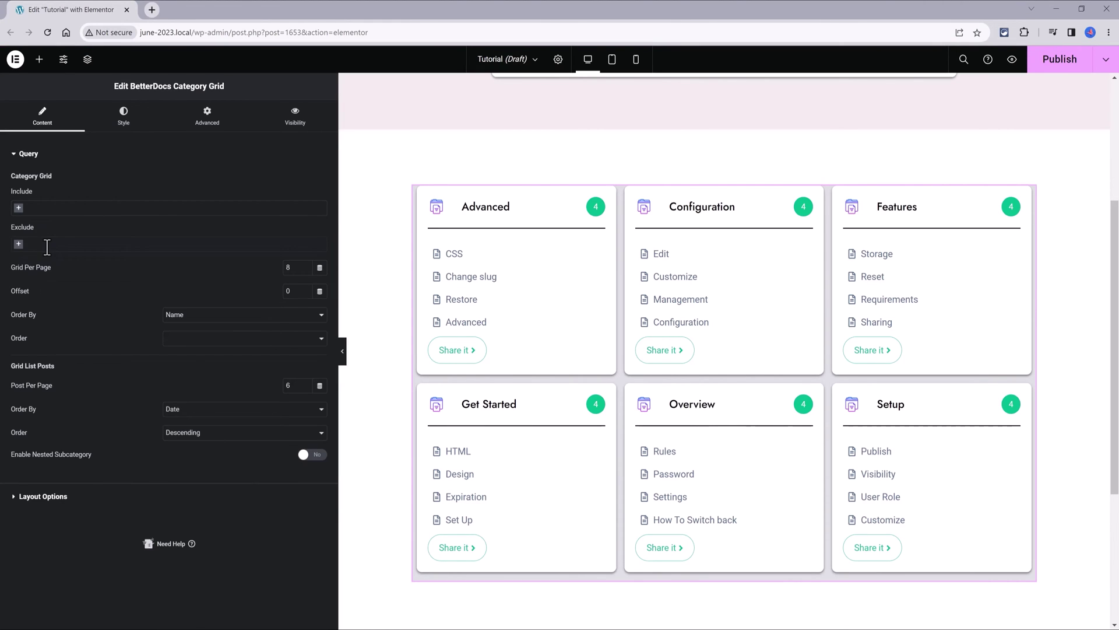
click(48, 245)
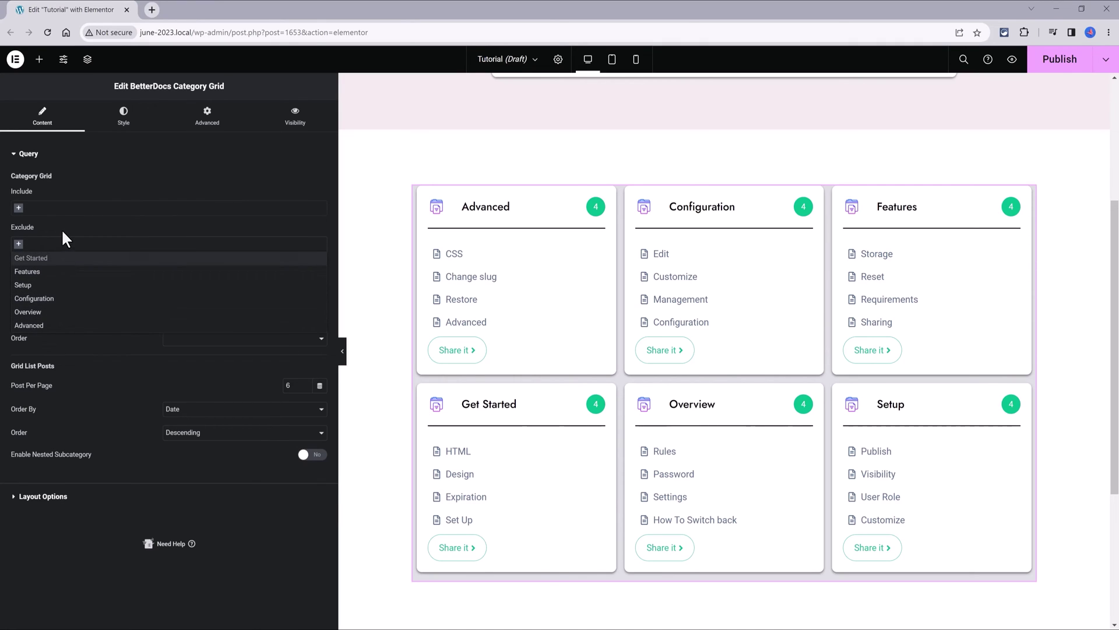
key(Escape)
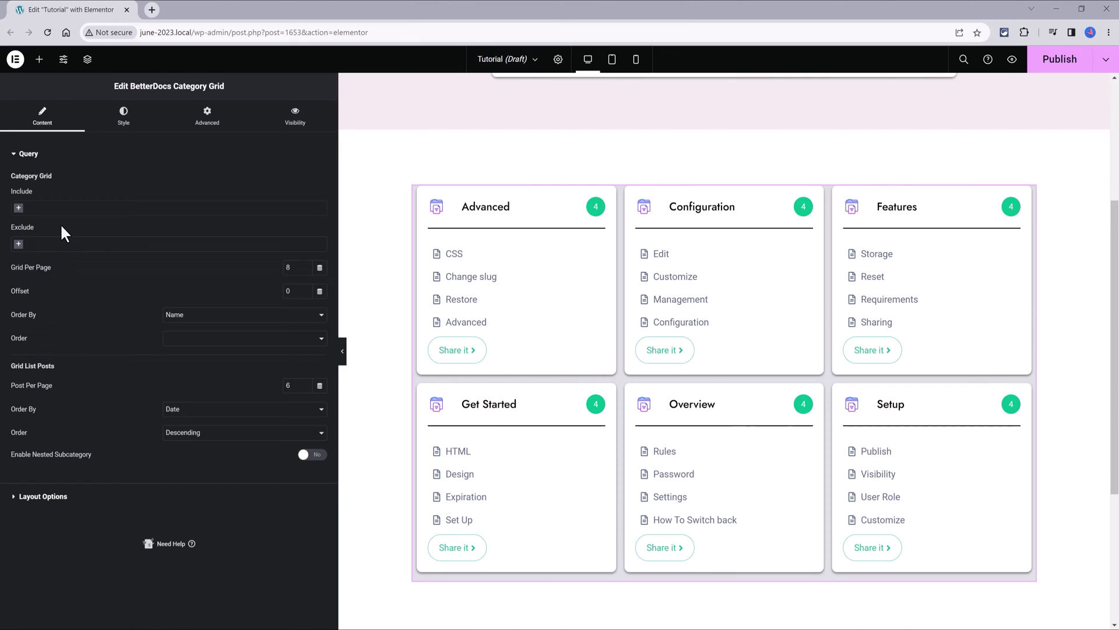
scroll(1039, 384, up, 4)
scroll(1040, 384, down, 3)
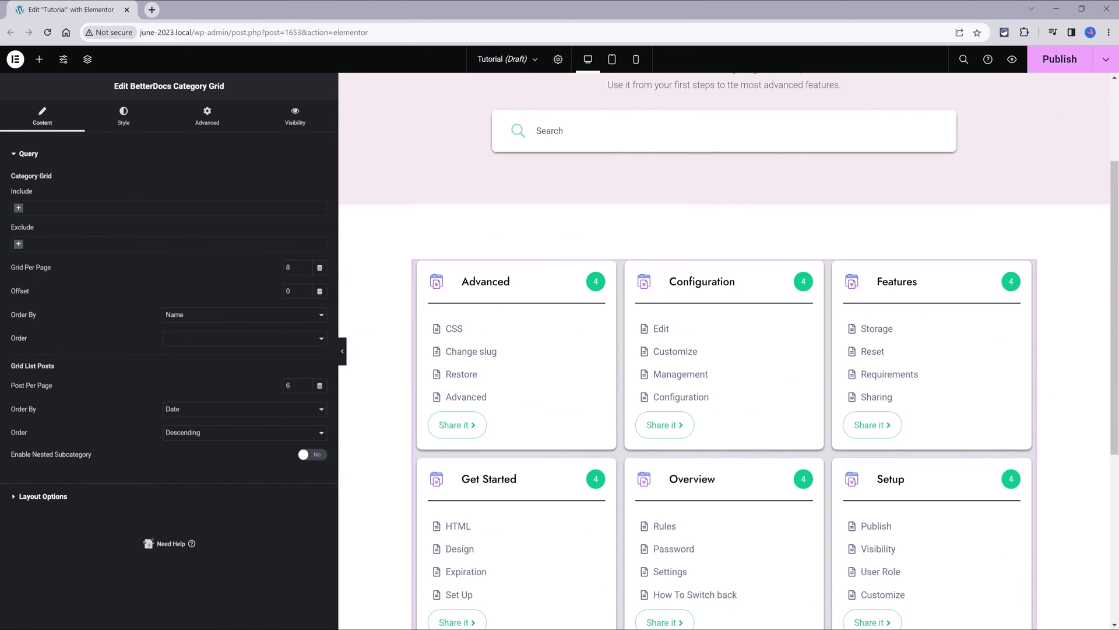
click(1063, 66)
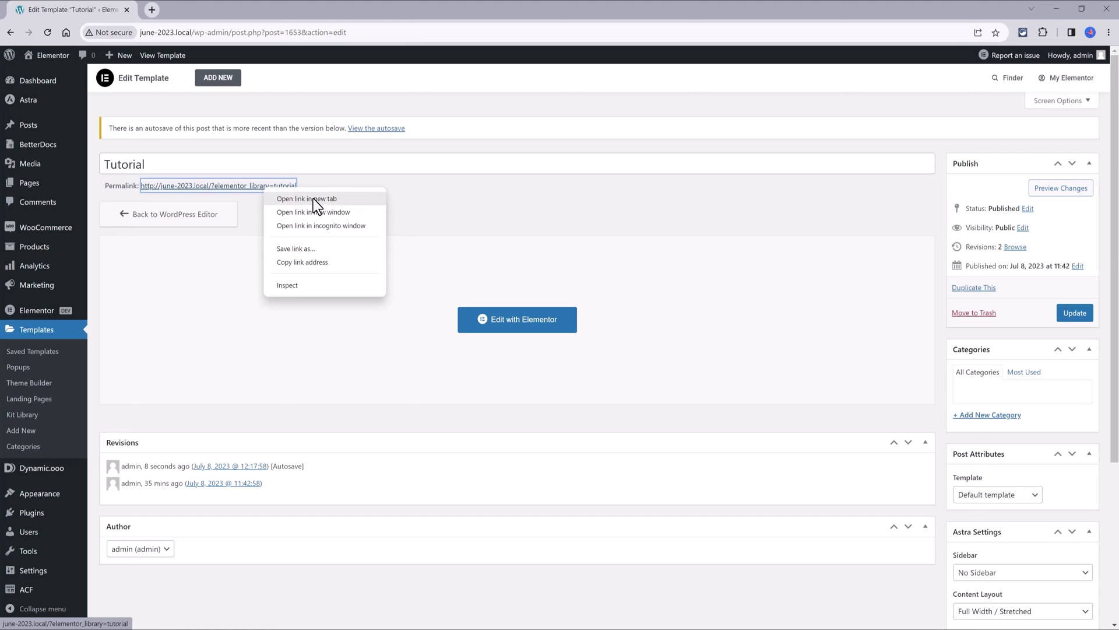
- In the template's front-end preview, search 'Css', open the CSS doc, then close that tab
click(313, 198)
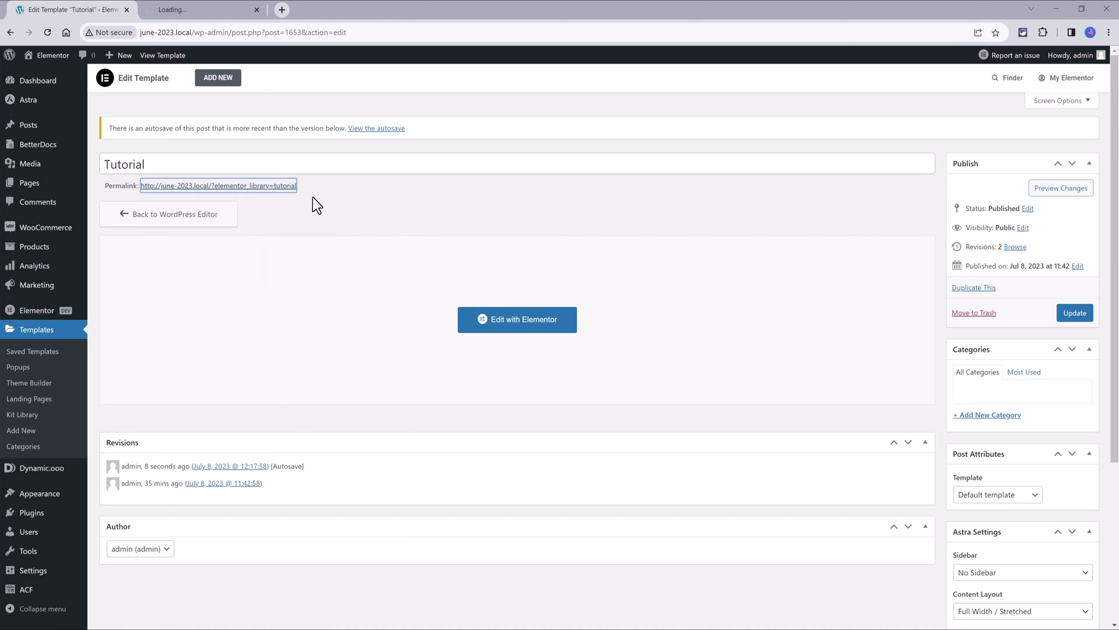
click(232, 10)
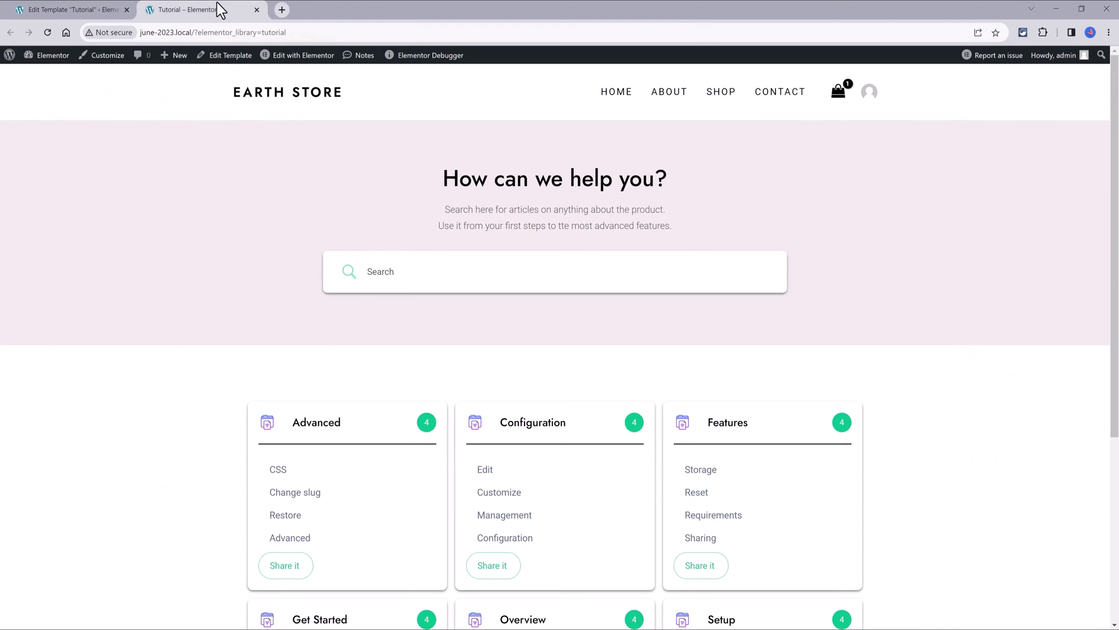
scroll(366, 221, down, 5)
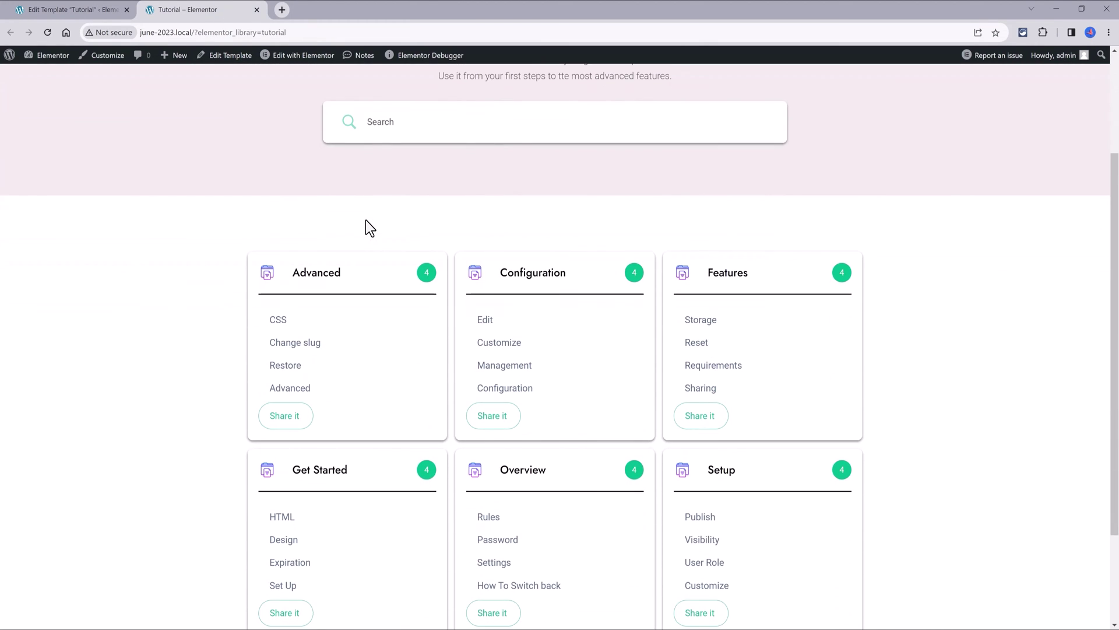
scroll(373, 218, up, 4)
click(395, 212)
text(Css)
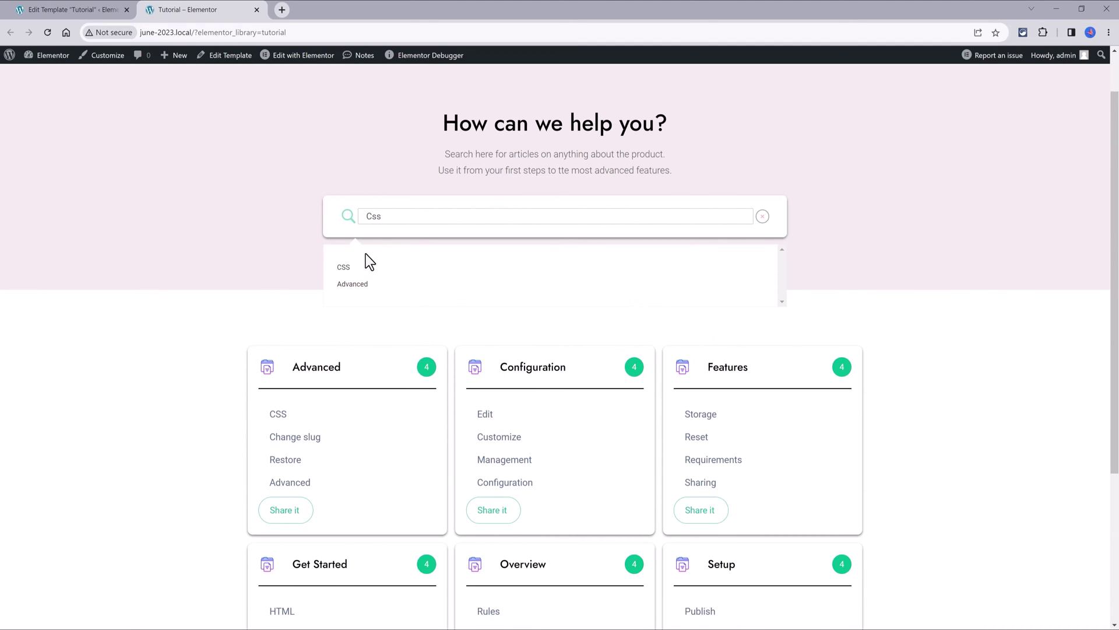
click(347, 273)
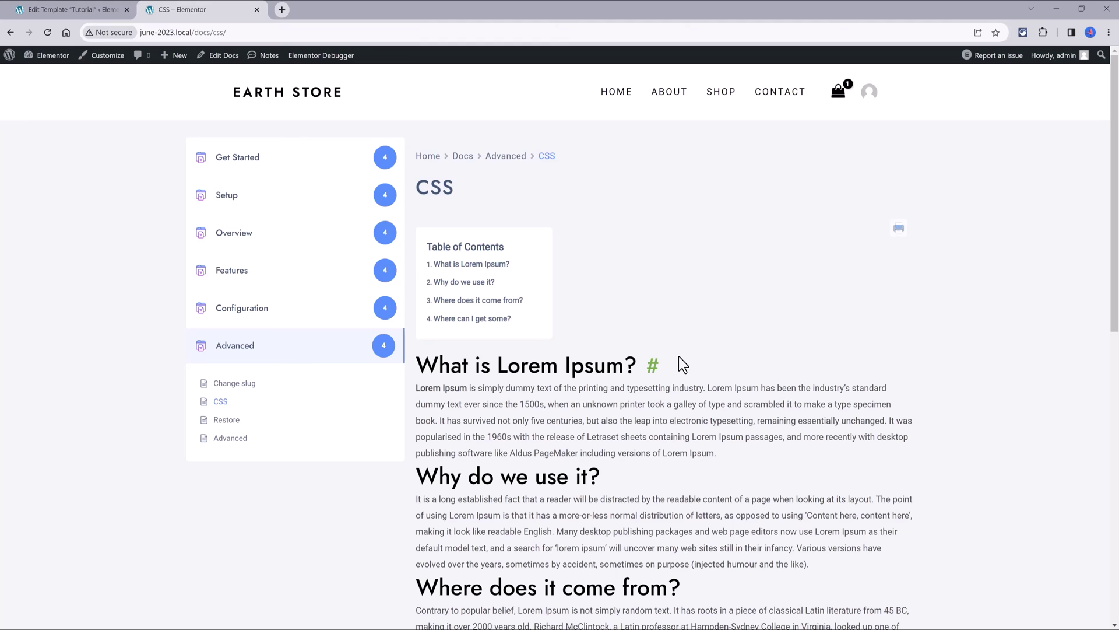
click(256, 9)
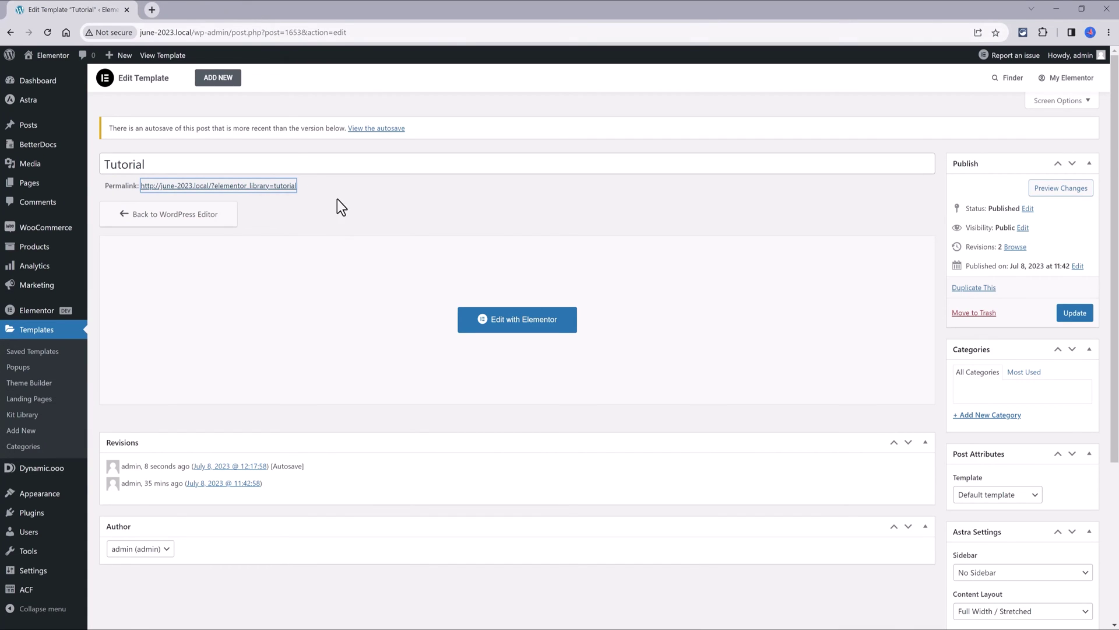
- Create the Single Tutorial Single Doc template and insert a ready-made single-doc layout from the library
click(23, 431)
click(588, 338)
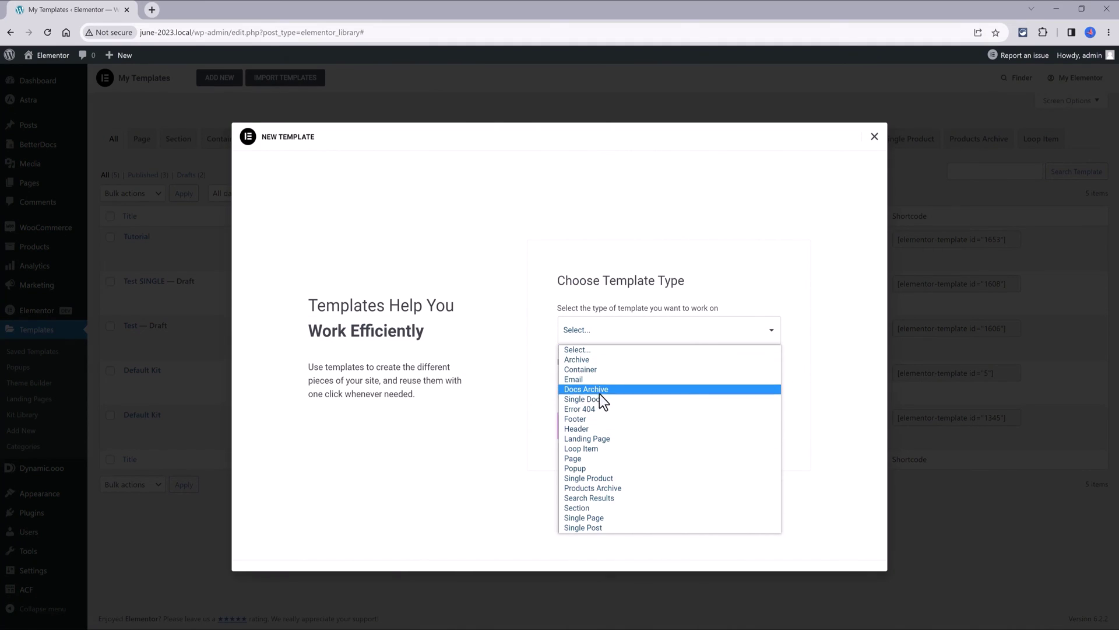
click(616, 399)
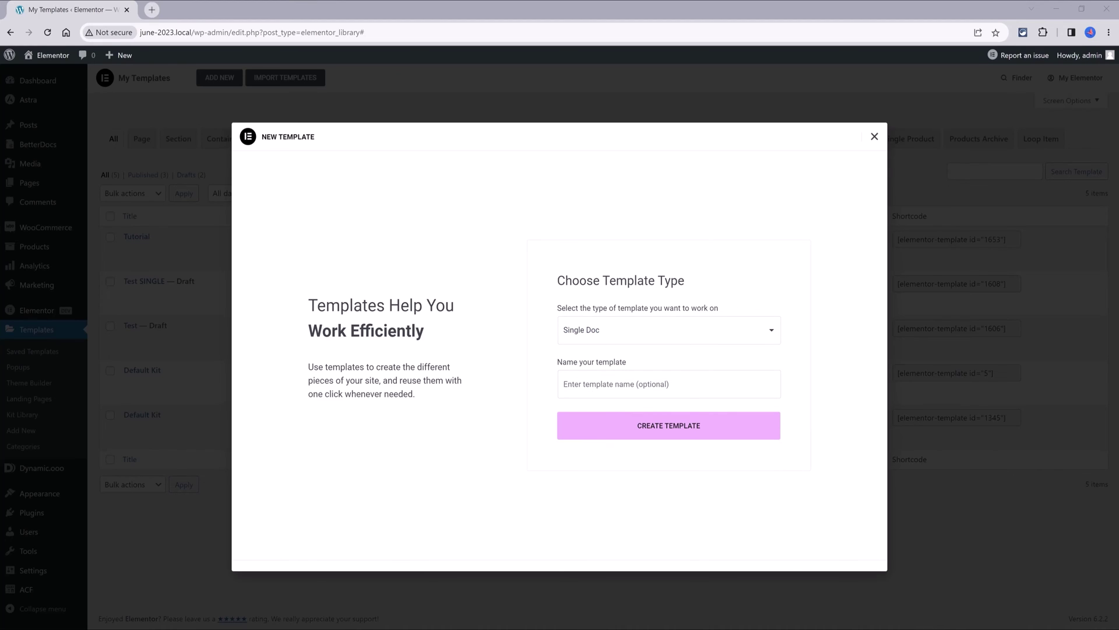
click(689, 419)
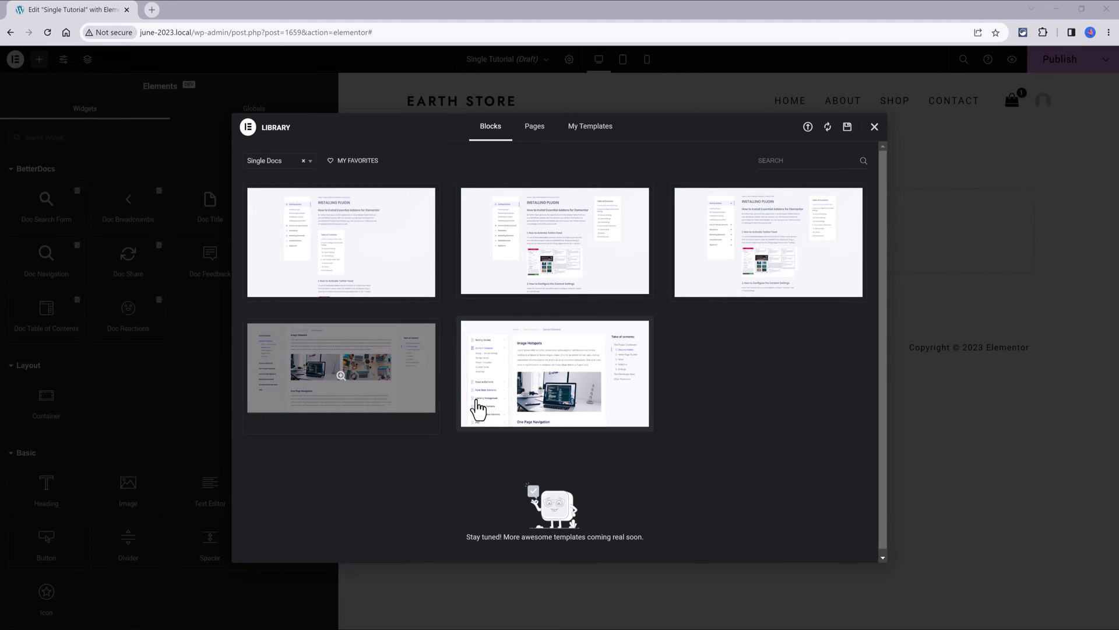
click(769, 242)
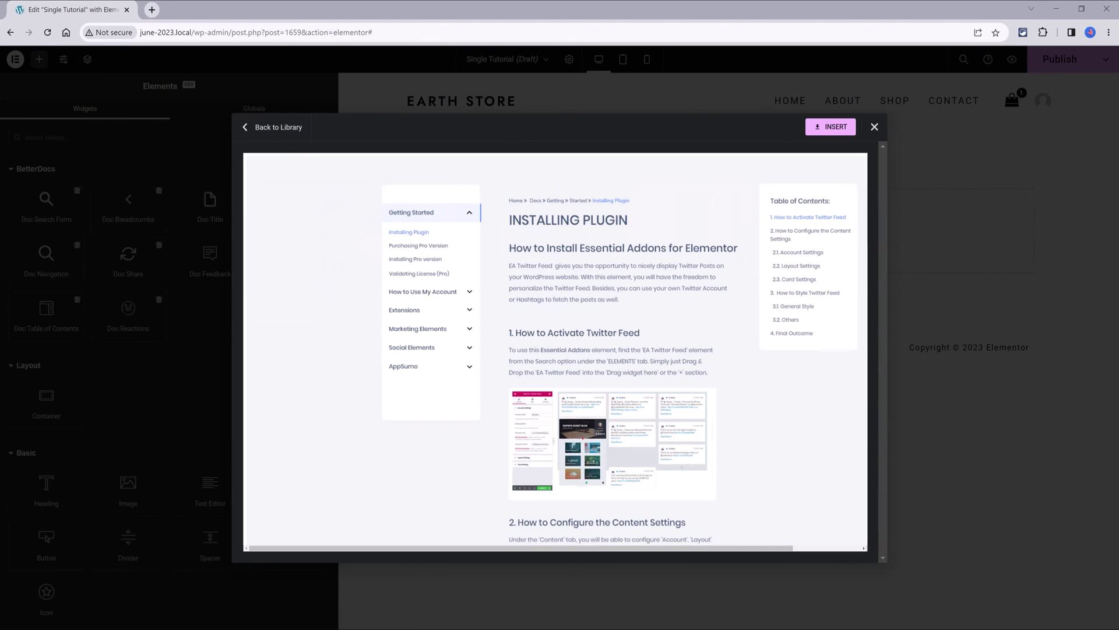
click(831, 126)
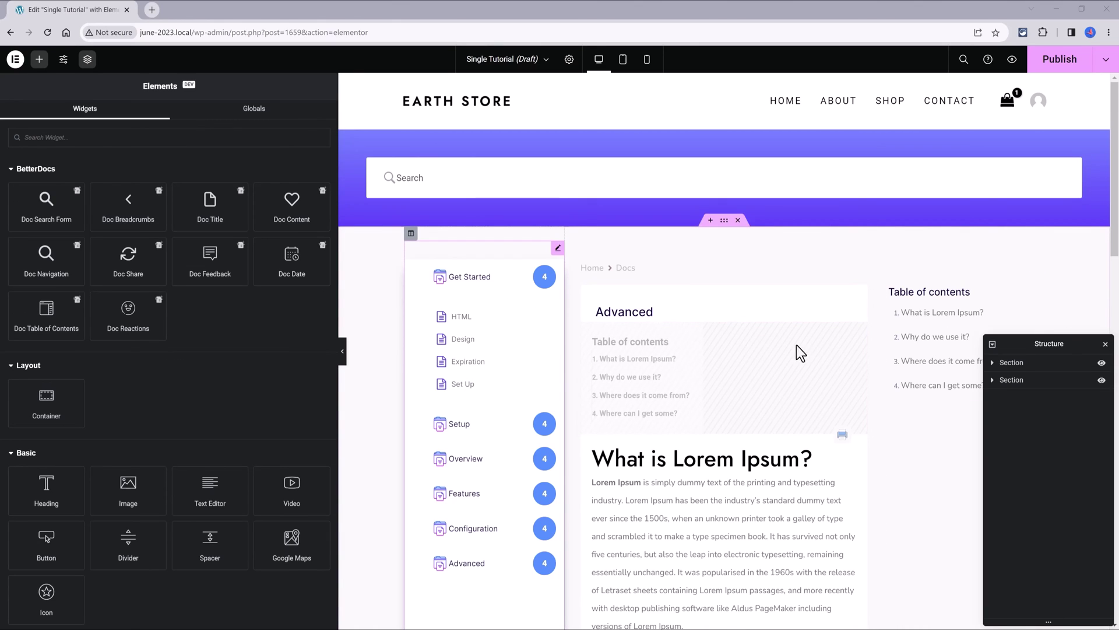
- Make the Doc Sidebar sticky at the top, except on tablet and mobile portrait
click(999, 380)
click(1032, 413)
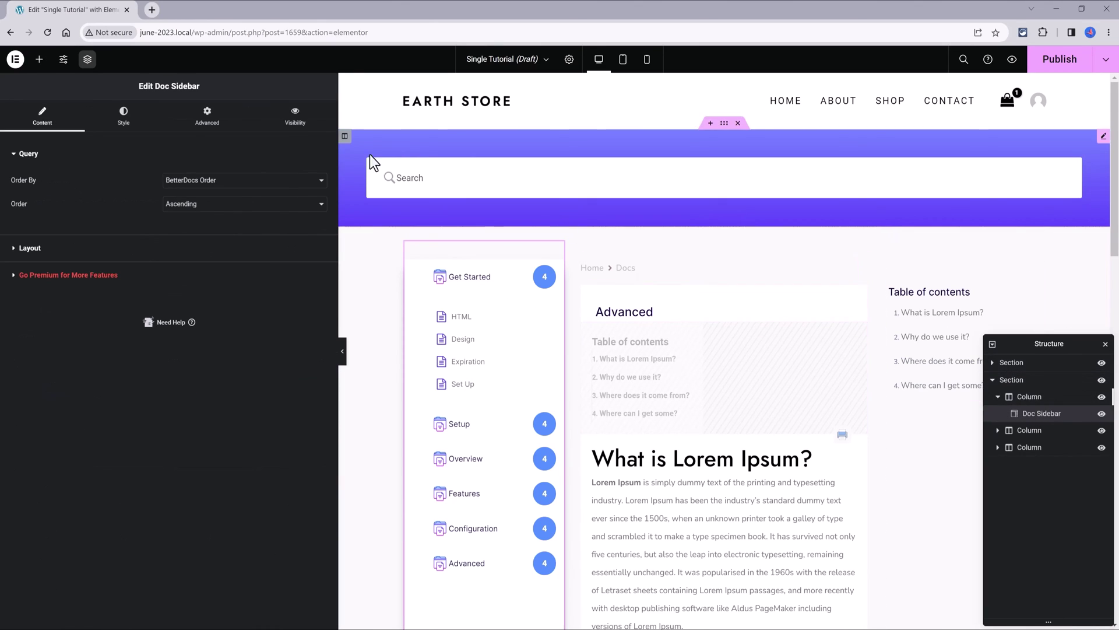
click(207, 117)
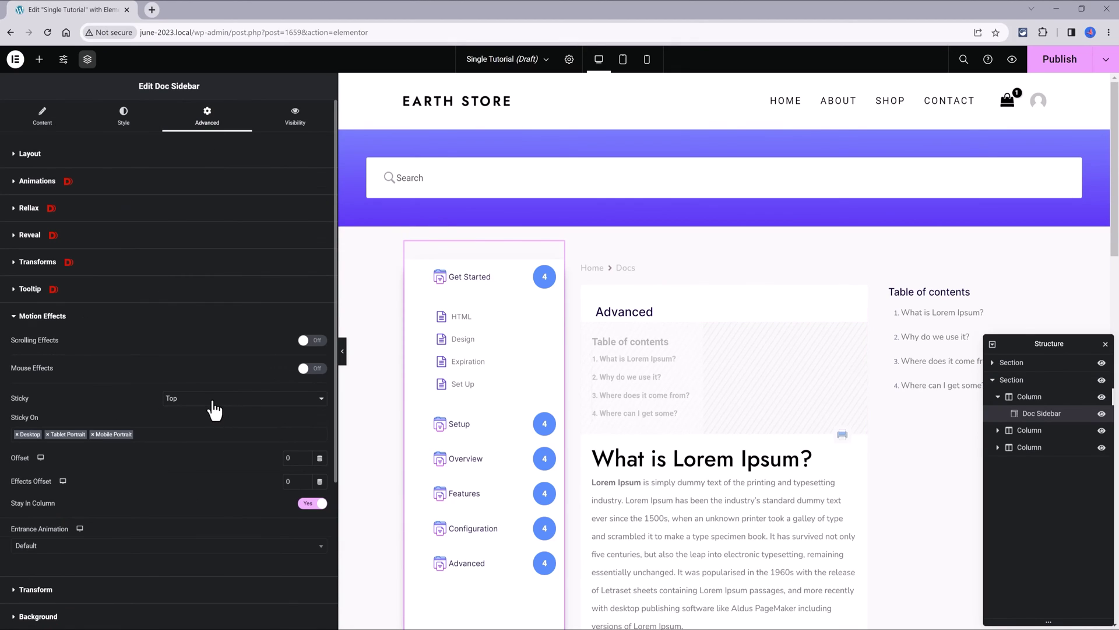
click(211, 400)
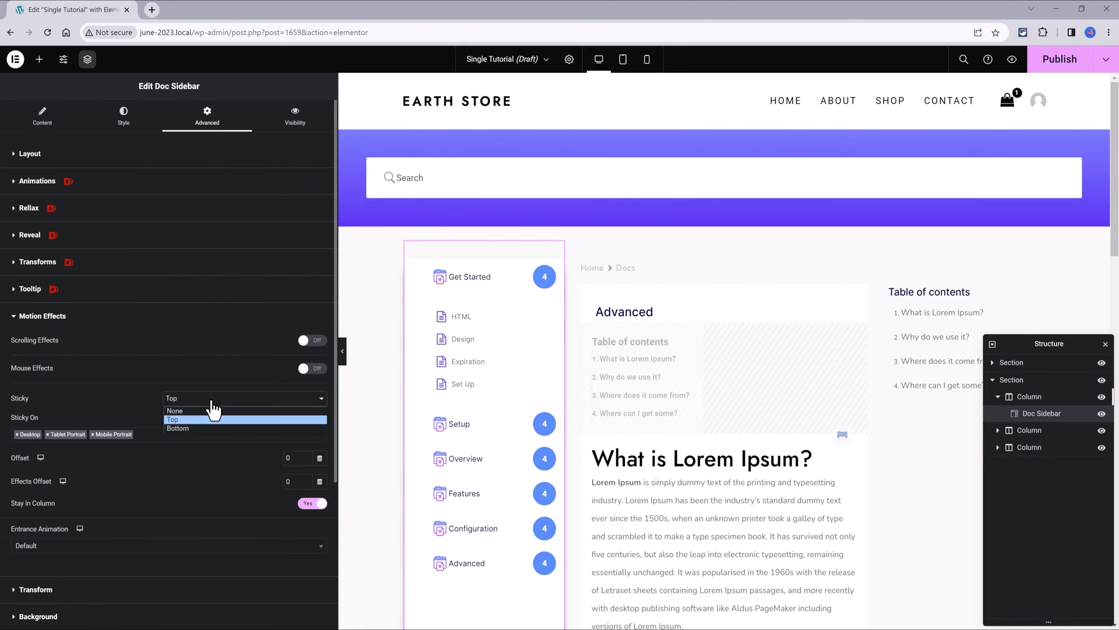
click(197, 419)
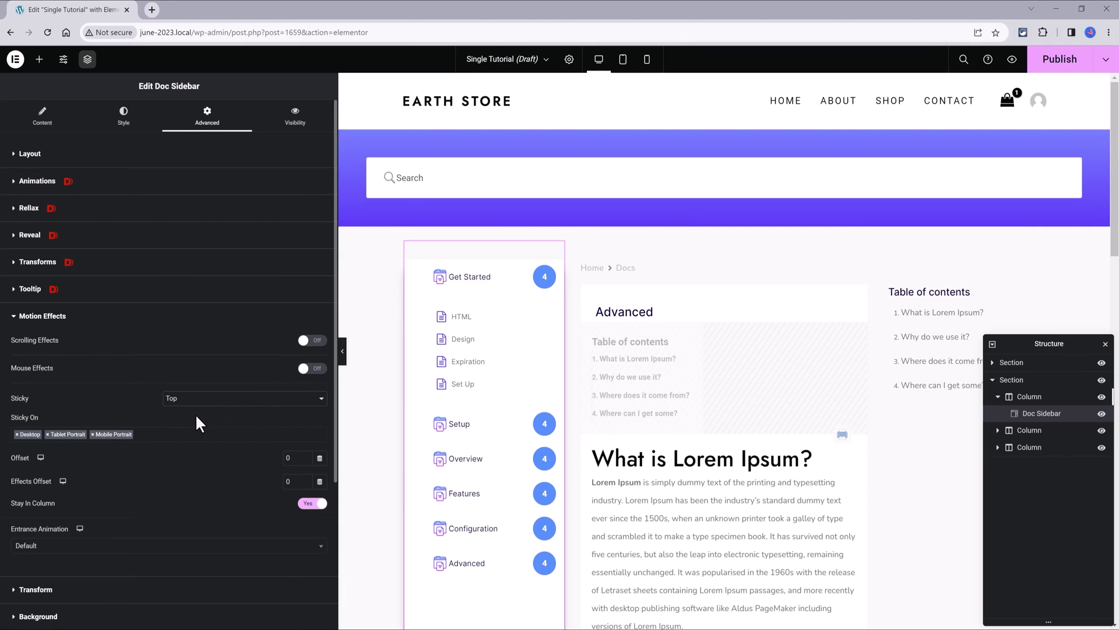
click(48, 435)
click(49, 435)
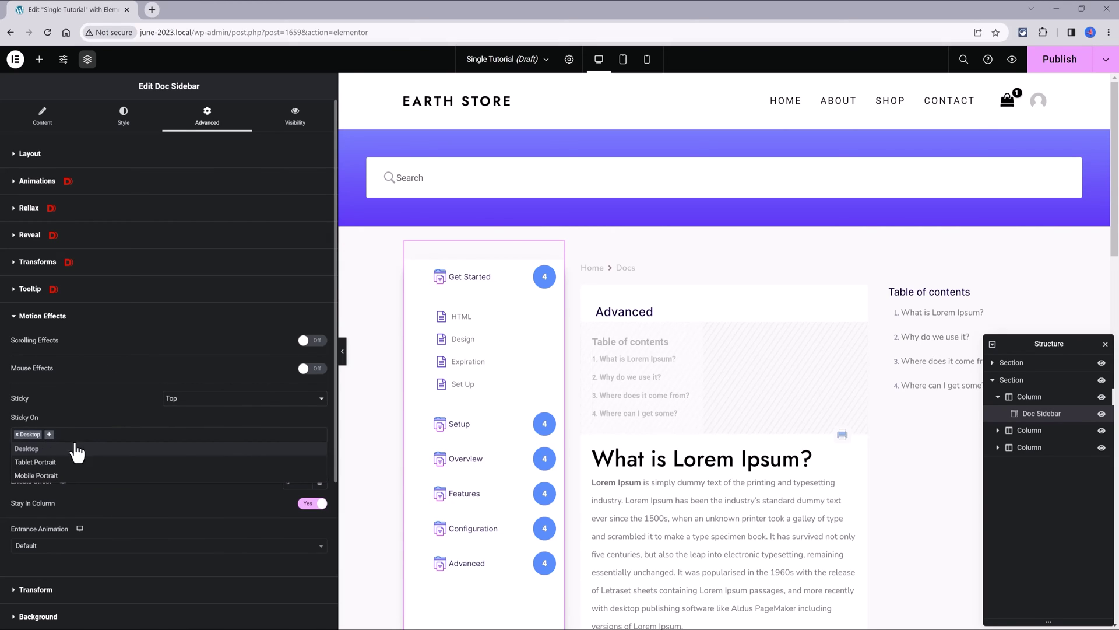
click(233, 484)
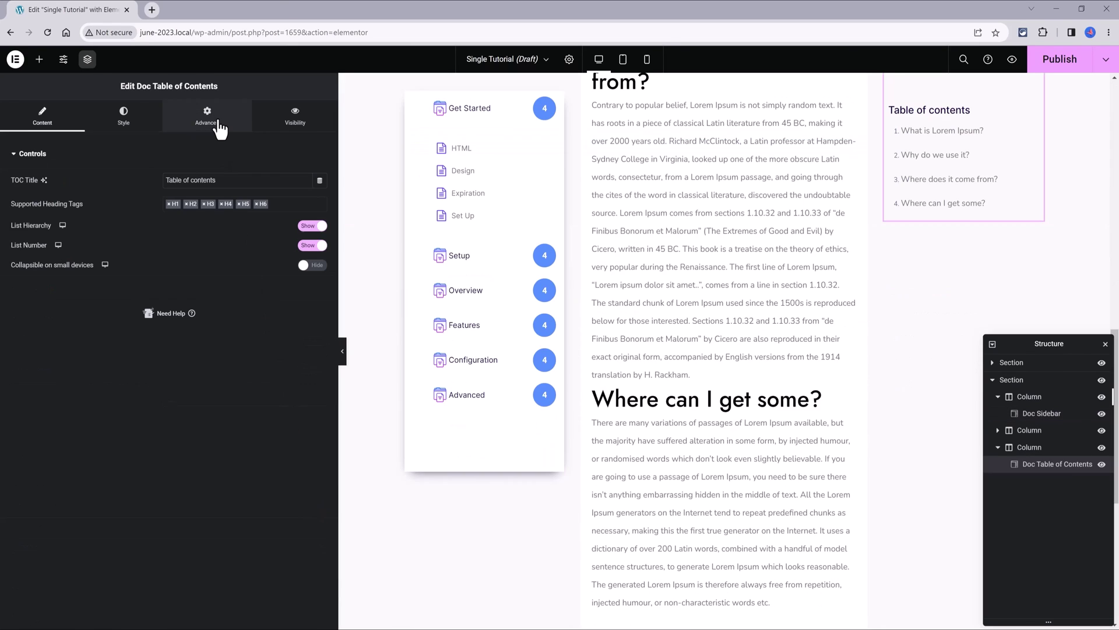
- Make the Doc Table of Contents sticky at the top, except on tablet portrait
click(219, 127)
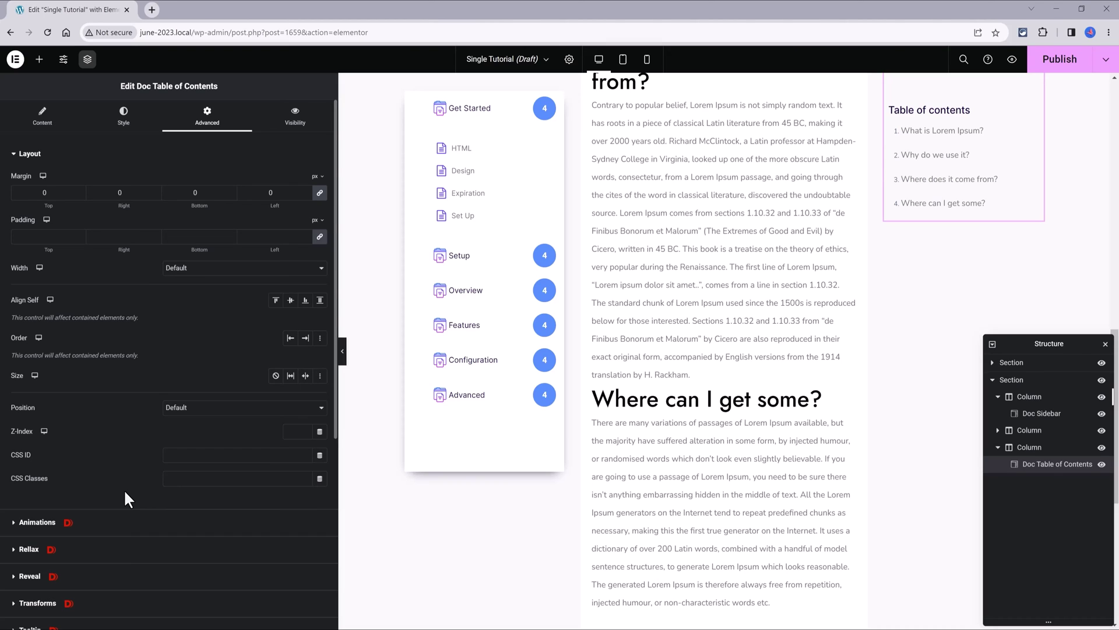
scroll(97, 405, down, 3)
click(96, 405)
click(197, 401)
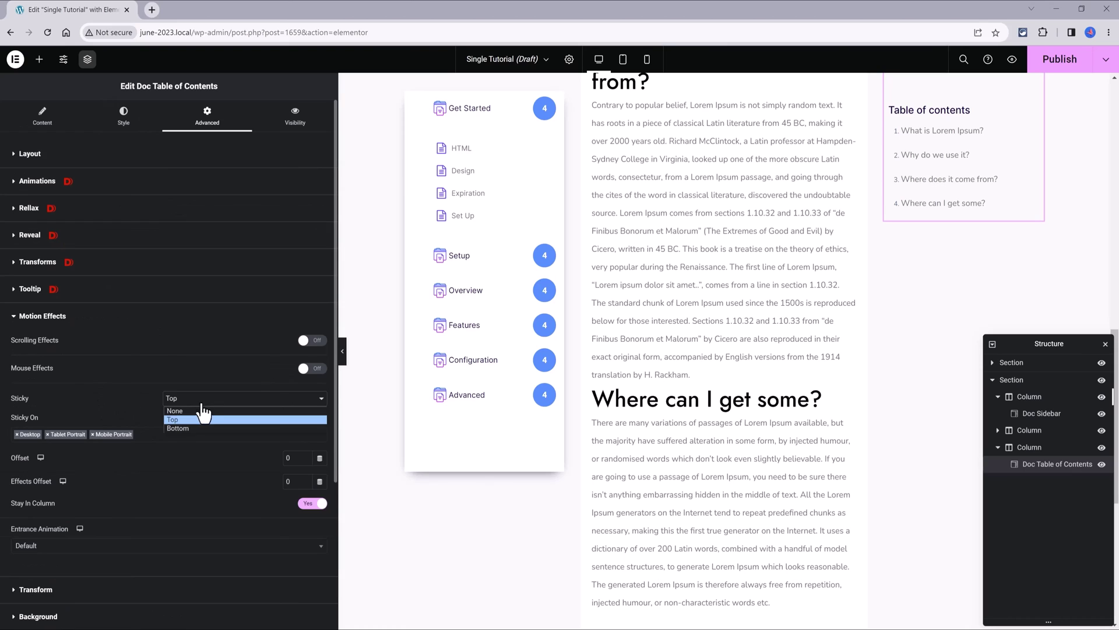
click(196, 416)
click(48, 434)
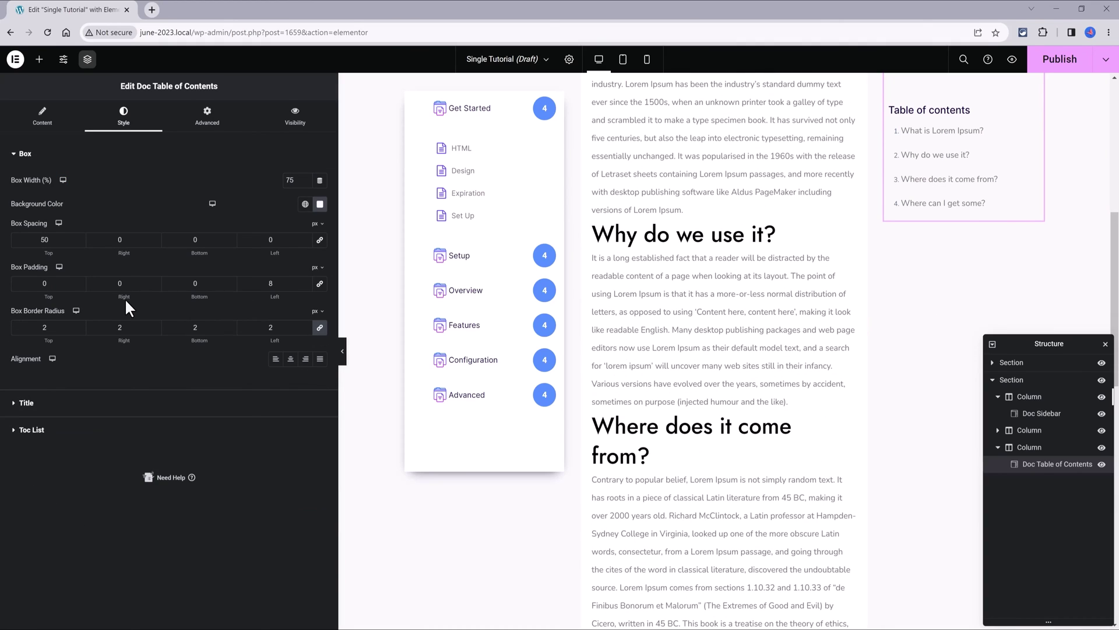
- Give the table of contents box a light lavender background, width 100 and padding 20
scroll(495, 280, up, 7)
click(1106, 343)
click(320, 204)
click(267, 248)
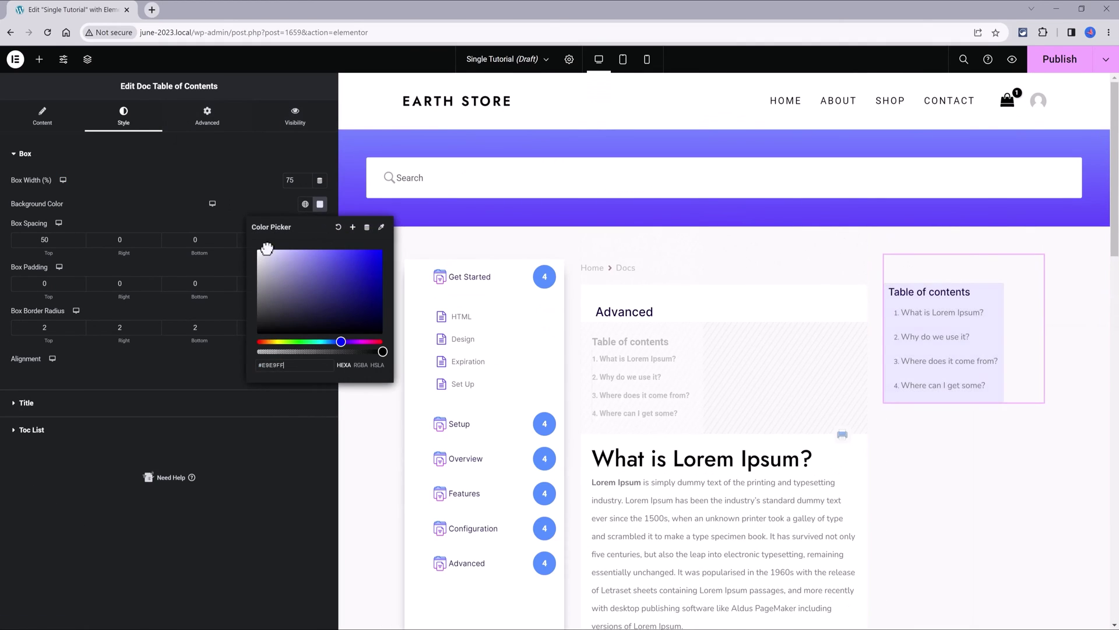
double_click(286, 180)
text(100)
double_click(44, 282)
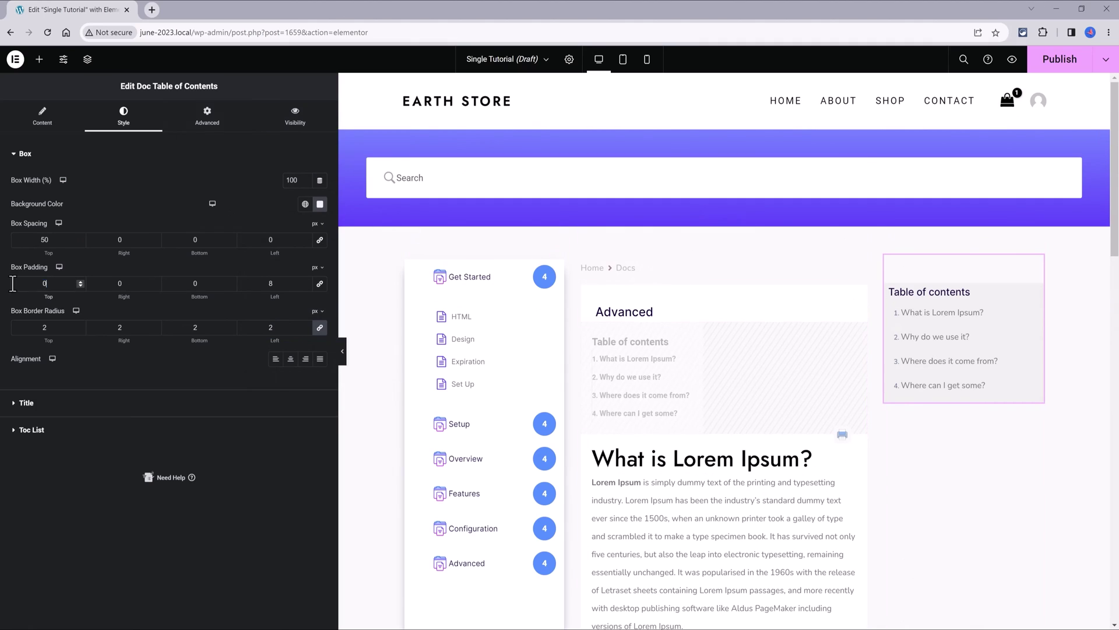
text(20)
key(Tab)
text(20)
key(Tab)
text(20)
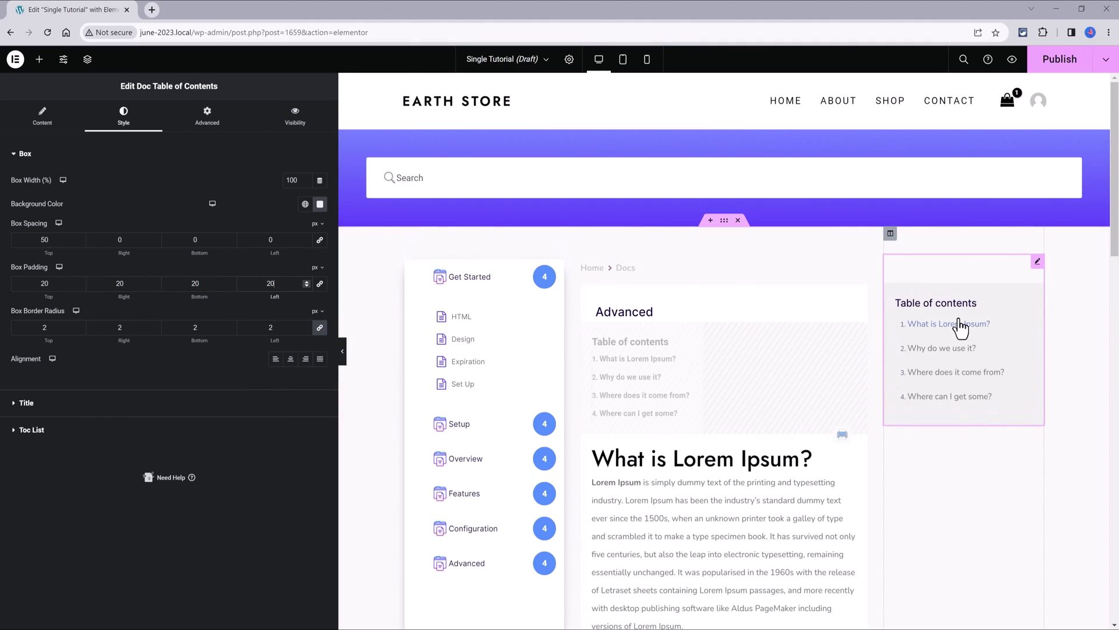
- Set the table of contents title typography to uppercase
click(26, 403)
click(320, 231)
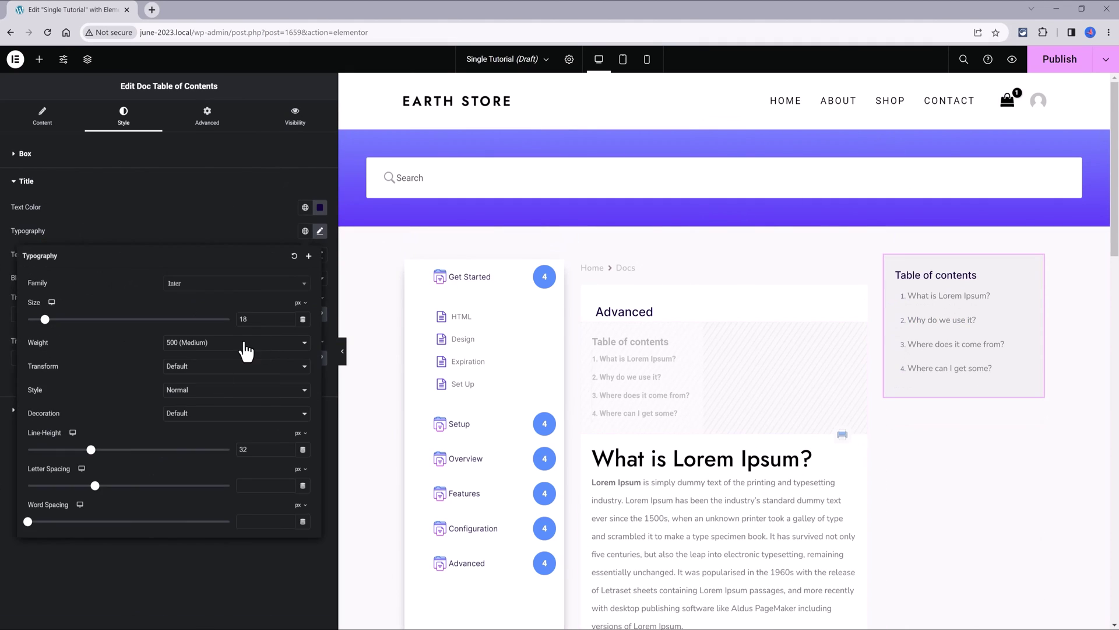
click(237, 365)
click(233, 388)
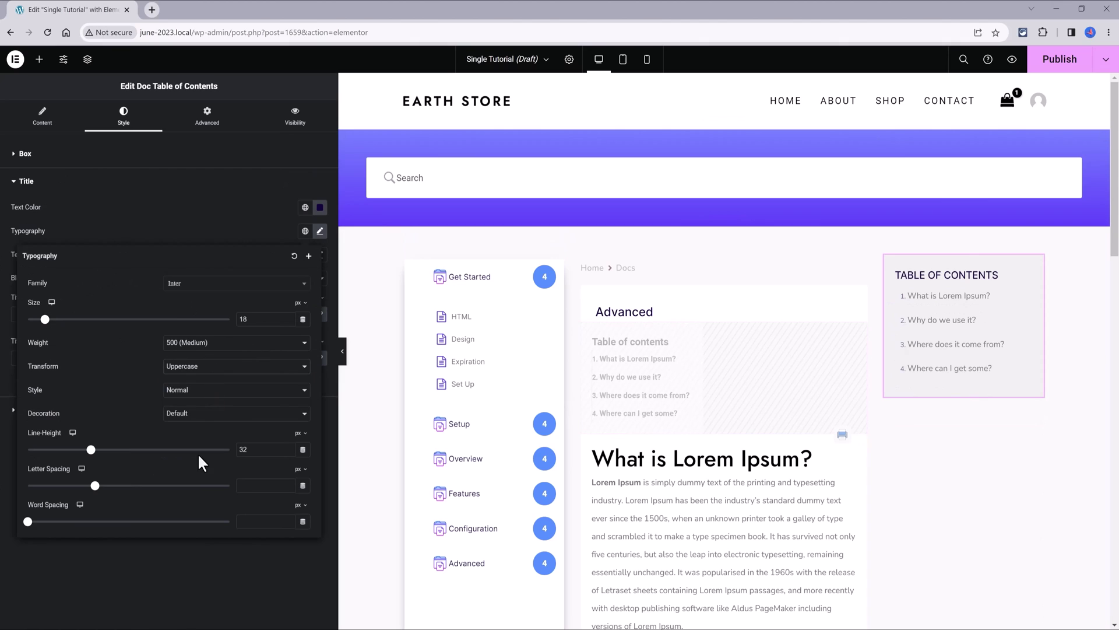
click(13, 182)
- Add a solid black border and a box shadow to the table of contents
click(205, 120)
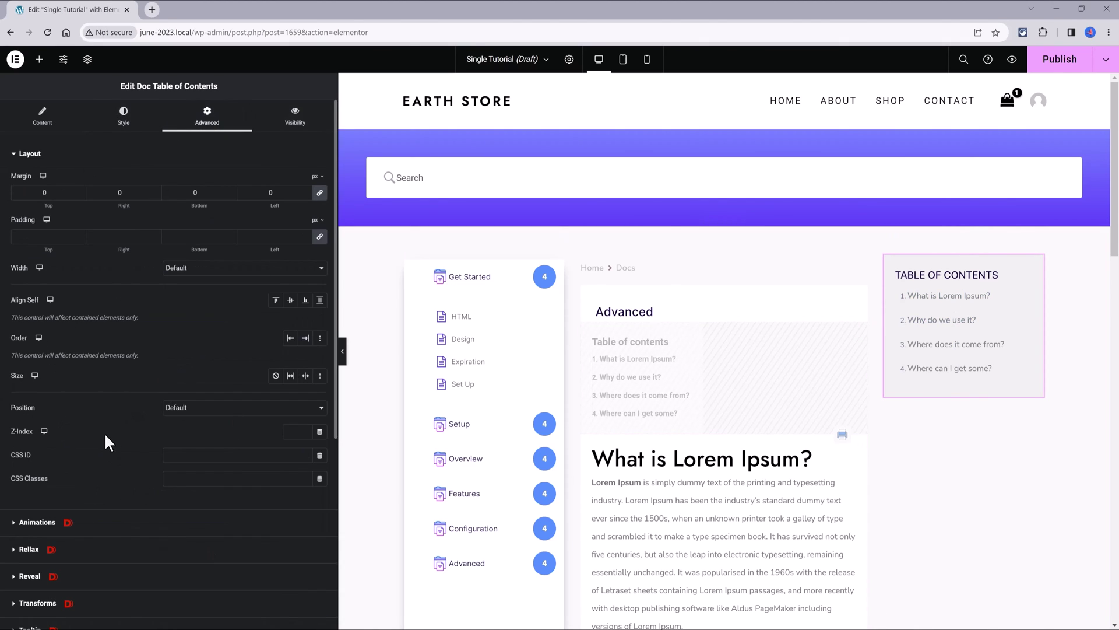
scroll(104, 433, down, 5)
click(81, 436)
click(245, 445)
click(181, 471)
click(319, 513)
click(259, 457)
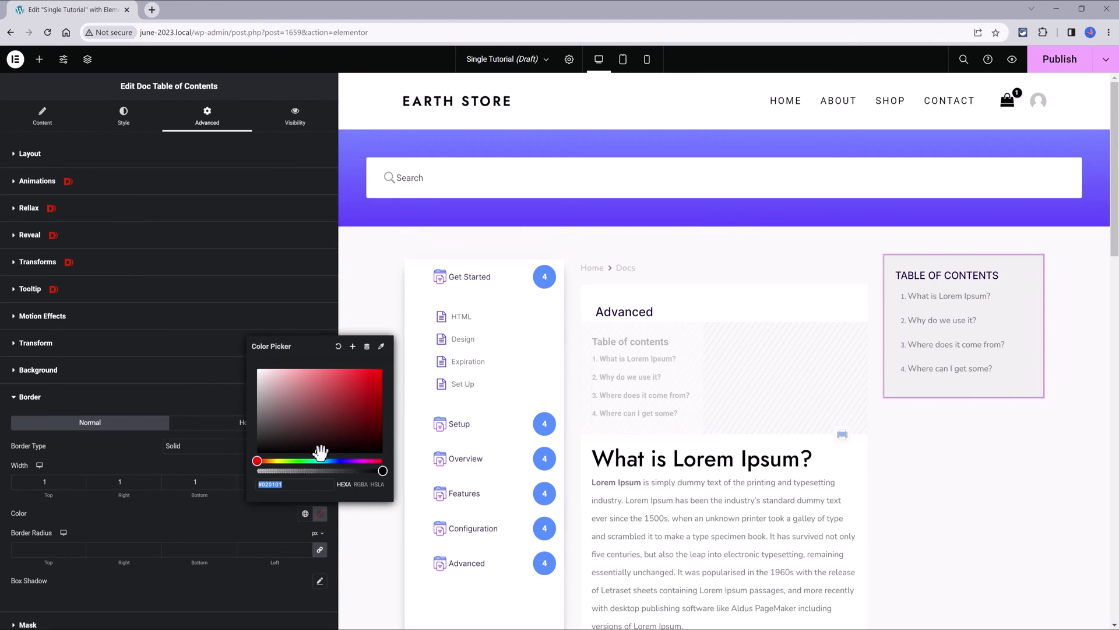
click(1017, 429)
scroll(49, 384, down, 3)
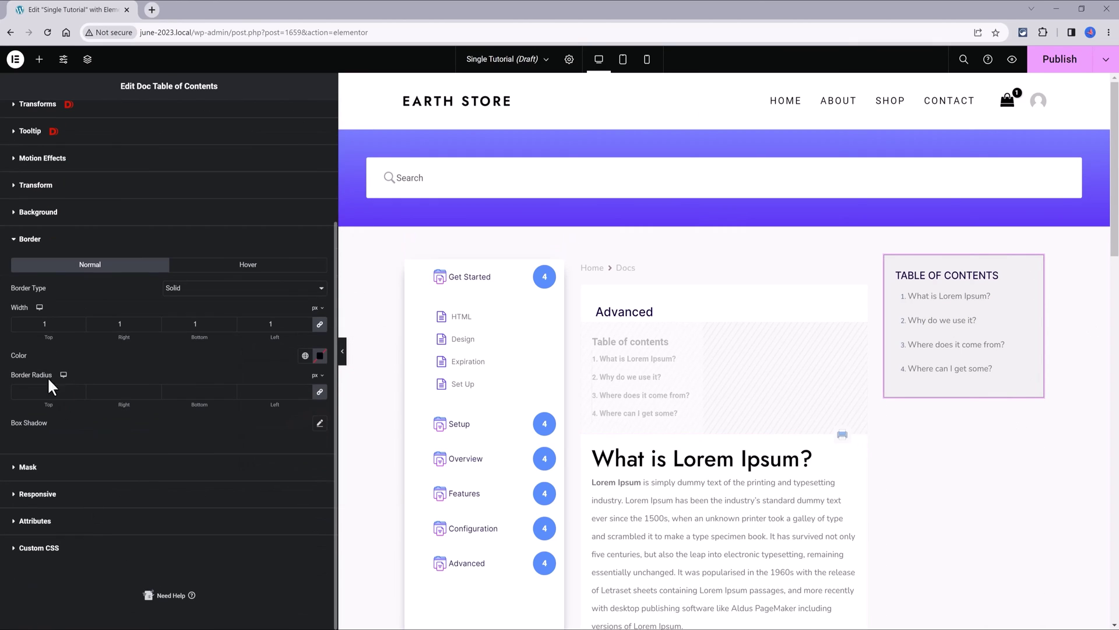
click(319, 423)
click(1075, 386)
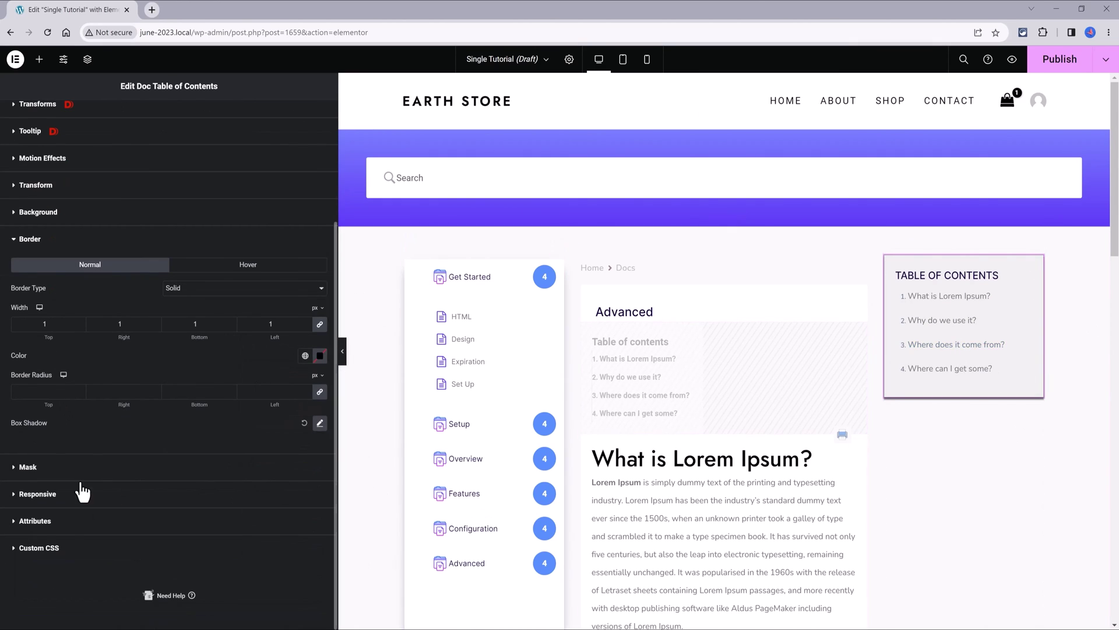
- Select the doc sidebar, then start publishing the Single Tutorial template
click(484, 327)
scroll(806, 185, down, 2)
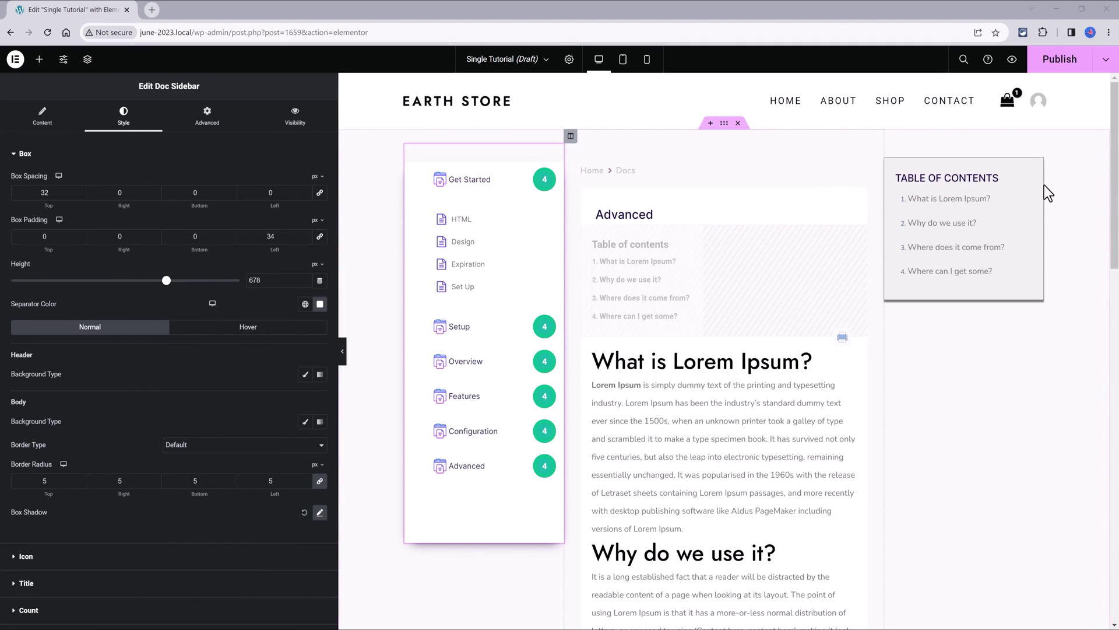
drag(1112, 198, 1082, 365)
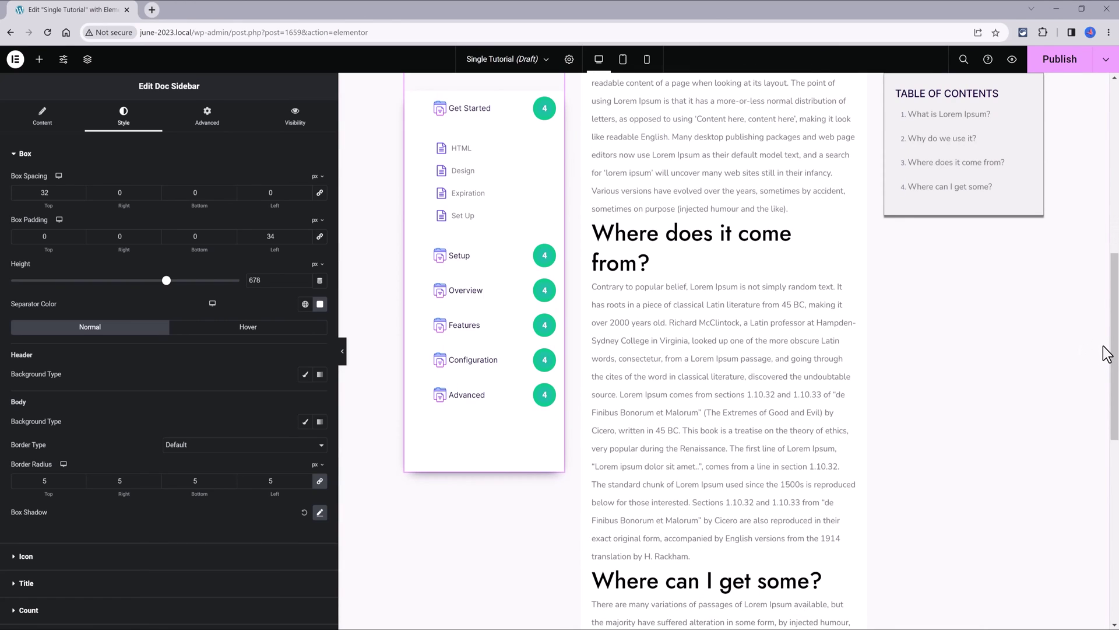
click(1077, 60)
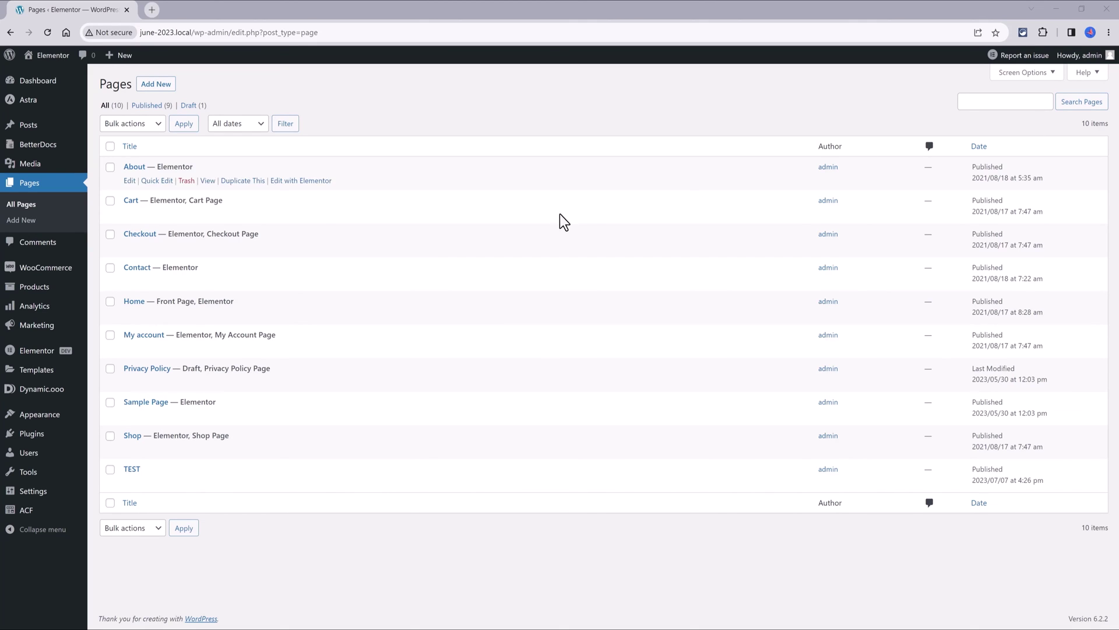
- Publish a new 'Knowledge Base' page and copy the Tutorial template's shortcode
click(155, 84)
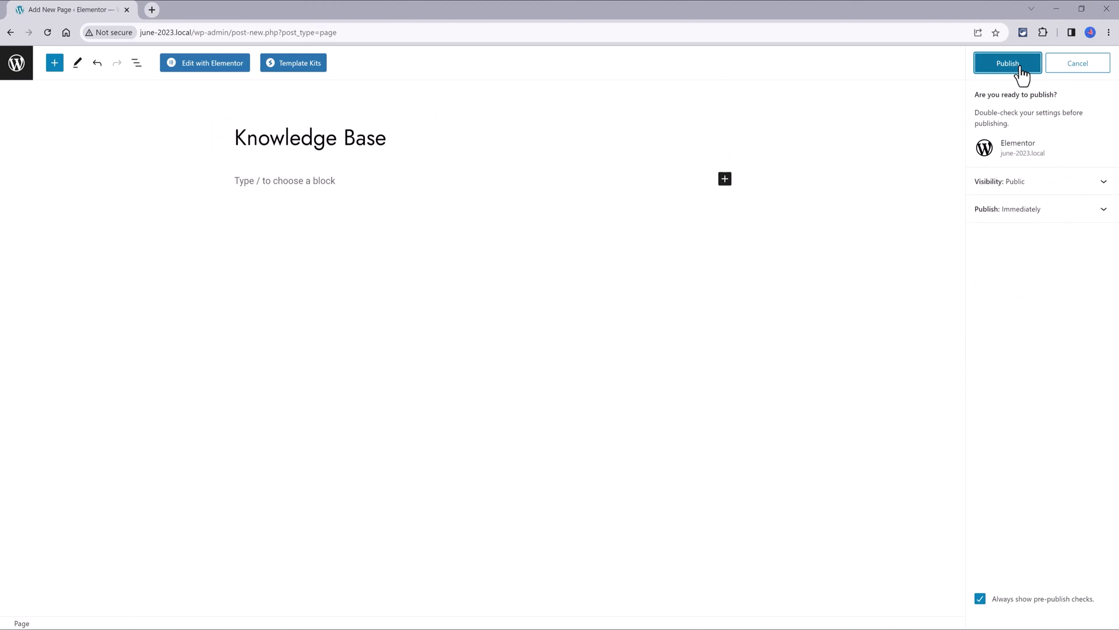
click(1019, 65)
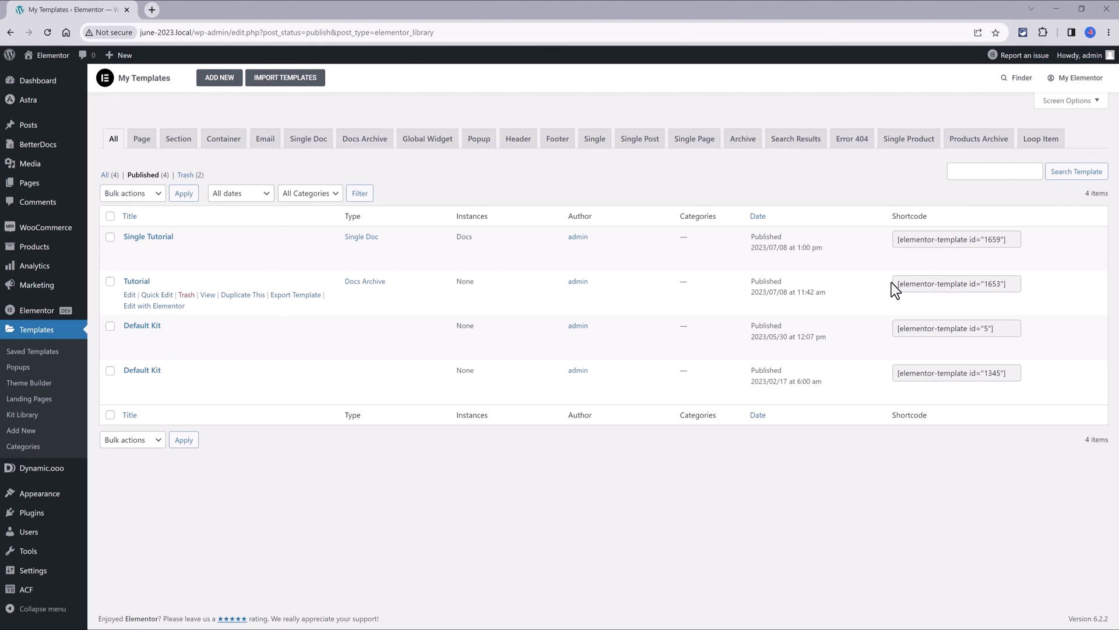
click(893, 282)
key(ctrl+c)
right_click(993, 286)
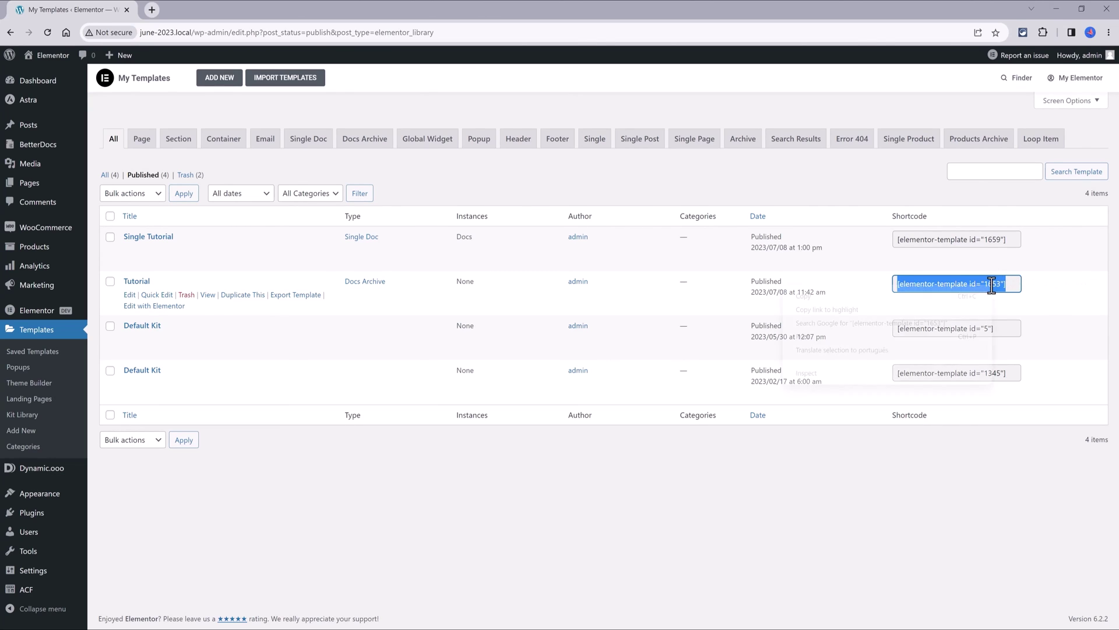
- Paste the shortcode [elementor-template id="1653"] into the Knowledge Base page and update it
click(804, 296)
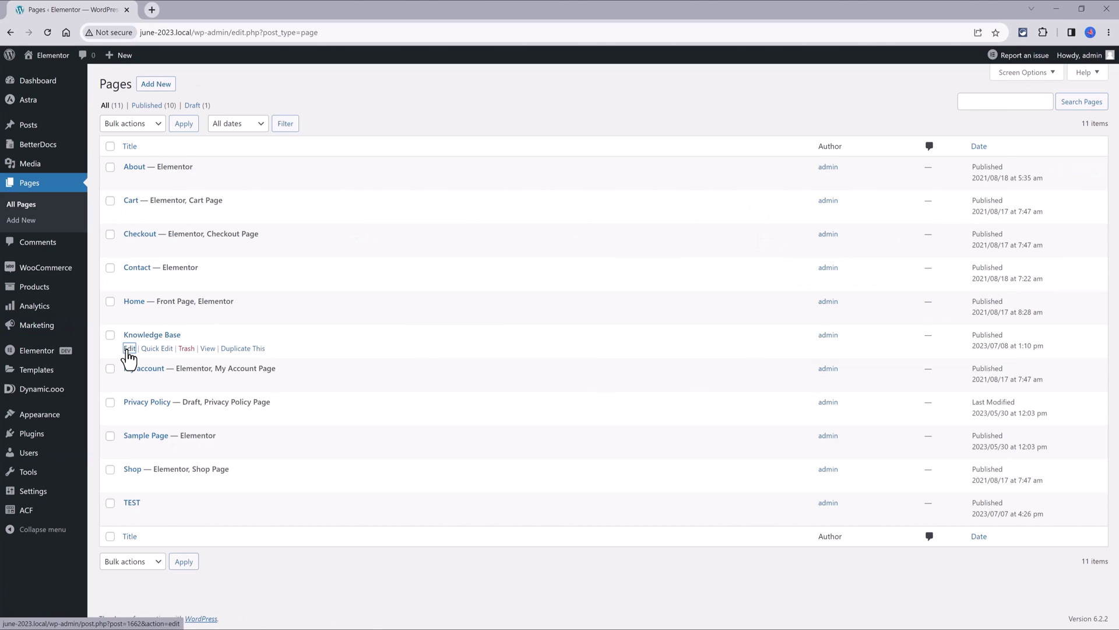
click(125, 350)
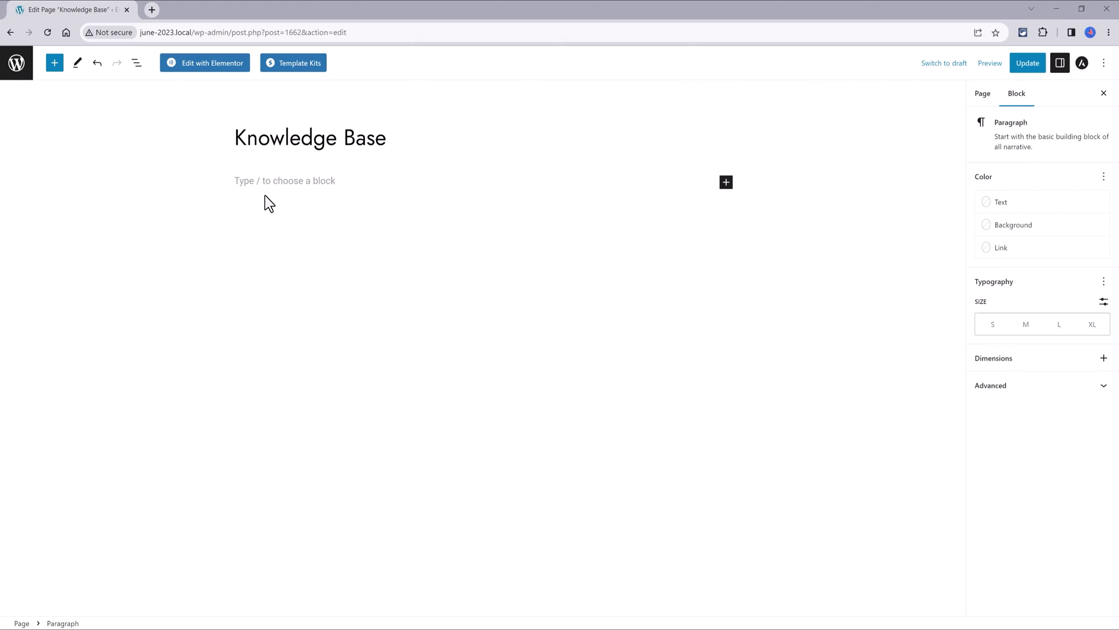
key(ctrl+v)
click(1028, 64)
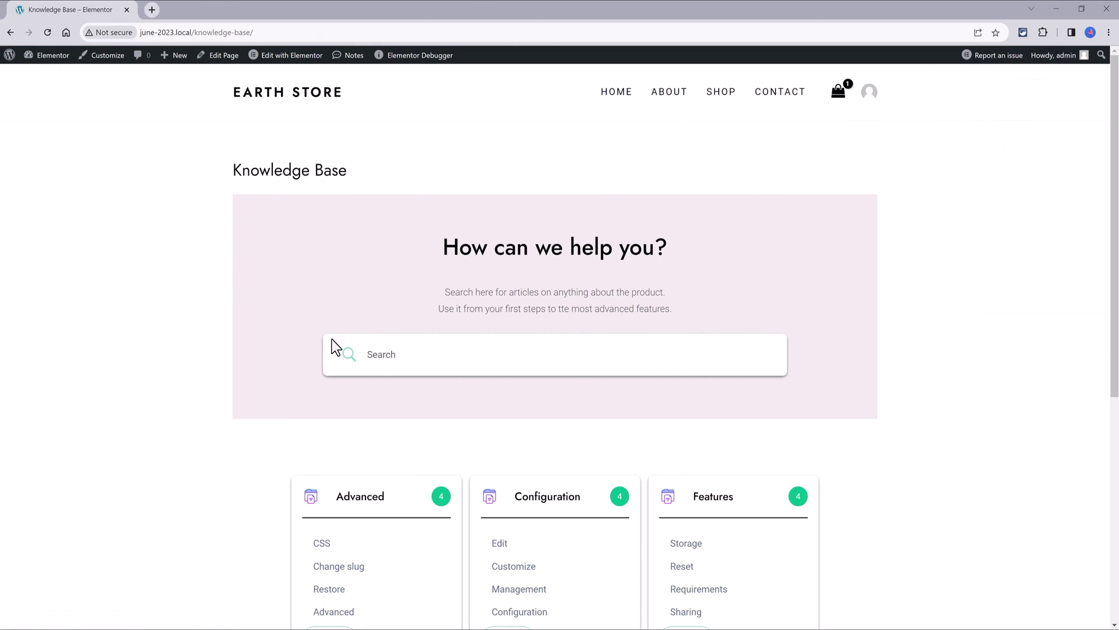
- Search the Knowledge Base for 'Res' and open the Reset doc from the results
scroll(325, 353, down, 5)
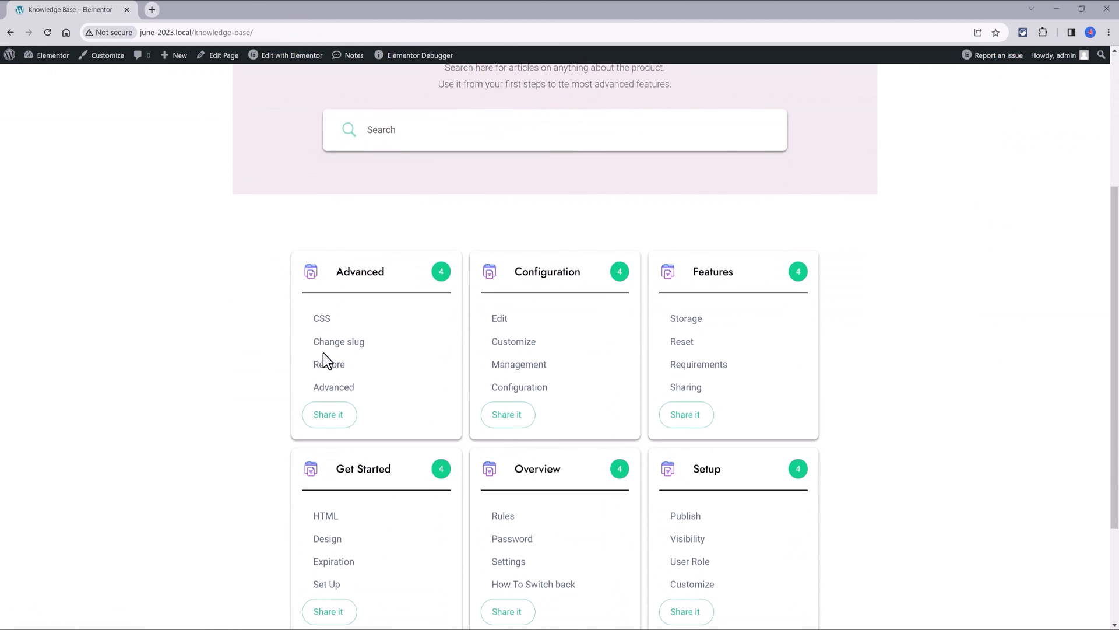
scroll(386, 277, up, 5)
click(387, 278)
text(Reset)
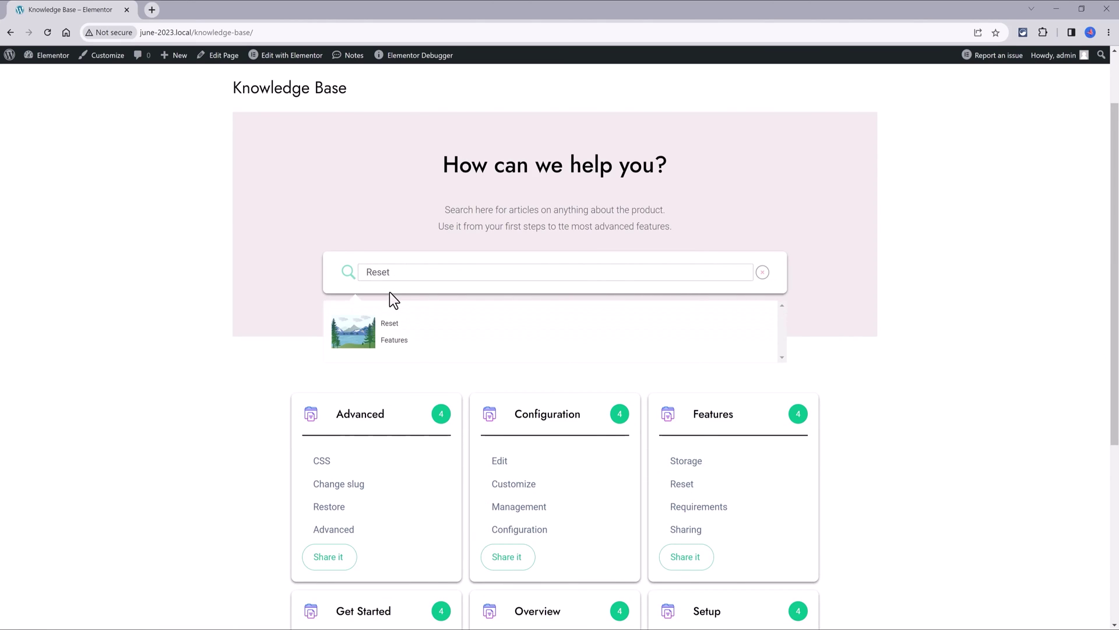
click(392, 344)
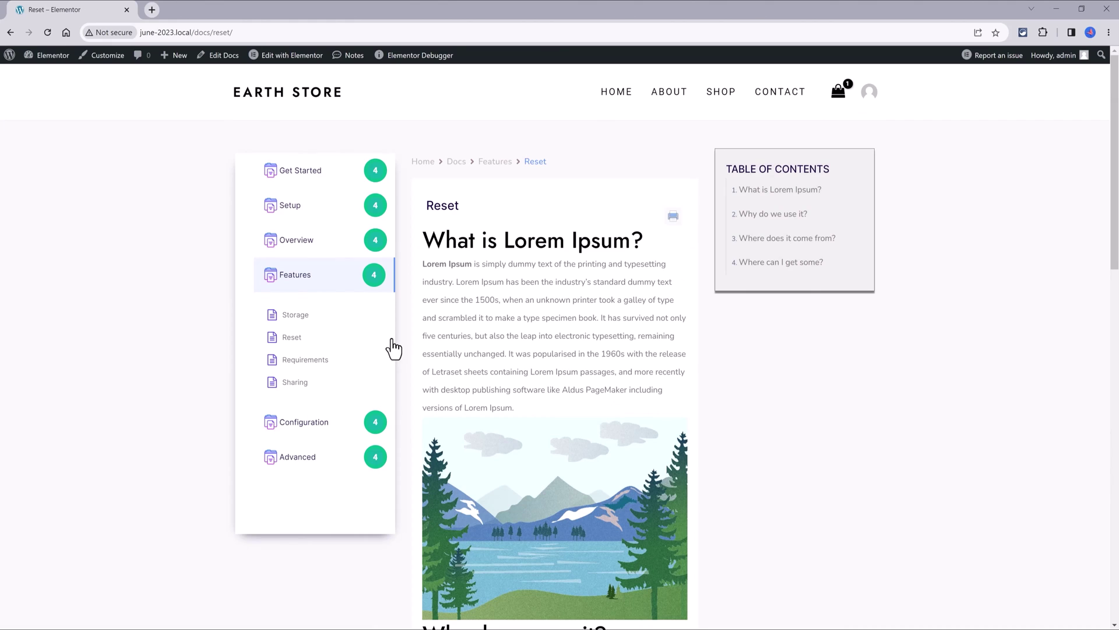
- Scroll through the Reset doc to check the sticky sidebar and table of contents
scroll(673, 318, down, 7)
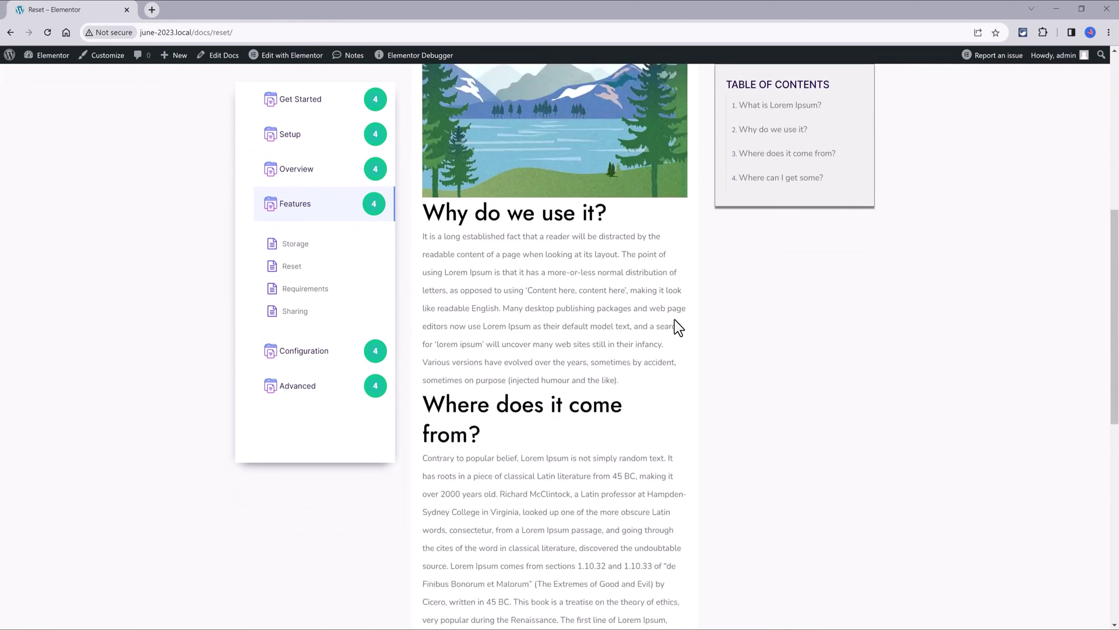
scroll(674, 319, down, 9)
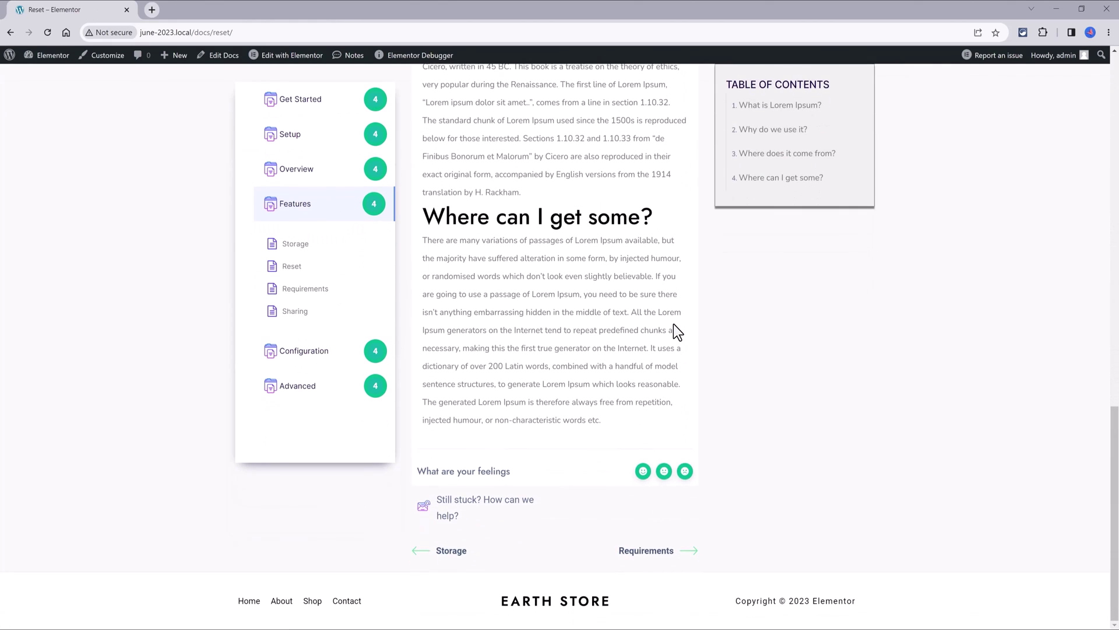
scroll(674, 327, up, 17)
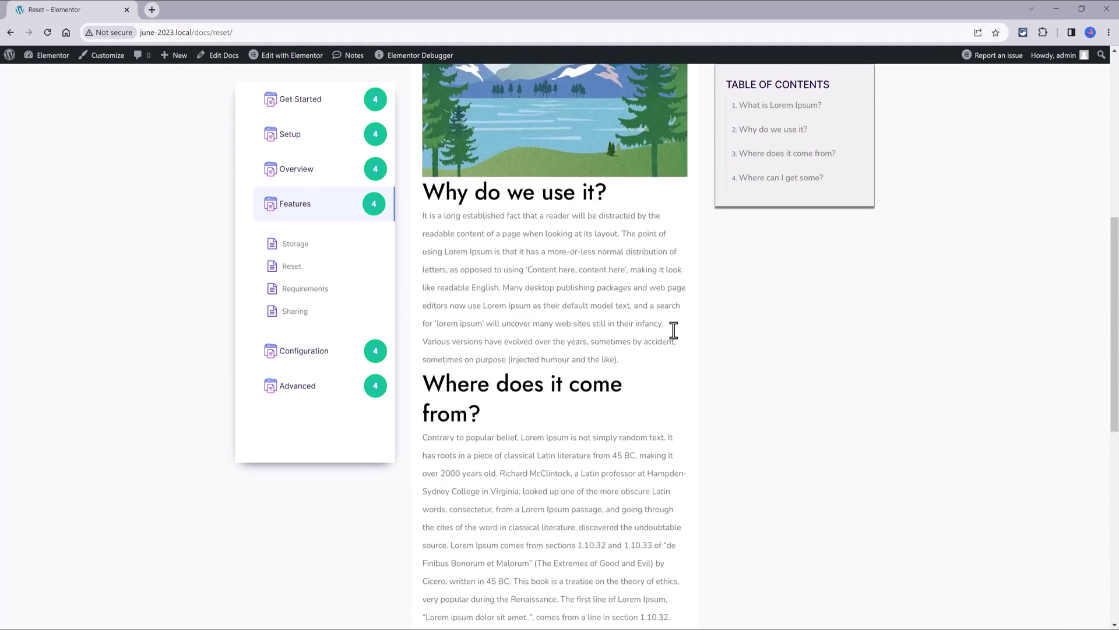
scroll(674, 331, up, 2)
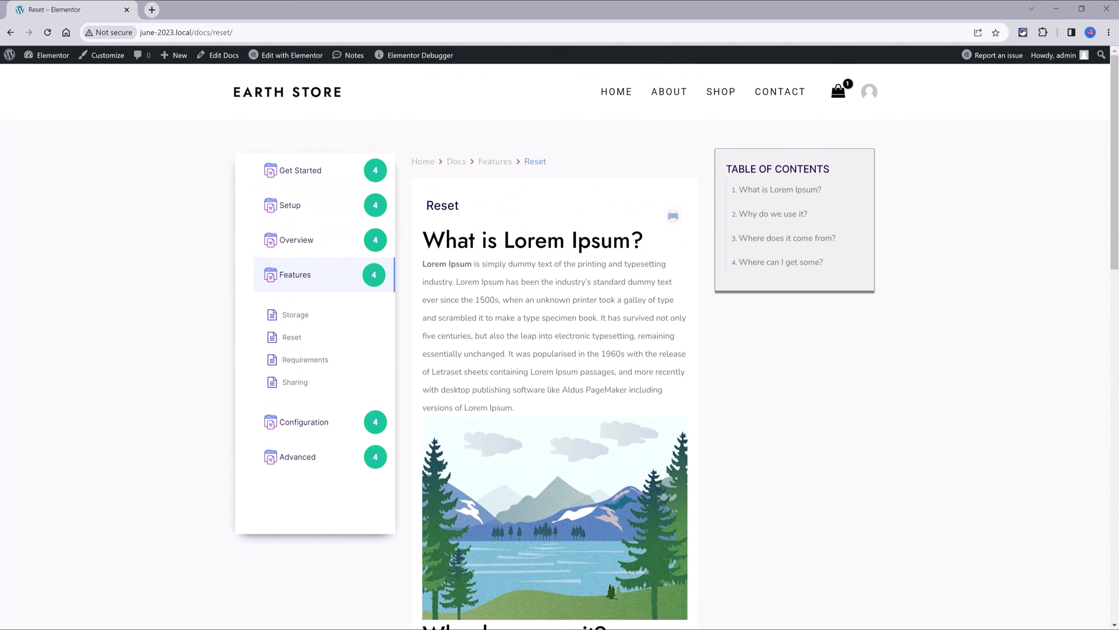